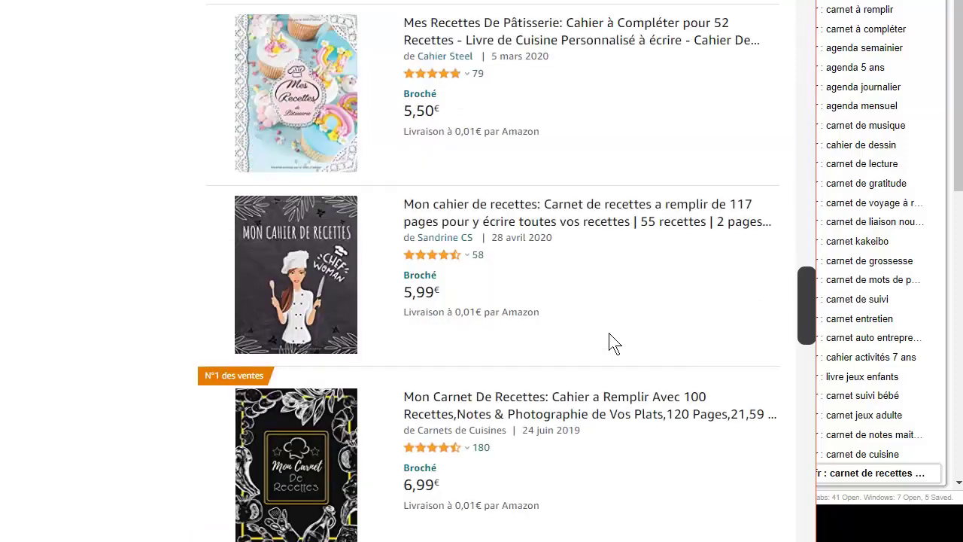
# Step: Examine the Amazon.fr book results for "carnet de recettes a remplir", including covers, prices, ratings and best-seller badges
pyautogui.scroll(-6, 614, 344)
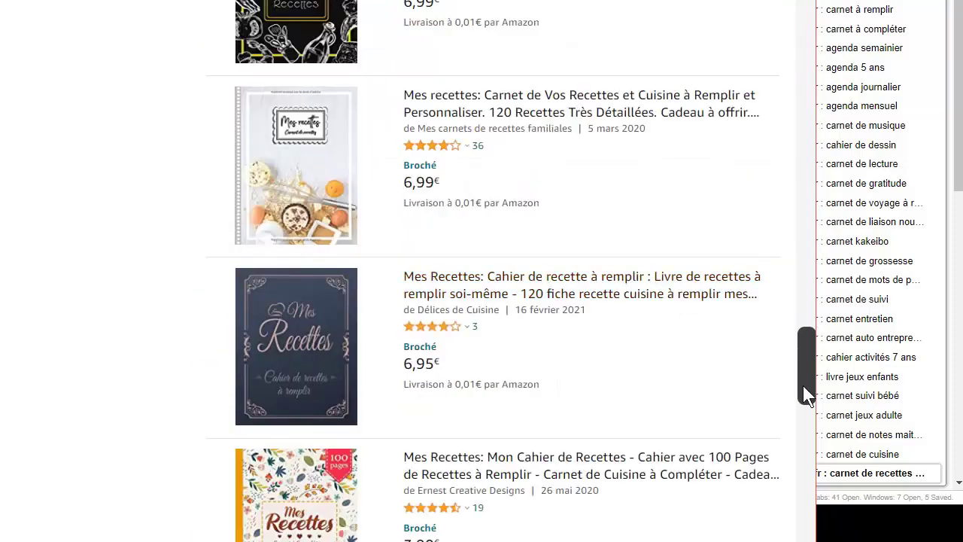
pyautogui.moveTo(803, 386); pyautogui.dragTo(611, 56)
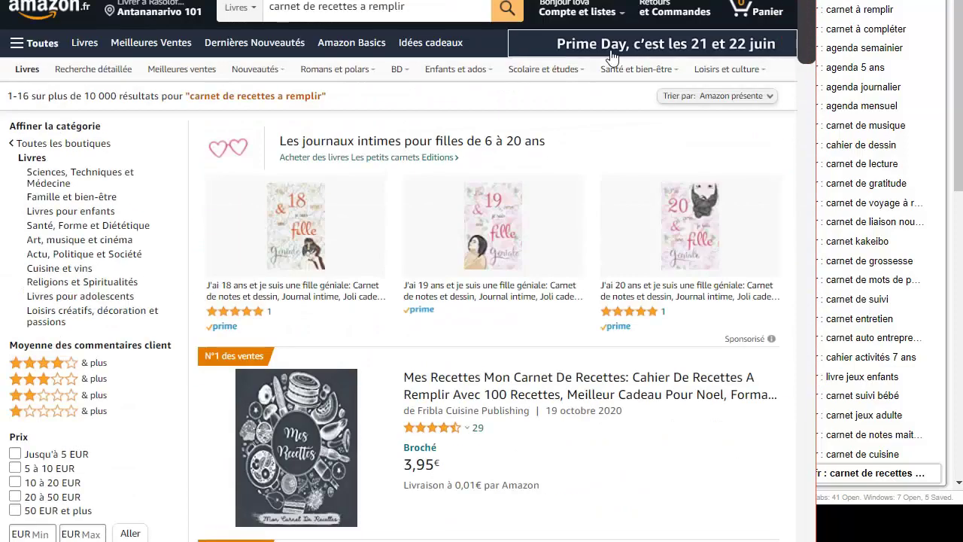
pyautogui.moveTo(364, 15); pyautogui.dragTo(269, 17)
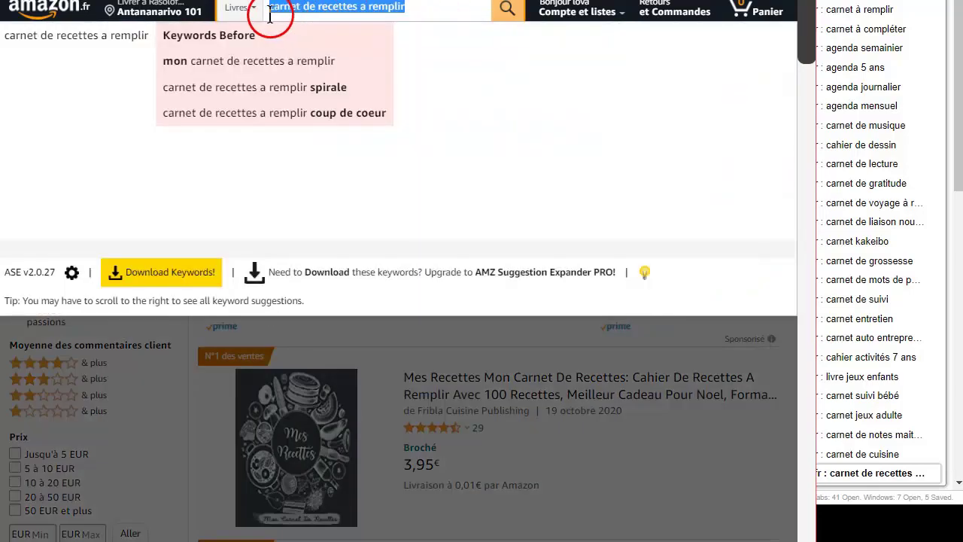
pyautogui.click(756, 519)
pyautogui.moveTo(808, 21); pyautogui.dragTo(802, 330)
pyautogui.scroll(-9, 613, 354)
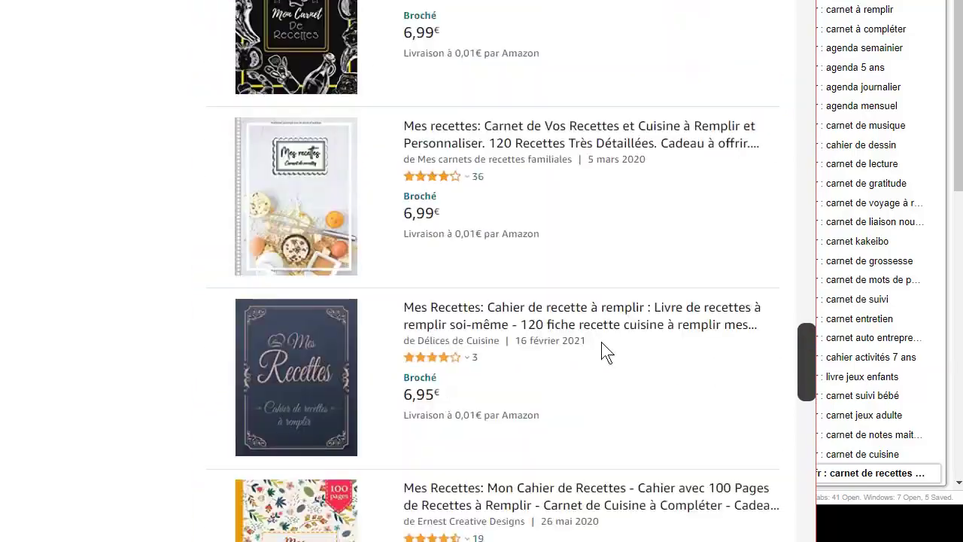
pyautogui.scroll(12, 618, 354)
pyautogui.scroll(15, 625, 363)
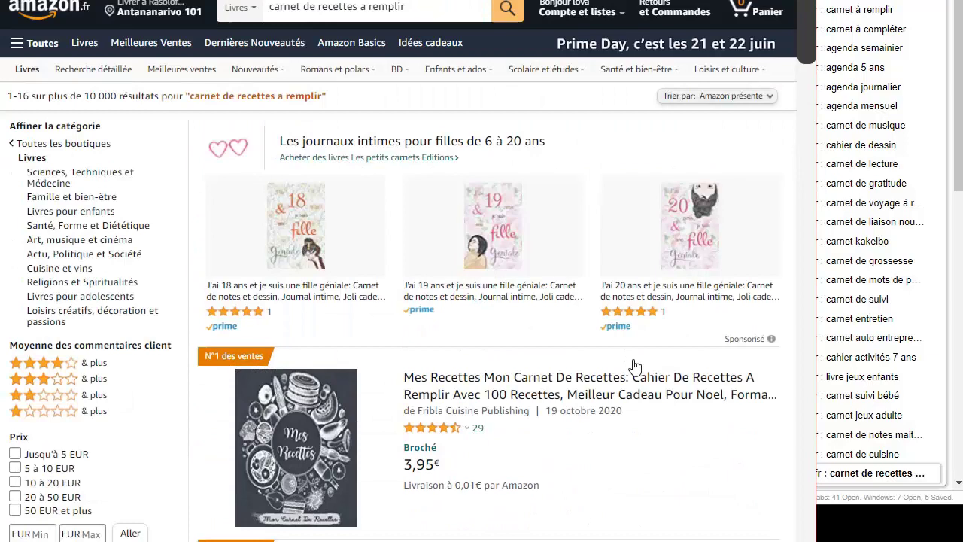
pyautogui.moveTo(499, 70)
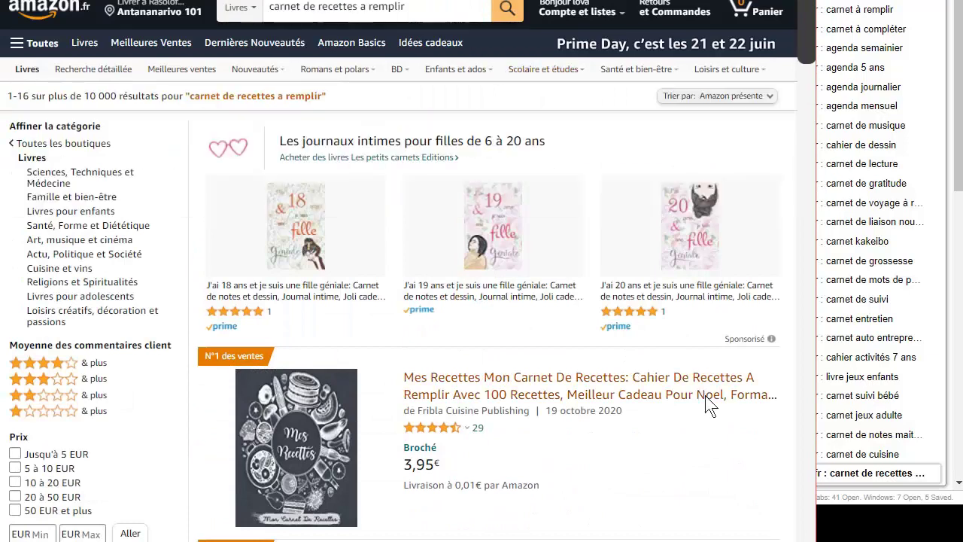
pyautogui.scroll(-2, 700, 320)
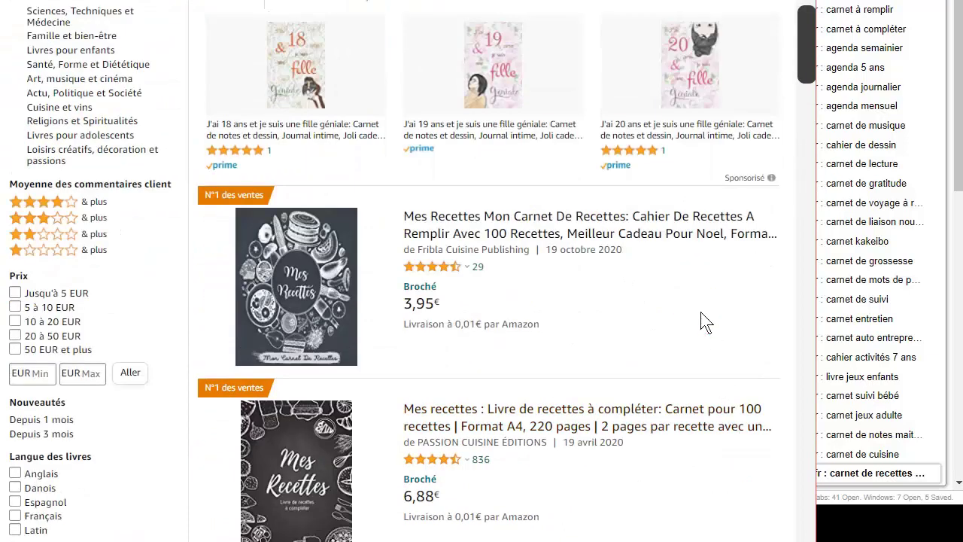
# Step: Switch to the keyword analysis window and sort its book list by Sales Rank, lowest number first
pyautogui.hotkey('alt', 'Tab')
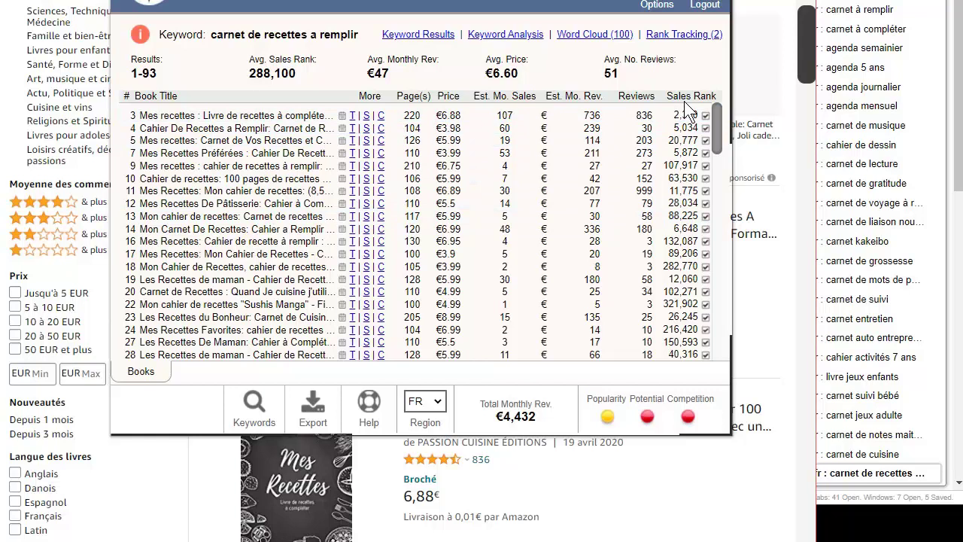
pyautogui.click(686, 105)
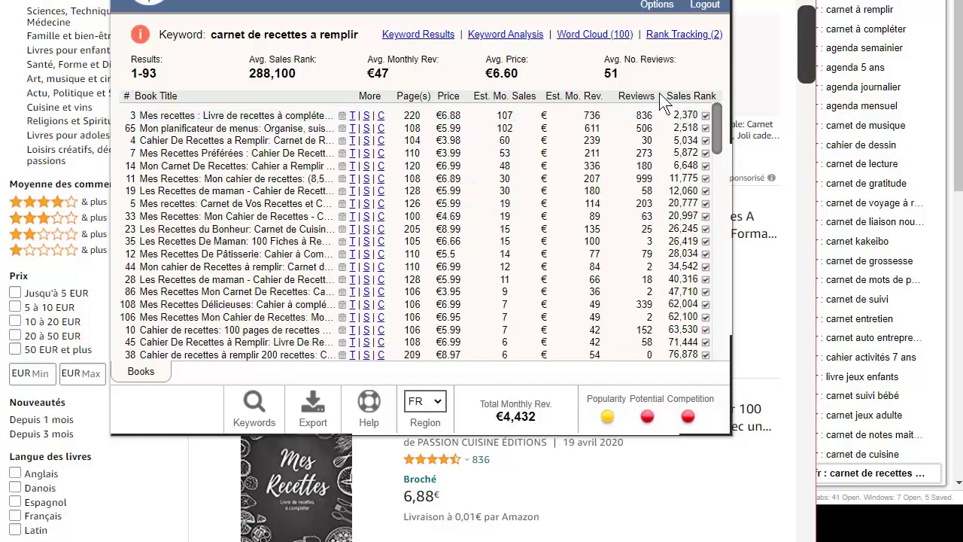
pyautogui.click(715, 100)
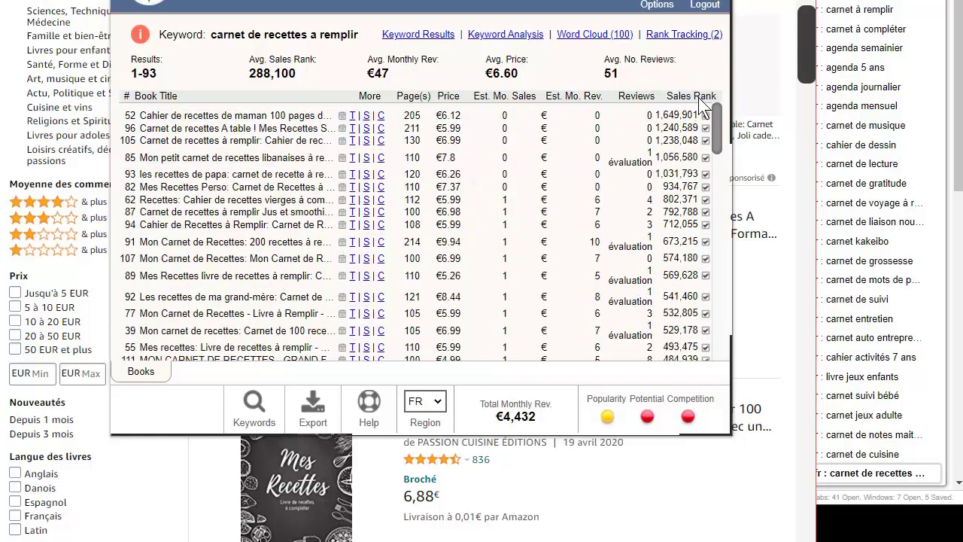
pyautogui.click(698, 97)
# Step: Examine the Sales Rank values from the best-ranked to the worst-ranked book for the keyword
pyautogui.moveTo(686, 120); pyautogui.dragTo(702, 298)
pyautogui.scroll(-12, 700, 316)
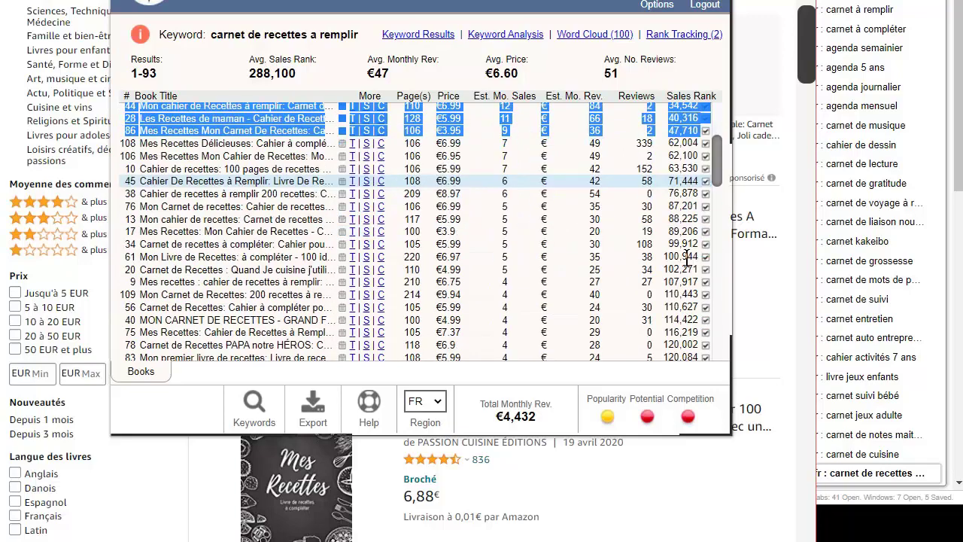
pyautogui.moveTo(696, 331); pyautogui.dragTo(700, 354)
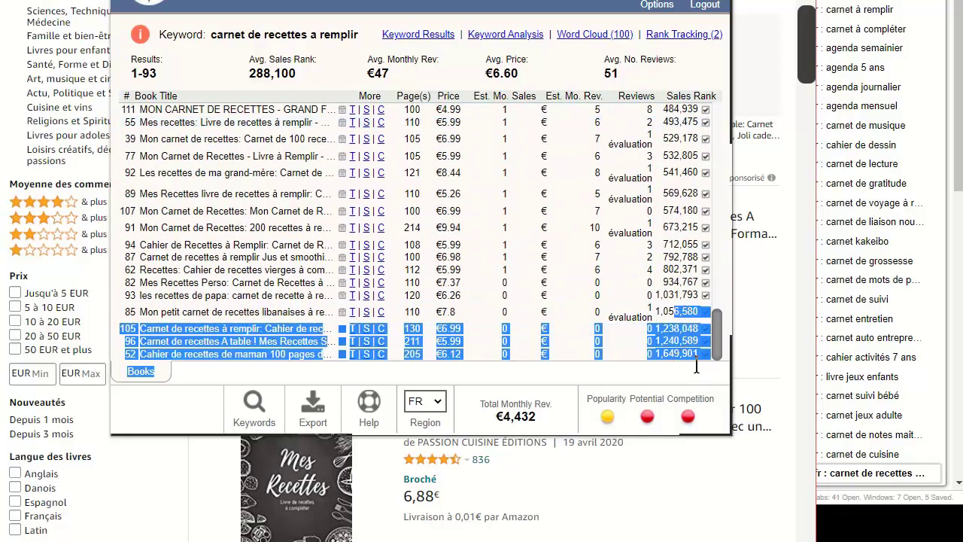
pyautogui.scroll(15, 699, 249)
pyautogui.moveTo(686, 114); pyautogui.dragTo(683, 198)
pyautogui.click(680, 228)
pyautogui.moveTo(669, 279); pyautogui.dragTo(670, 280)
pyautogui.scroll(-2, 684, 333)
pyautogui.scroll(2, 681, 249)
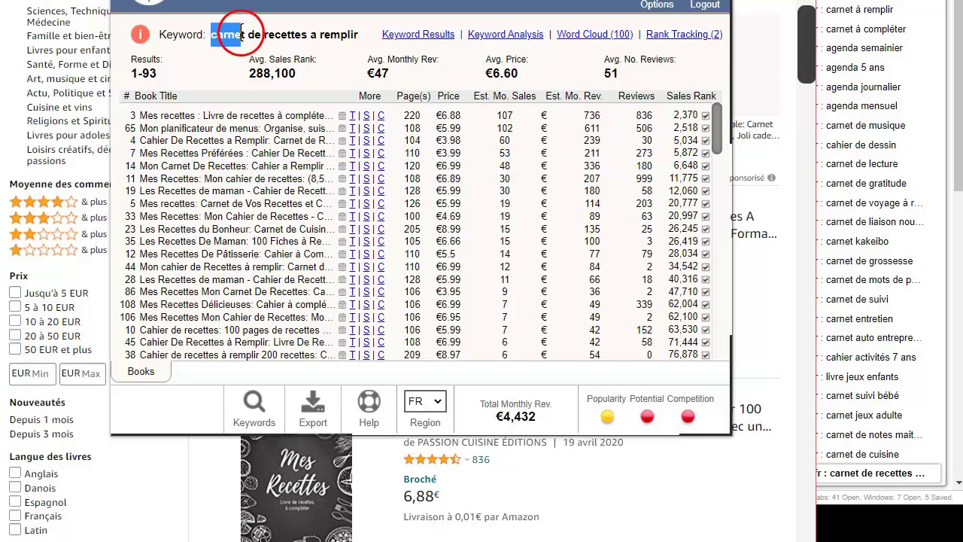
pyautogui.moveTo(328, 42); pyautogui.dragTo(354, 58)
pyautogui.click(358, 58)
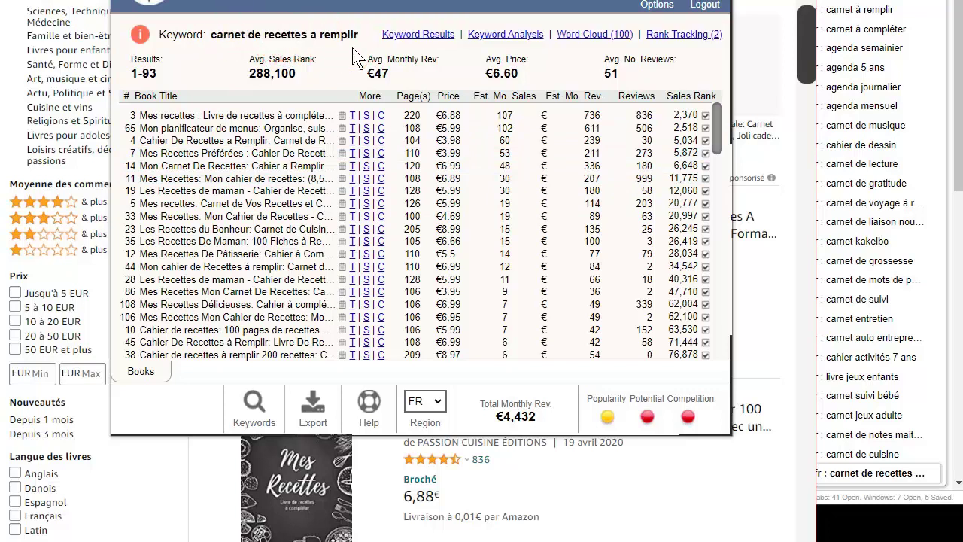
# Step: Look through the whole list of book titles competing on "carnet de recettes a remplir"
pyautogui.scroll(-3, 409, 195)
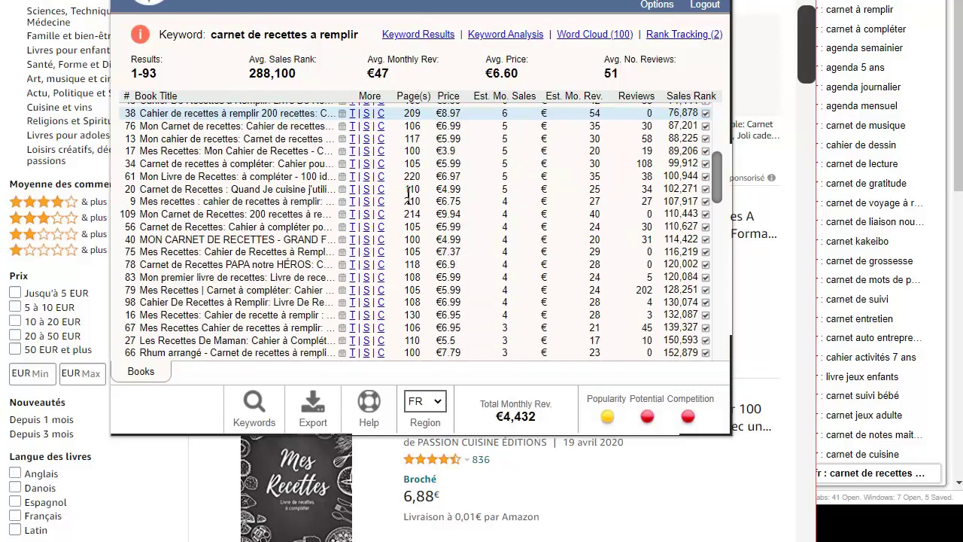
pyautogui.scroll(-6, 408, 194)
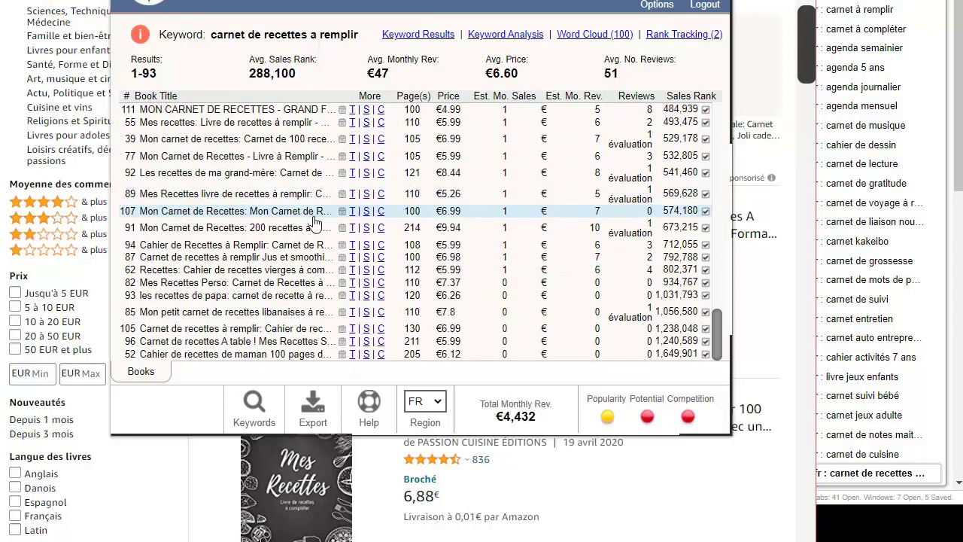
pyautogui.scroll(10, 316, 224)
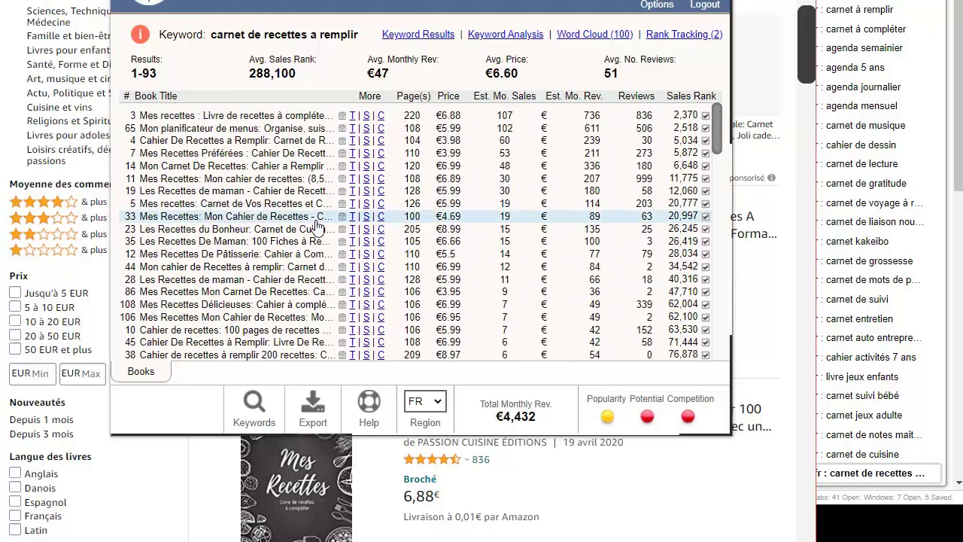
pyautogui.moveTo(344, 230)
pyautogui.scroll(-3, 344, 227)
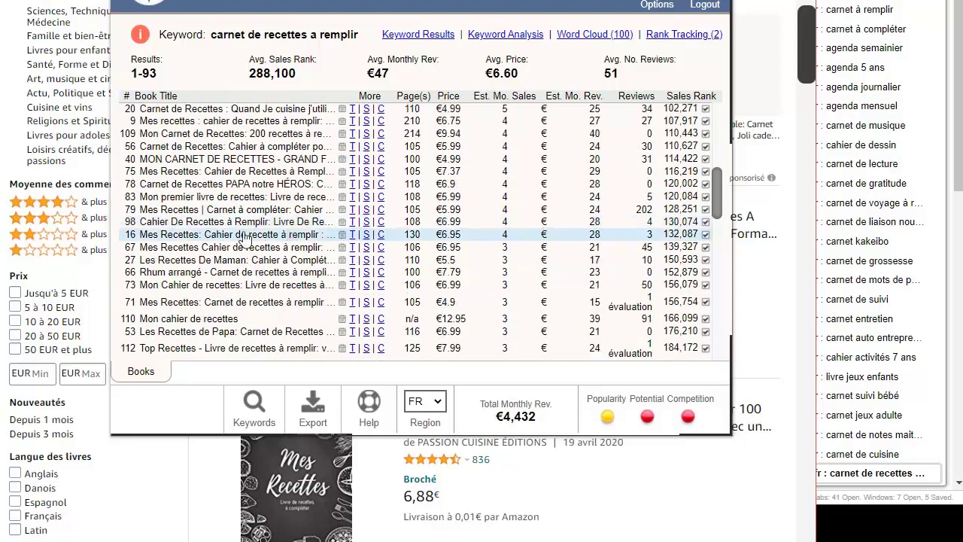
pyautogui.scroll(3, 344, 227)
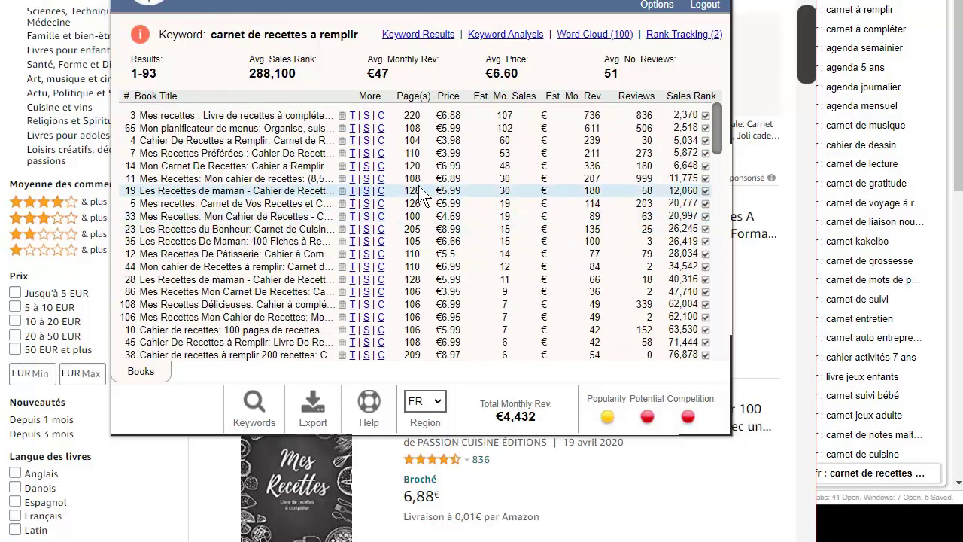
pyautogui.scroll(-3, 553, 183)
pyautogui.scroll(3, 584, 179)
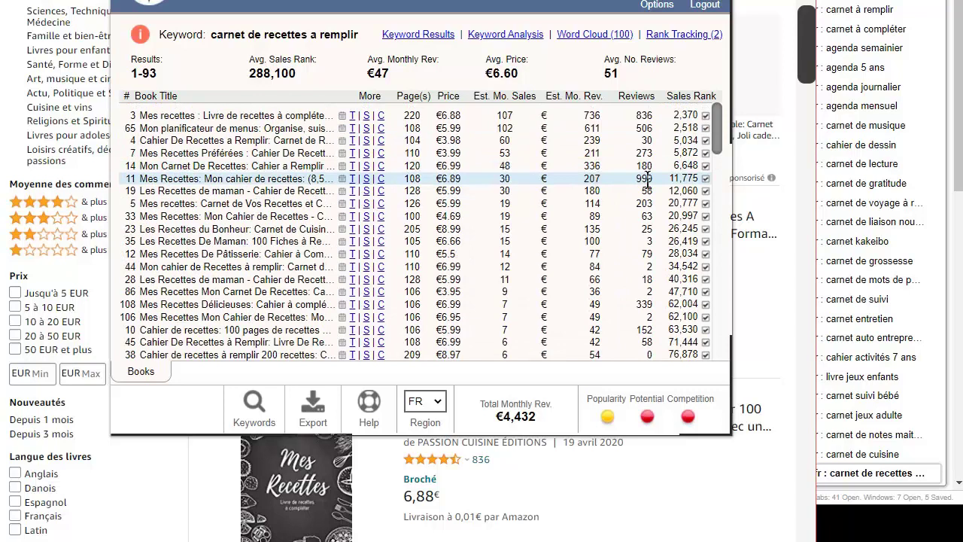
# Step: Compare the sales ranks of the leading books with those further down, and check the books' search result positions
pyautogui.moveTo(674, 128); pyautogui.dragTo(706, 296)
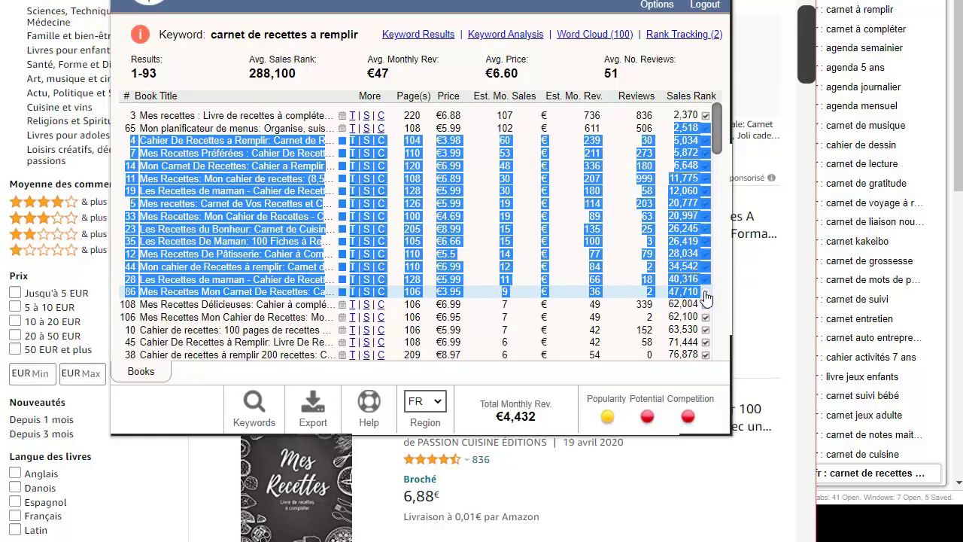
pyautogui.scroll(-4, 683, 219)
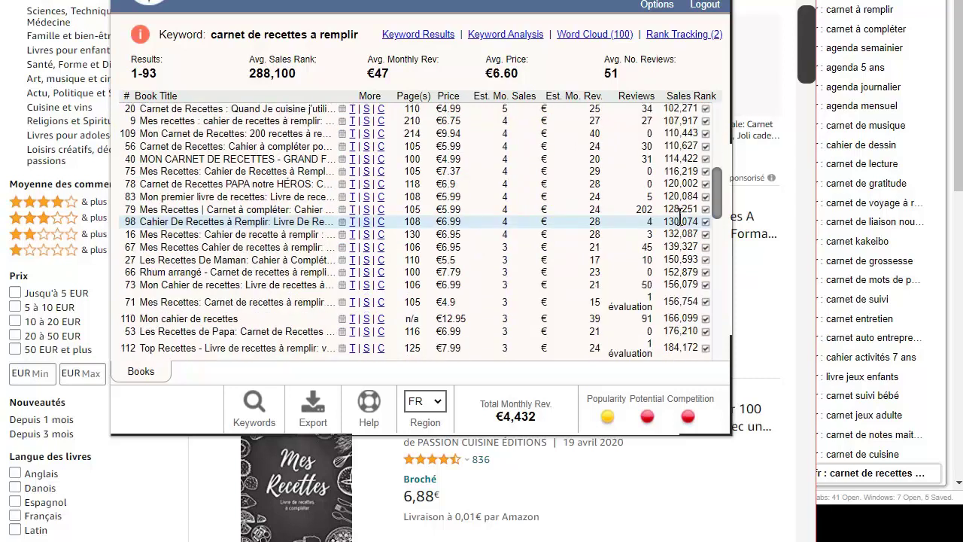
pyautogui.scroll(-2, 681, 218)
pyautogui.scroll(6, 681, 219)
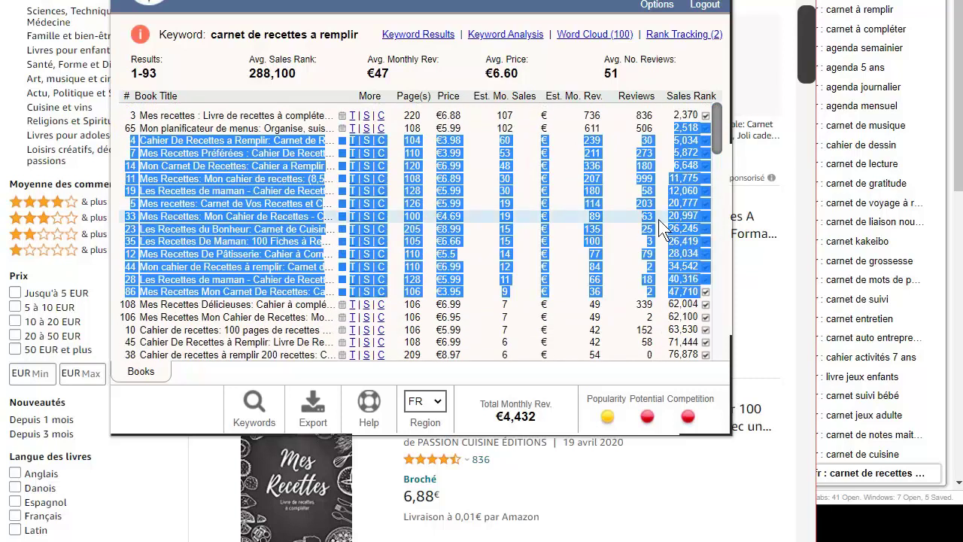
pyautogui.click(126, 148)
pyautogui.moveTo(123, 140); pyautogui.dragTo(265, 333)
pyautogui.scroll(-3, 339, 279)
pyautogui.scroll(3, 391, 258)
pyautogui.click(509, 173)
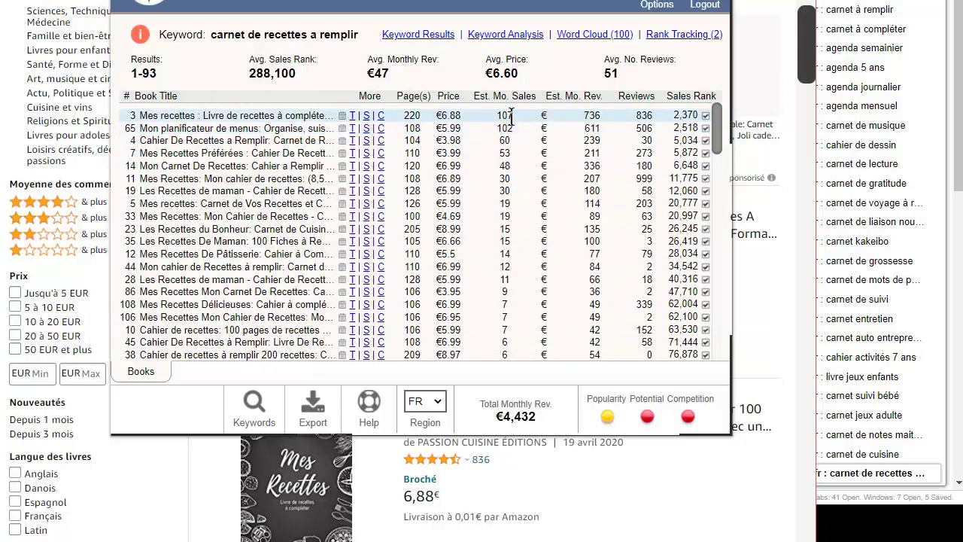
# Step: Compare the estimated monthly sales of the best-ranked books with their sales ranks
pyautogui.moveTo(496, 114); pyautogui.dragTo(518, 286)
pyautogui.click(516, 280)
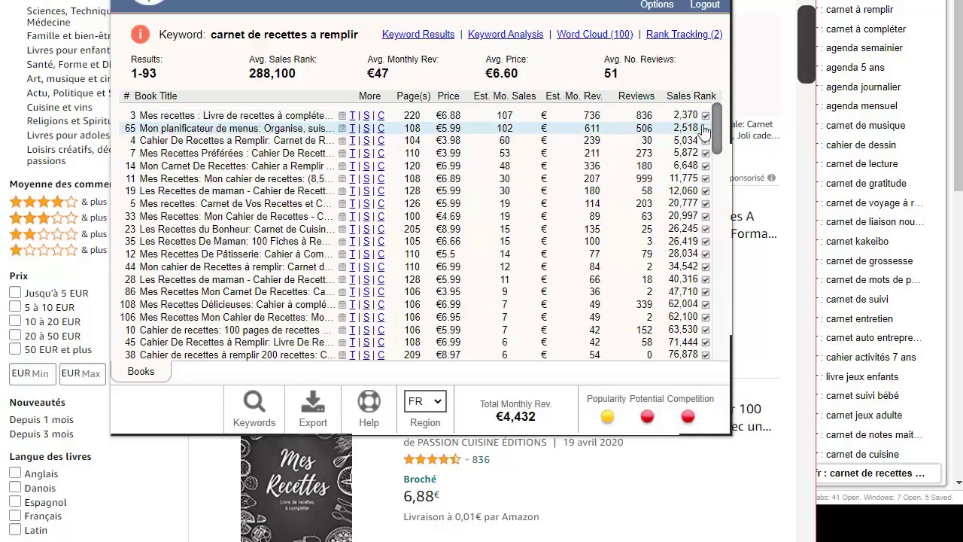
pyautogui.moveTo(496, 118); pyautogui.dragTo(509, 242)
pyautogui.click(508, 275)
pyautogui.moveTo(675, 124); pyautogui.dragTo(692, 331)
pyautogui.click(675, 124)
pyautogui.moveTo(675, 124); pyautogui.dragTo(647, 279)
pyautogui.click(501, 114)
pyautogui.moveTo(497, 116); pyautogui.dragTo(510, 320)
pyautogui.click(509, 269)
# Step: Examine how estimated monthly sales relate to Sales Rank down to the worst-ranked books, ending back at the best-ranked ones
pyautogui.scroll(-8, 509, 269)
pyautogui.moveTo(506, 156); pyautogui.dragTo(513, 269)
pyautogui.scroll(-3, 517, 277)
pyautogui.moveTo(501, 208); pyautogui.dragTo(615, 342)
pyautogui.scroll(-1, 557, 298)
pyautogui.scroll(-5, 532, 279)
pyautogui.moveTo(660, 311); pyautogui.dragTo(685, 350)
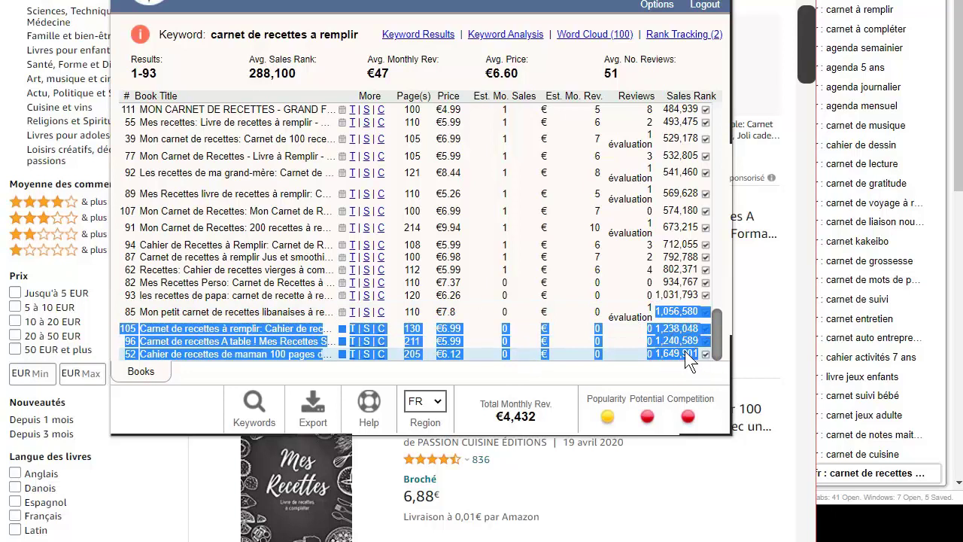
pyautogui.scroll(15, 662, 331)
# Step: Check the estimated monthly sales, sales ranks, prices and page counts of the books in the upper part of the list
pyautogui.doubleClick(503, 190)
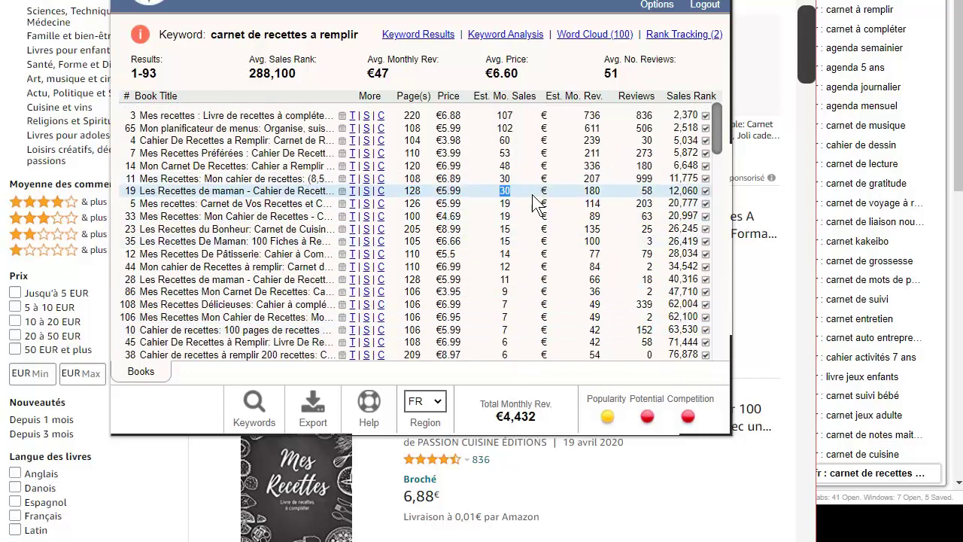
pyautogui.click(491, 347)
pyautogui.doubleClick(496, 343)
pyautogui.moveTo(673, 183); pyautogui.dragTo(703, 276)
pyautogui.click(666, 260)
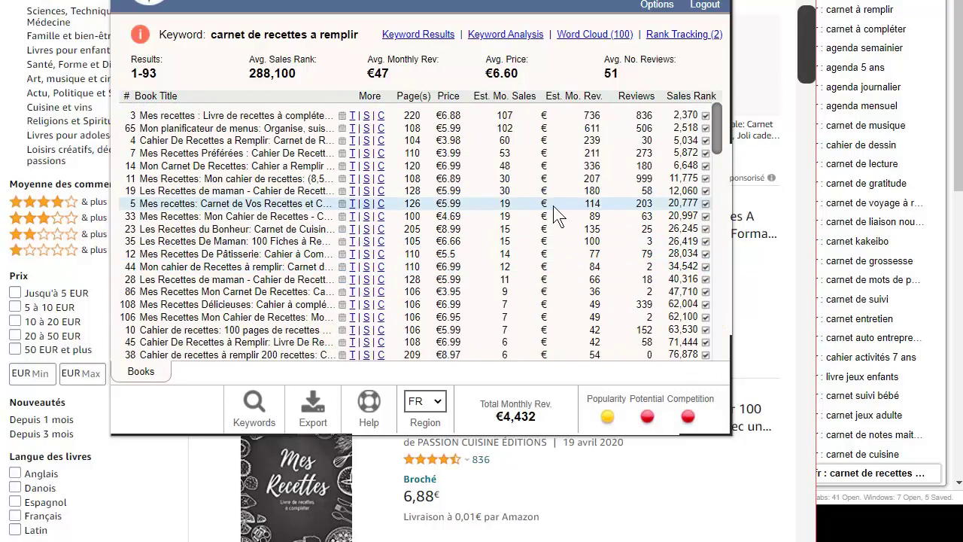
pyautogui.moveTo(683, 178); pyautogui.dragTo(640, 307)
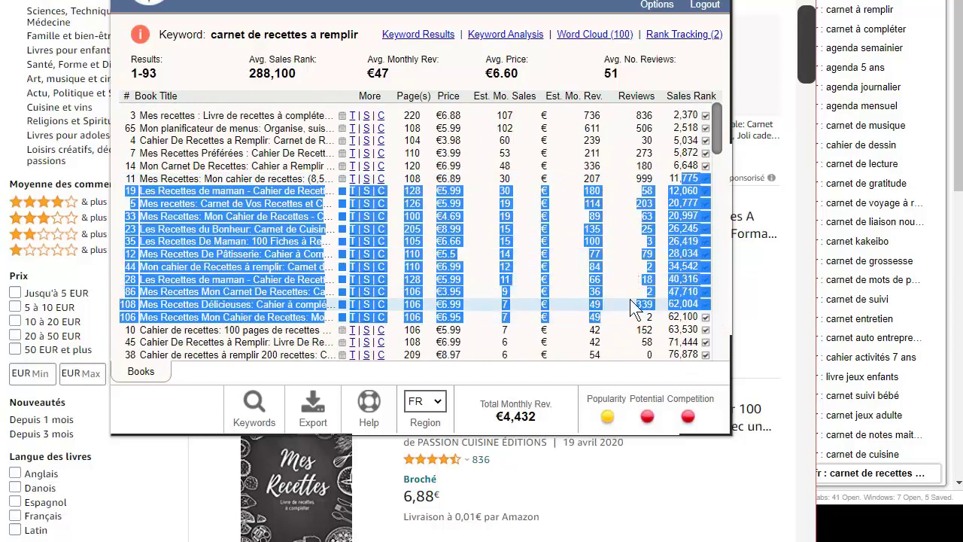
pyautogui.click(452, 197)
pyautogui.moveTo(449, 154); pyautogui.dragTo(458, 215)
pyautogui.moveTo(413, 115); pyautogui.dragTo(423, 294)
pyautogui.click(483, 266)
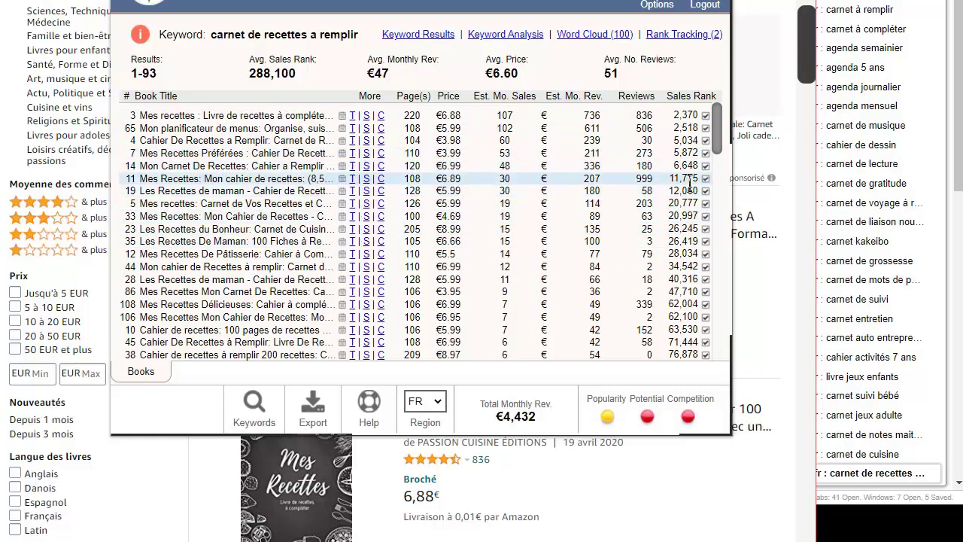
# Step: Check the sales details of book 11, "Mes Recettes: Mon cahier de recettes", and book 106, "Mes Recettes Mon Cahier de Recettes", returning to the results each time
pyautogui.moveTo(442, 186); pyautogui.dragTo(143, 179)
pyautogui.moveTo(216, 185); pyautogui.dragTo(216, 174)
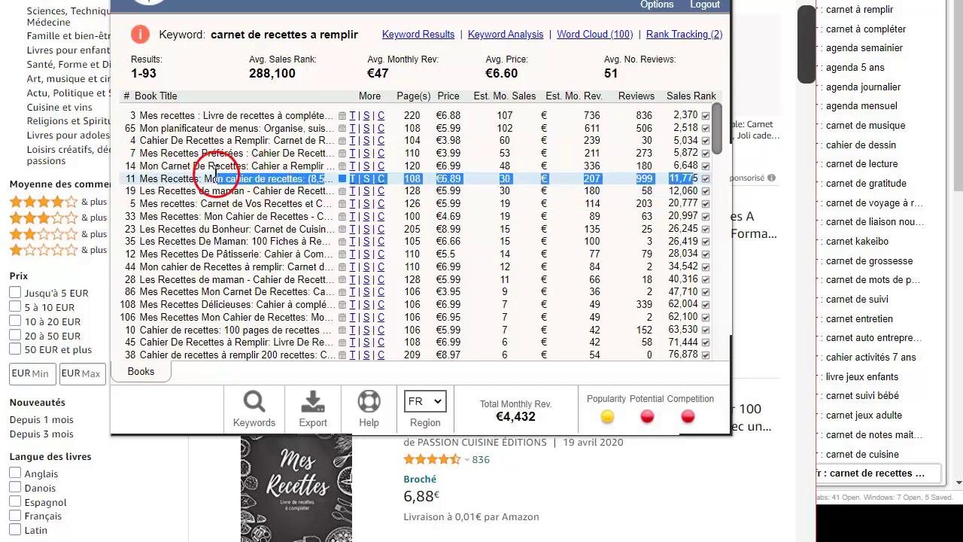
pyautogui.click(351, 179)
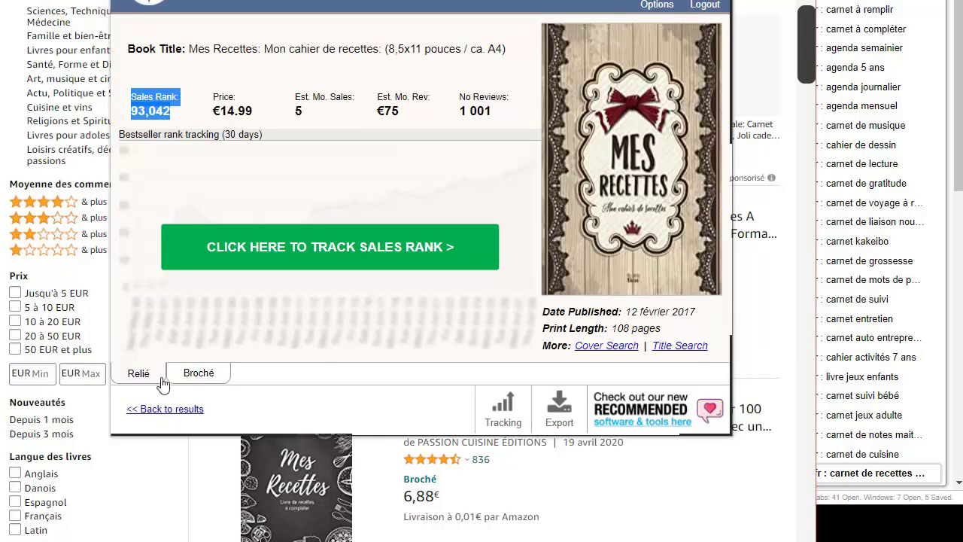
pyautogui.click(153, 413)
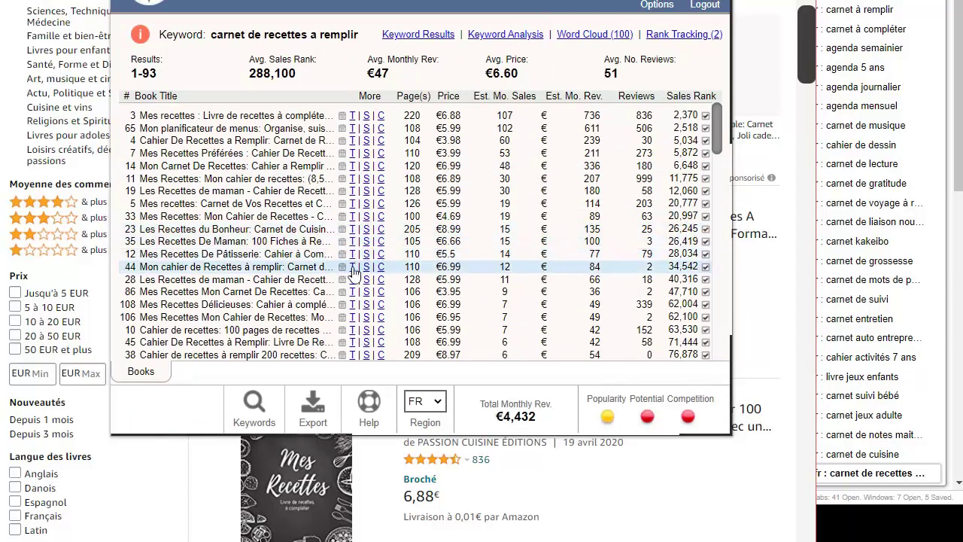
pyautogui.click(351, 316)
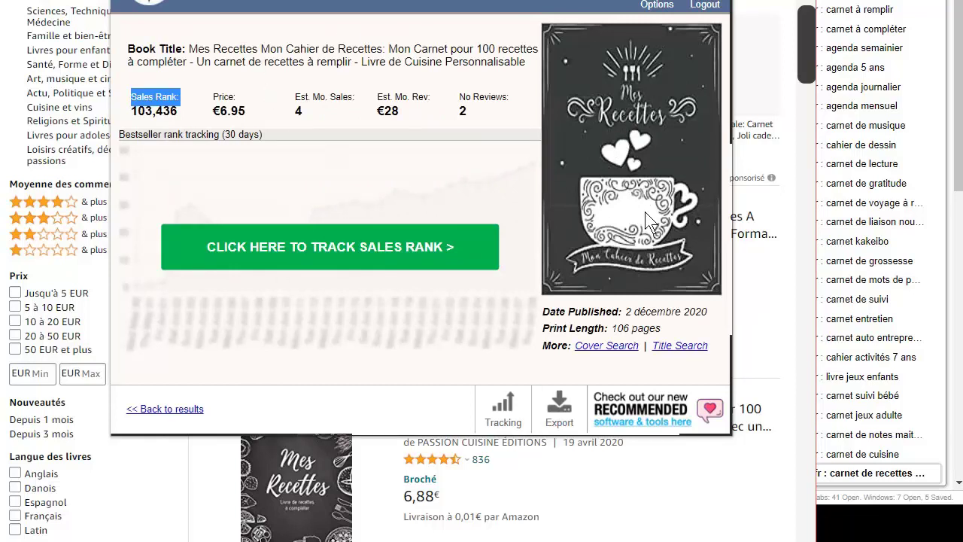
pyautogui.click(153, 412)
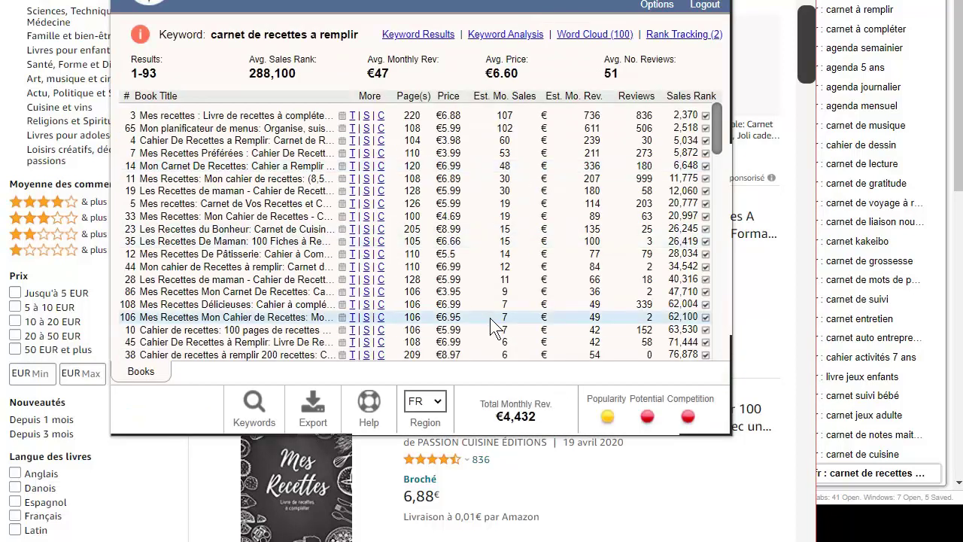
# Step: Scan the estimated monthly sales down to the books with weaker sales ranks, ending back at the best-ranked ones
pyautogui.scroll(-3, 503, 300)
pyautogui.scroll(-5, 531, 293)
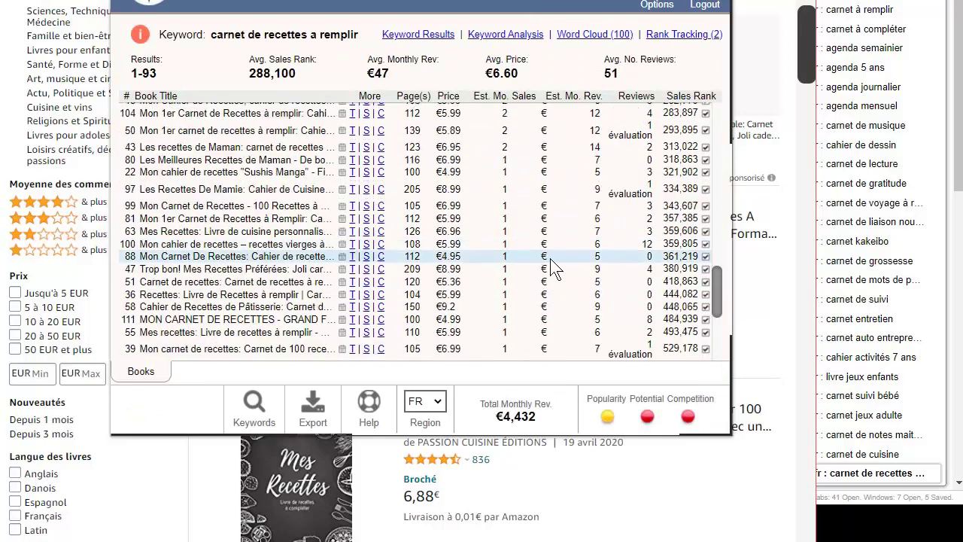
pyautogui.scroll(10, 491, 299)
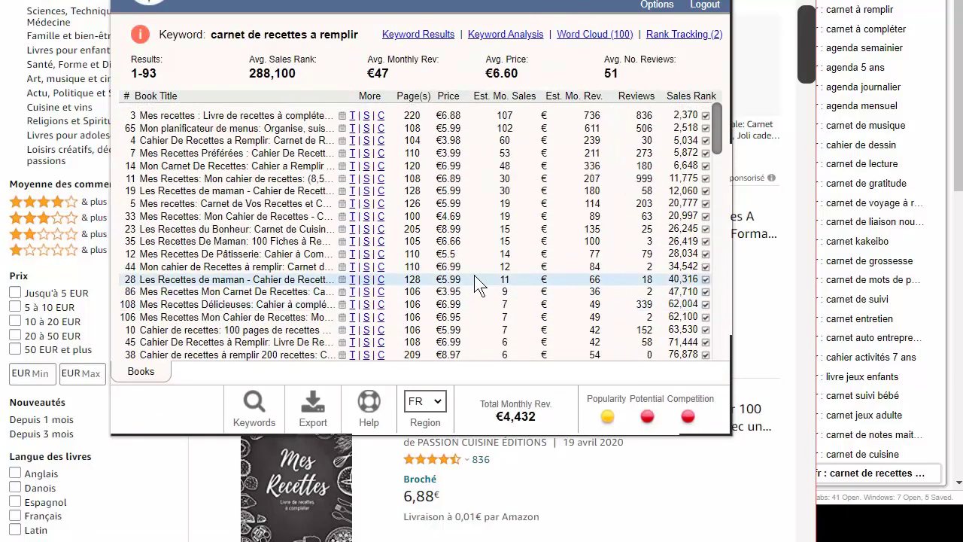
# Step: Leave the keyword sales data and check the Amazon search suggestions for "carnet de recettes a remplir"
pyautogui.click(757, 323)
pyautogui.scroll(-3, 684, 327)
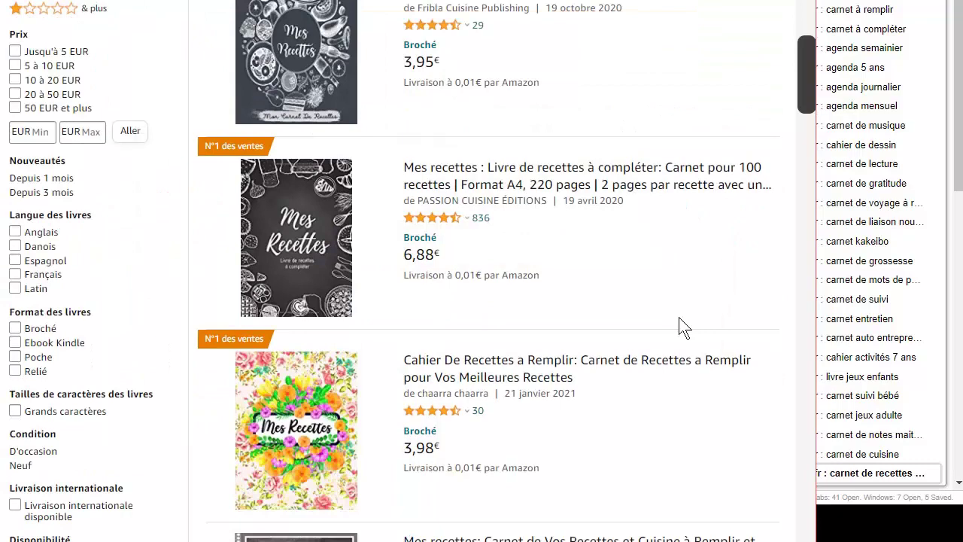
pyautogui.scroll(6, 683, 327)
pyautogui.click(311, 11)
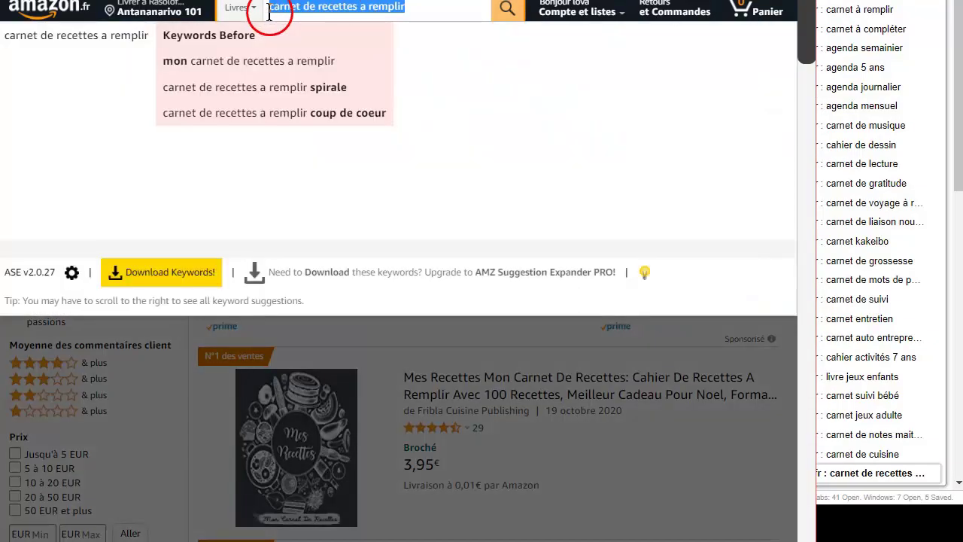
pyautogui.click(742, 456)
# Step: Examine the covers, titles, prices and review counts on the first results page, ending back at the first book
pyautogui.scroll(-2, 727, 442)
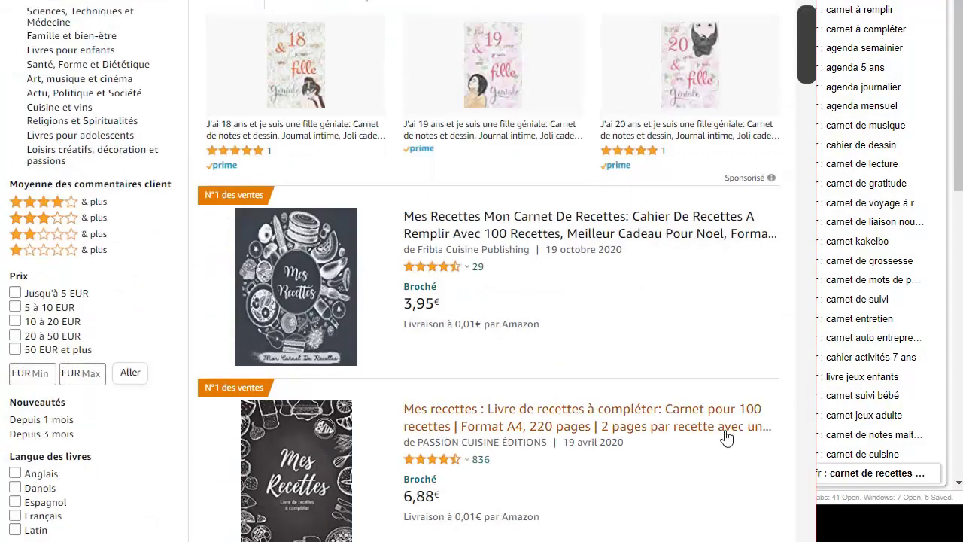
pyautogui.scroll(-10, 692, 346)
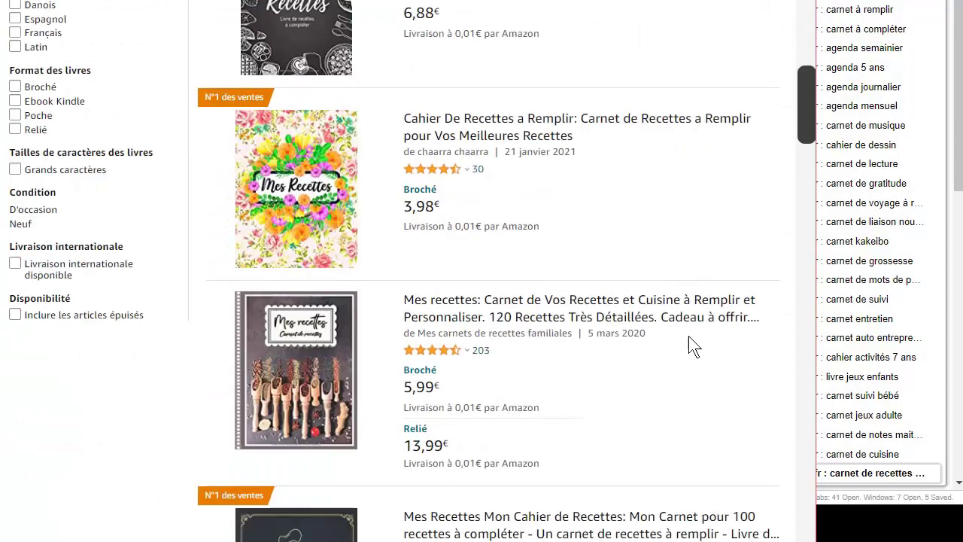
pyautogui.scroll(13, 693, 340)
pyautogui.scroll(-3, 694, 339)
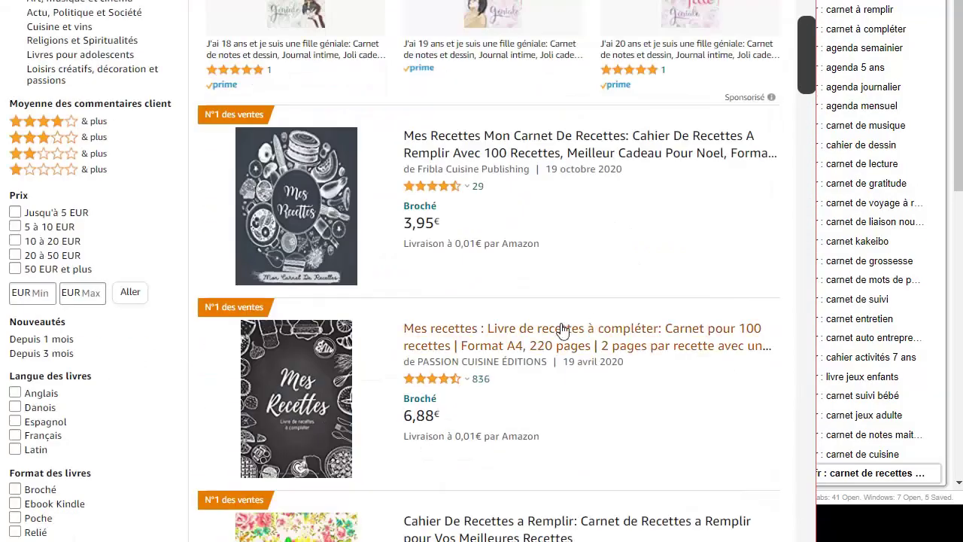
pyautogui.tripleClick(538, 124)
pyautogui.click(637, 192)
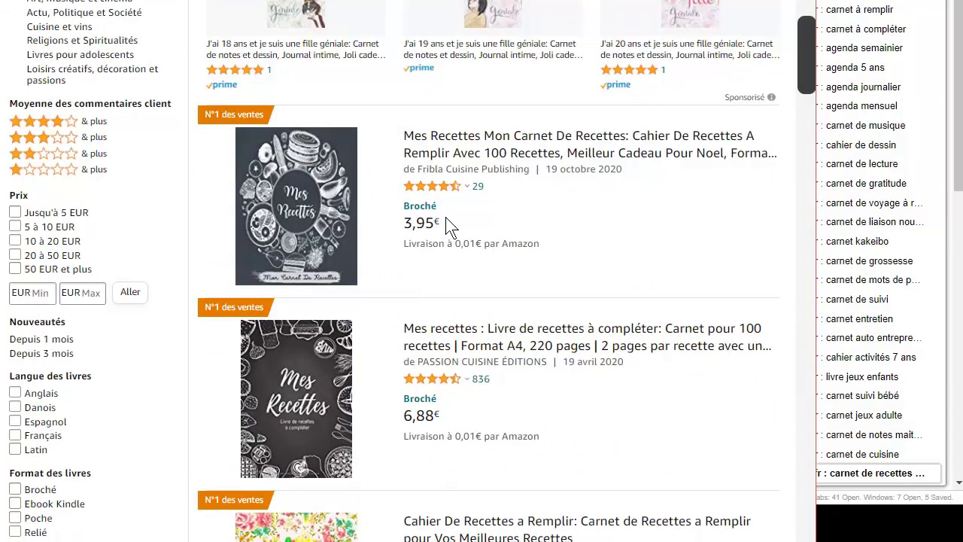
pyautogui.scroll(-8, 685, 256)
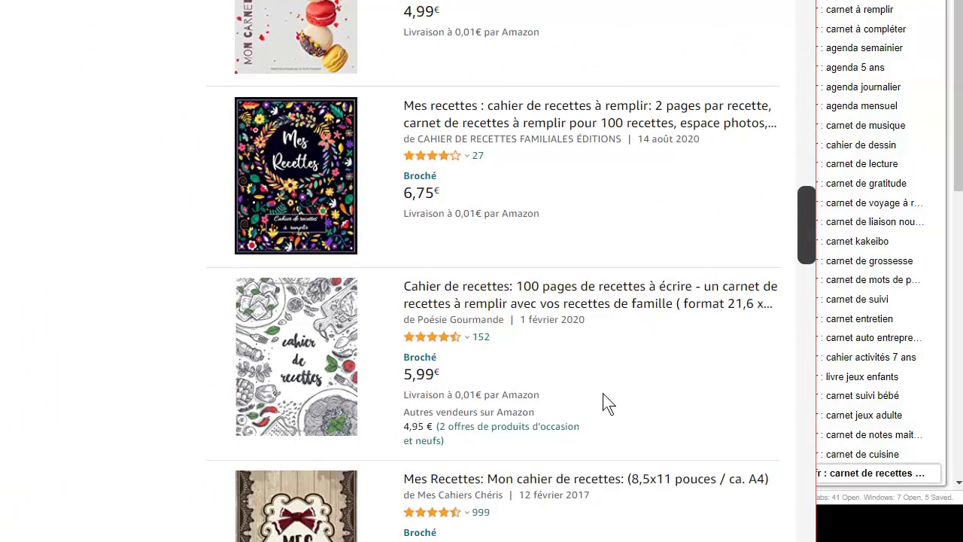
pyautogui.scroll(-12, 606, 403)
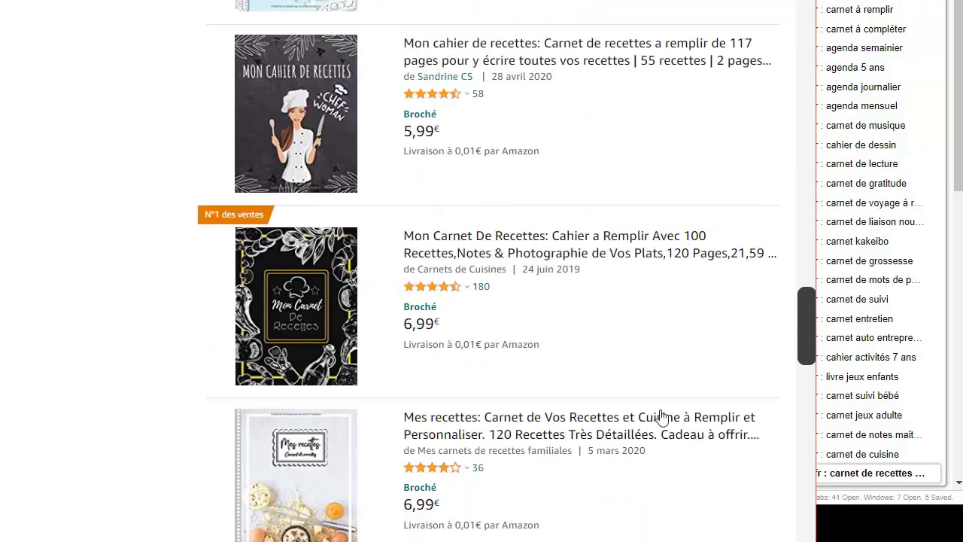
pyautogui.scroll(-3, 640, 415)
pyautogui.scroll(20, 672, 416)
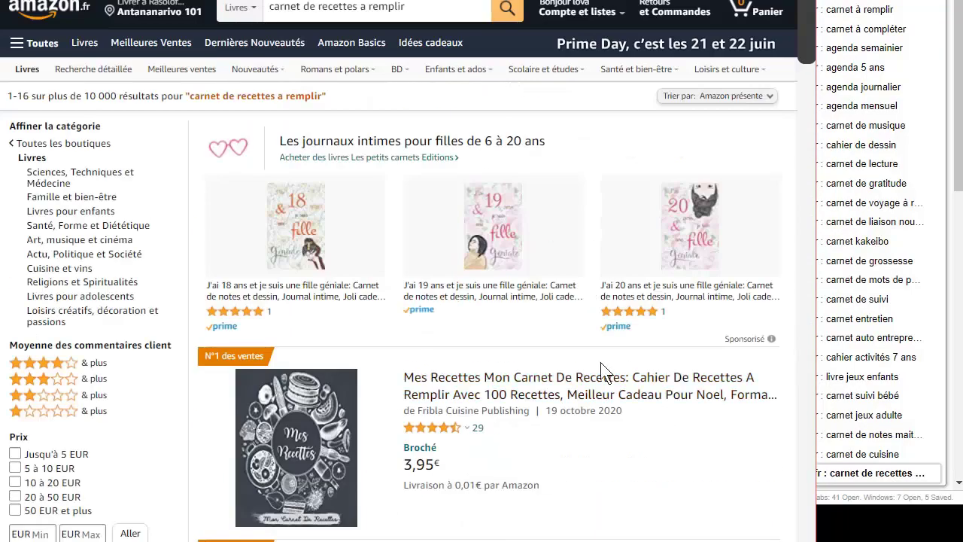
# Step: Compare the leading "N°1 des ventes" listings, paying attention to the floral "Cahier De Recettes a Remplir" book and its cover
pyautogui.scroll(-7, 645, 315)
pyautogui.scroll(-20, 641, 314)
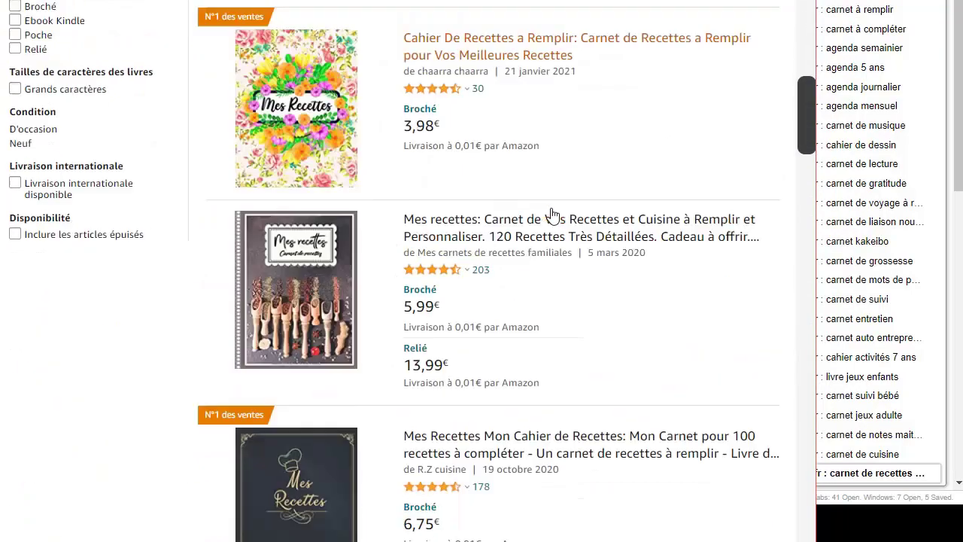
pyautogui.scroll(15, 739, 350)
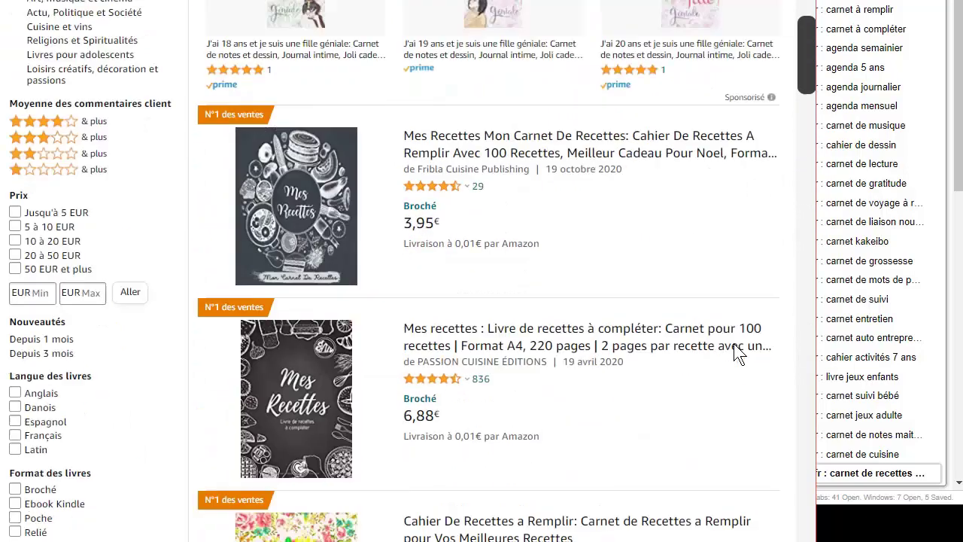
pyautogui.scroll(-3, 737, 361)
pyautogui.scroll(-3, 355, 339)
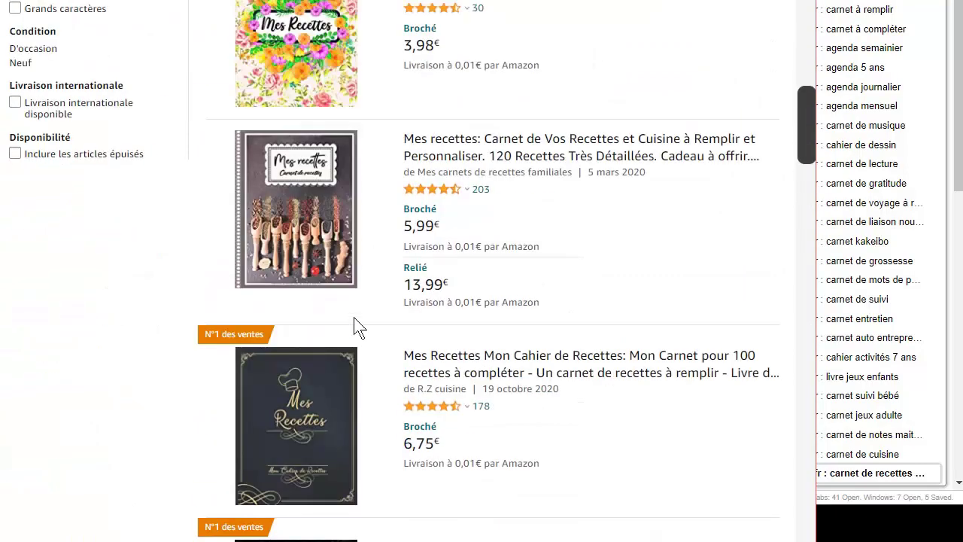
pyautogui.scroll(3, 496, 285)
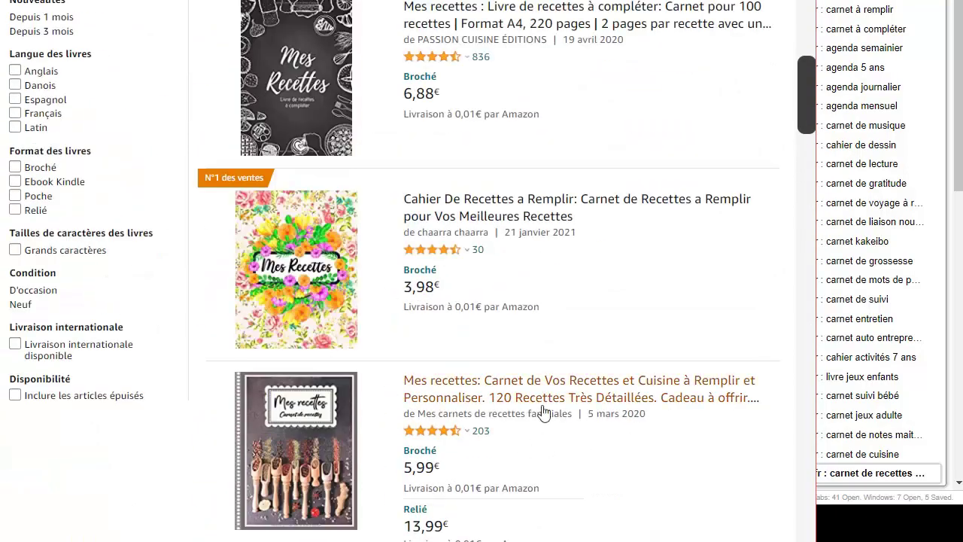
pyautogui.tripleClick(565, 349)
pyautogui.scroll(-2, 613, 445)
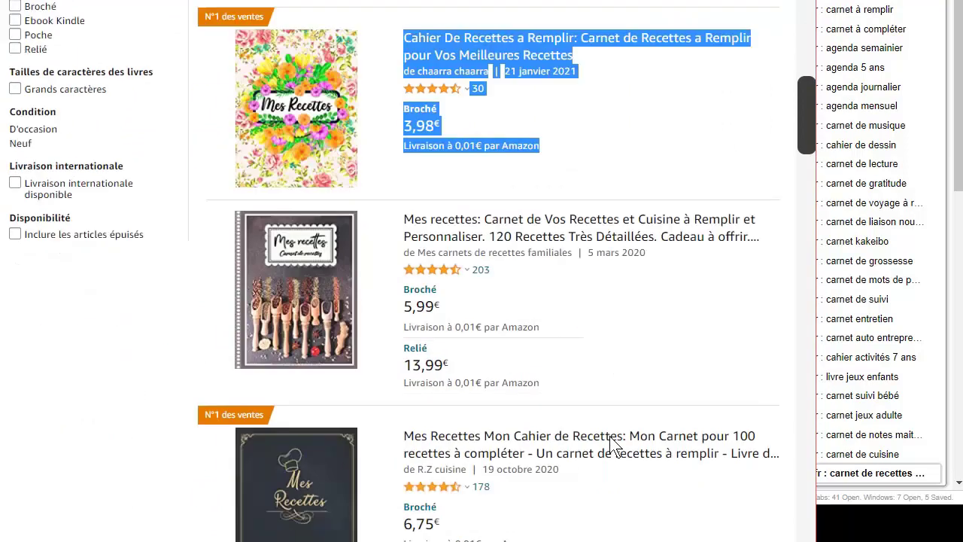
pyautogui.tripleClick(375, 241)
pyautogui.click(532, 310)
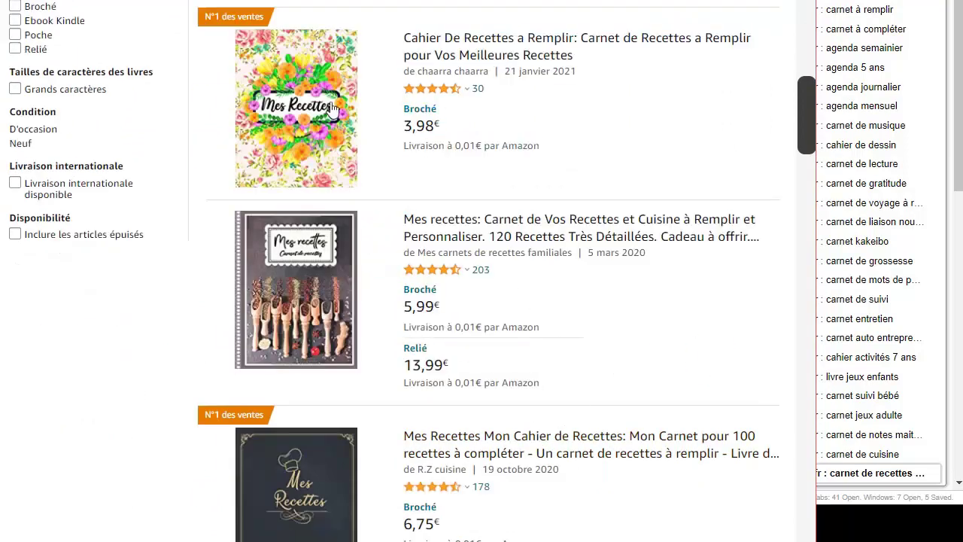
# Step: Compare the dark "Mes Recettes" cover designs with the other covers across the first results page
pyautogui.scroll(-6, 717, 426)
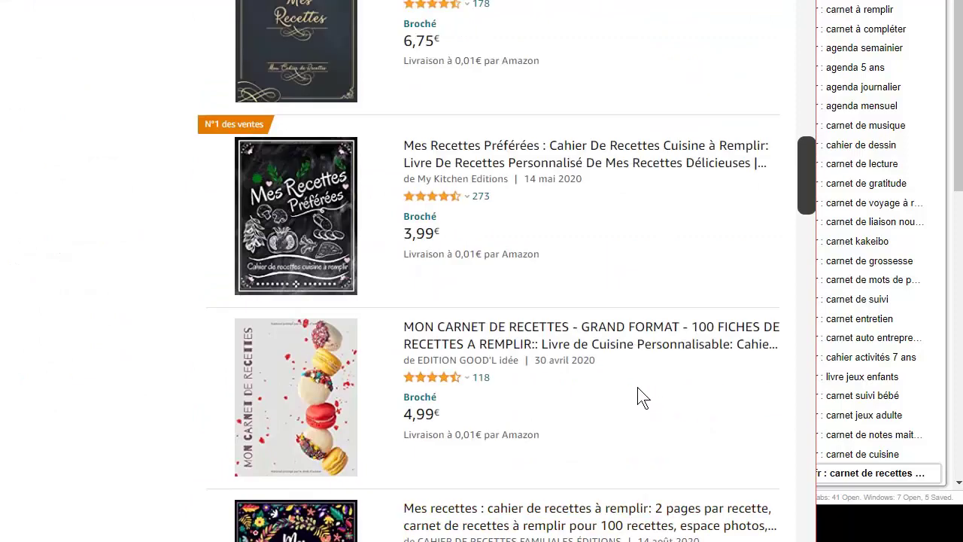
pyautogui.scroll(3, 613, 453)
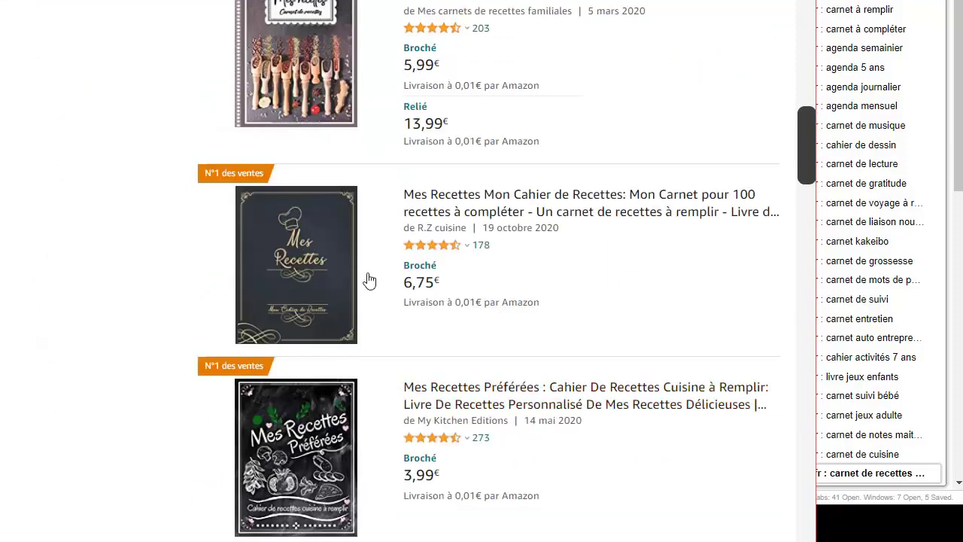
pyautogui.scroll(-18, 660, 409)
pyautogui.scroll(-4, 406, 419)
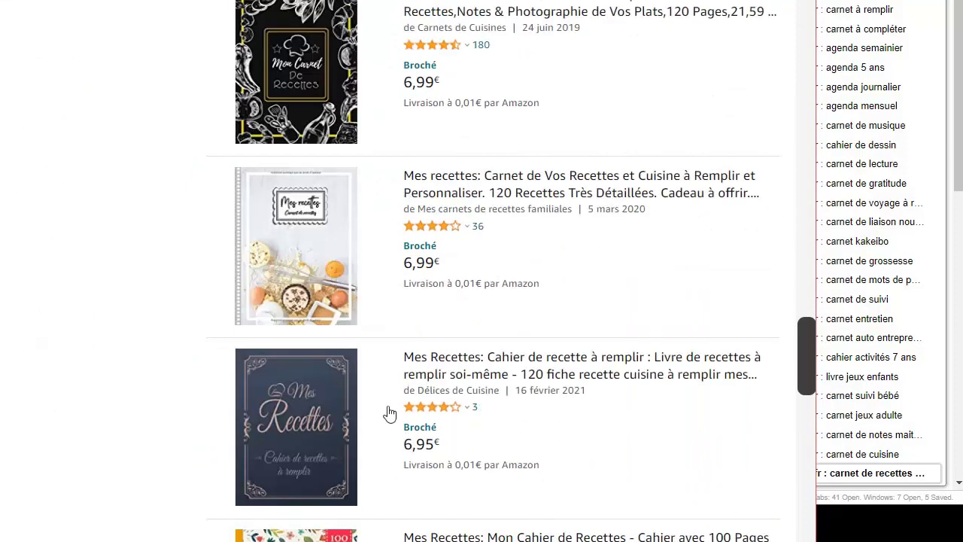
pyautogui.scroll(15, 511, 436)
pyautogui.scroll(5, 305, 183)
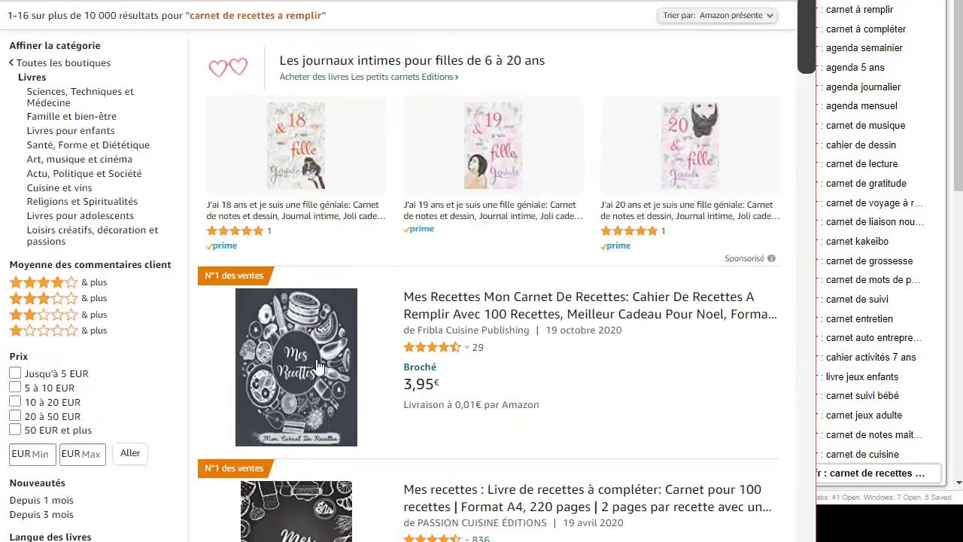
pyautogui.scroll(-20, 450, 363)
pyautogui.scroll(11, 550, 286)
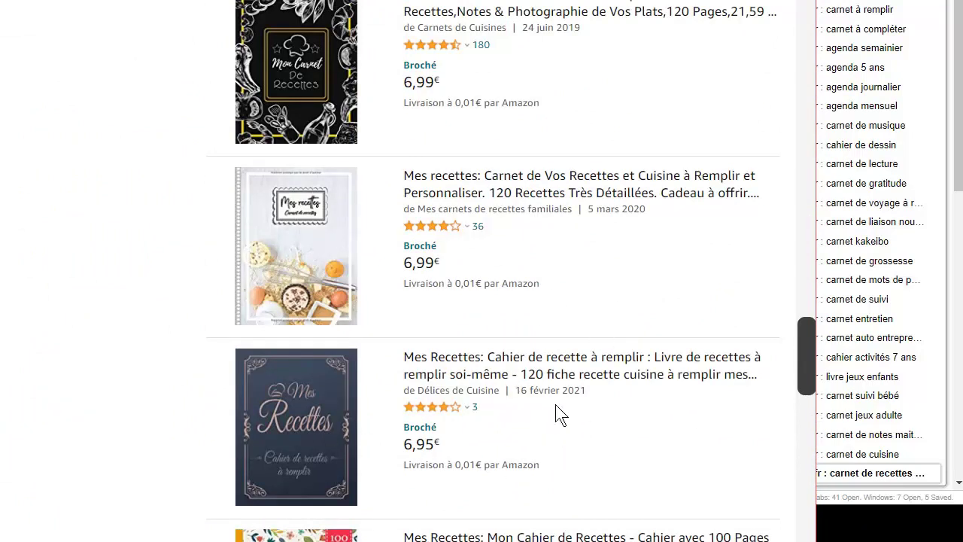
# Step: Examine the review counts, prices and publication dates of the mid-page books, including "Mes Recettes: Mon cahier de recettes"
pyautogui.scroll(5, 557, 393)
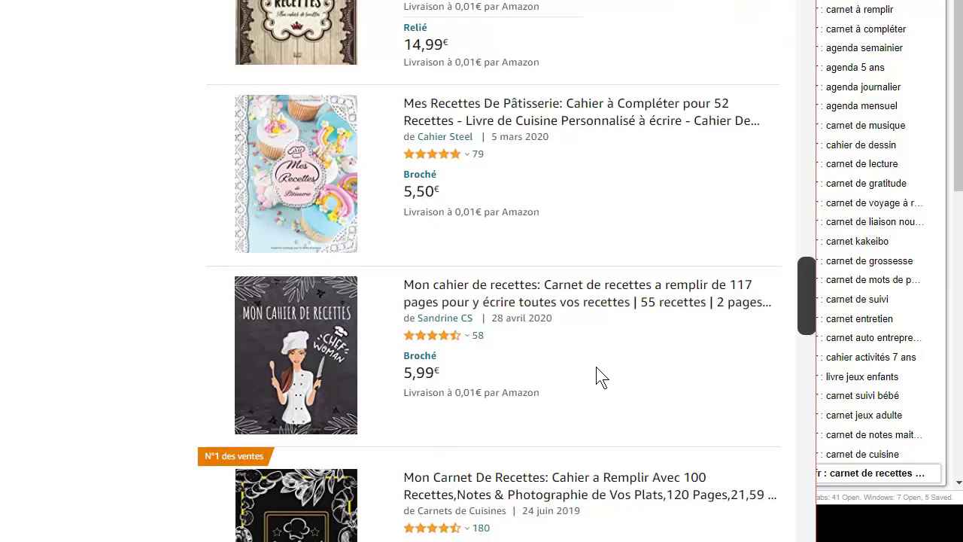
pyautogui.scroll(5, 602, 380)
pyautogui.scroll(4, 617, 418)
pyautogui.scroll(-4, 652, 451)
pyautogui.doubleClick(481, 351)
pyautogui.scroll(4, 732, 400)
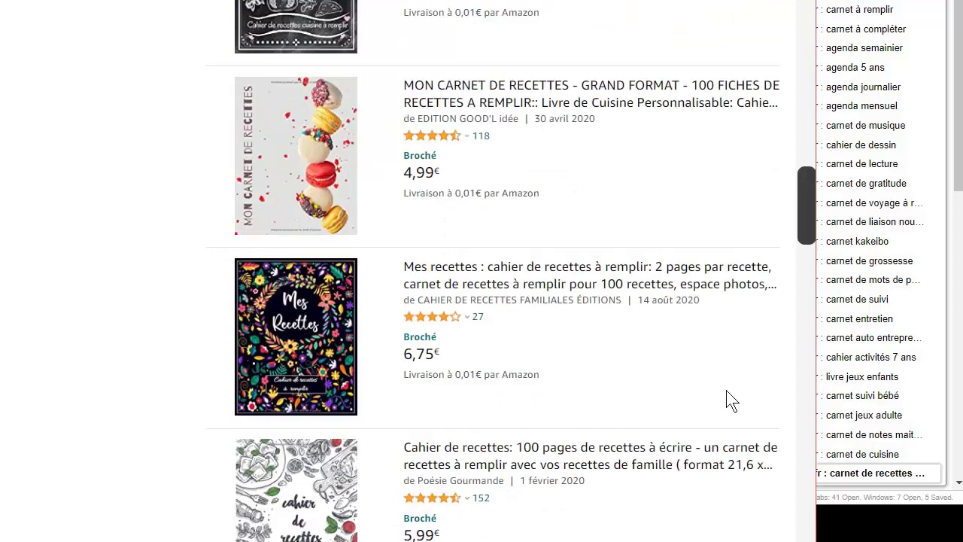
pyautogui.scroll(-12, 662, 347)
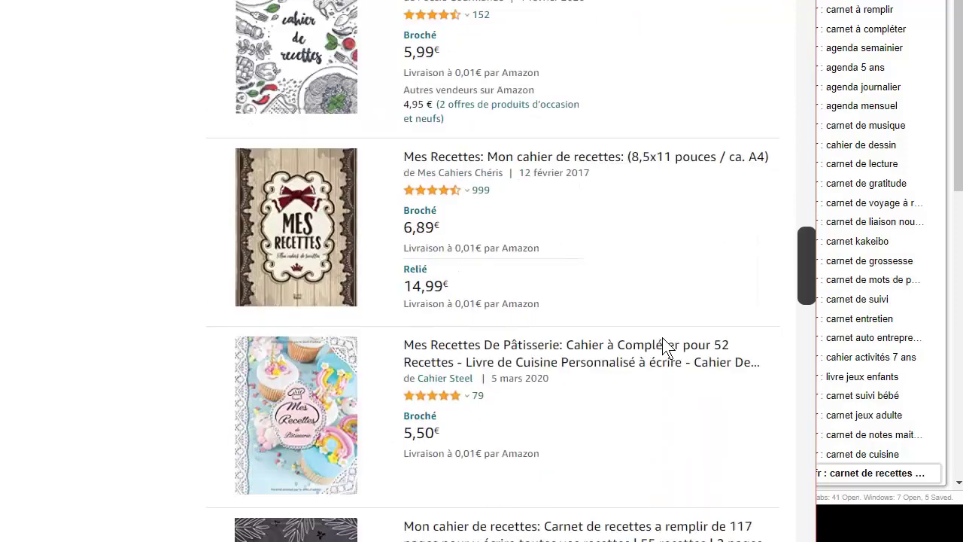
pyautogui.scroll(-2, 482, 339)
pyautogui.scroll(-4, 509, 374)
pyautogui.scroll(20, 529, 459)
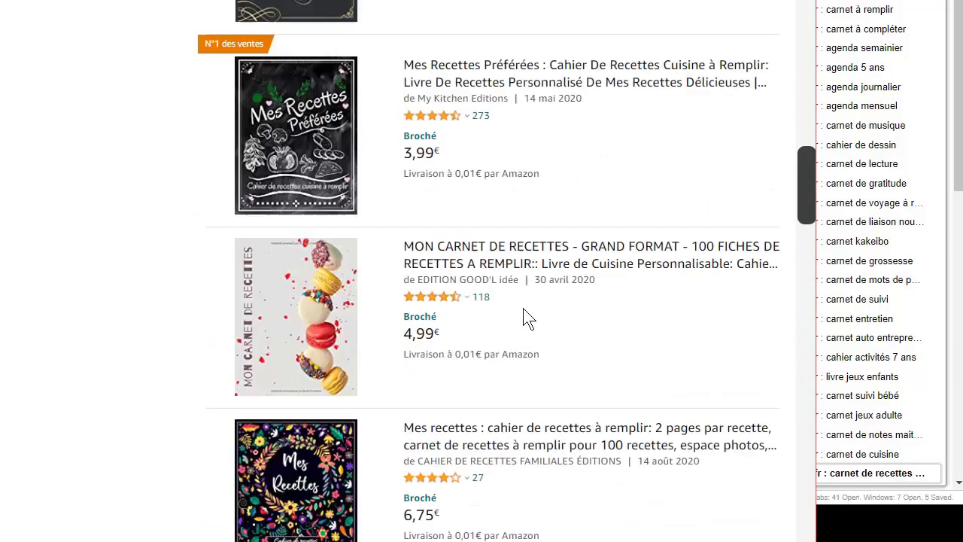
# Step: Recheck the search suggestions for the keyword and review the first page's listings down to the page navigation
pyautogui.click(413, 11)
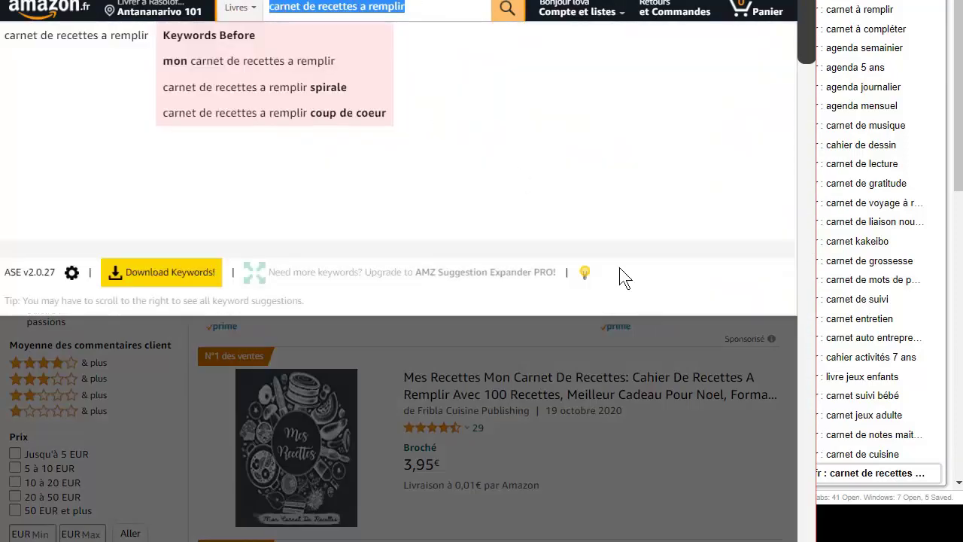
pyautogui.scroll(-4, 592, 410)
pyautogui.scroll(-7, 509, 404)
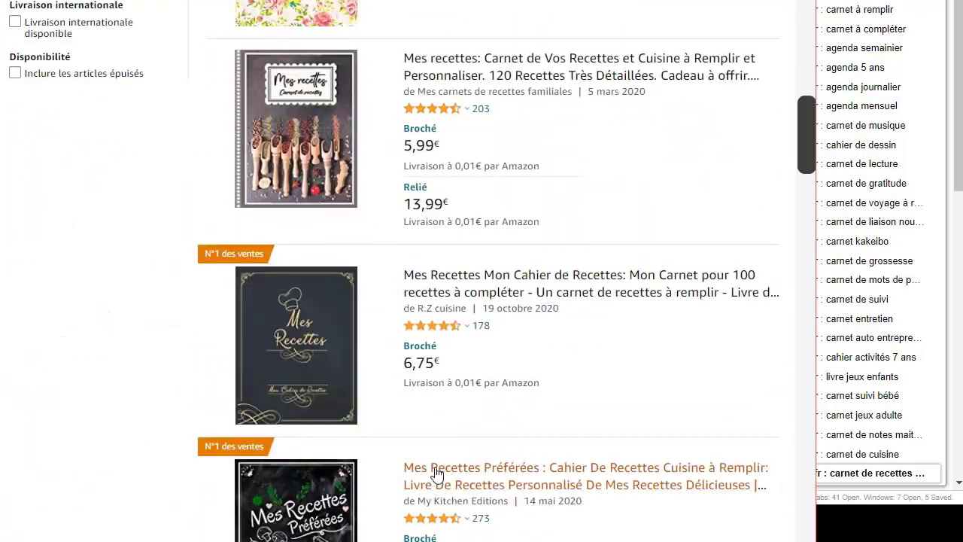
pyautogui.scroll(-4, 580, 458)
pyautogui.scroll(-5, 587, 354)
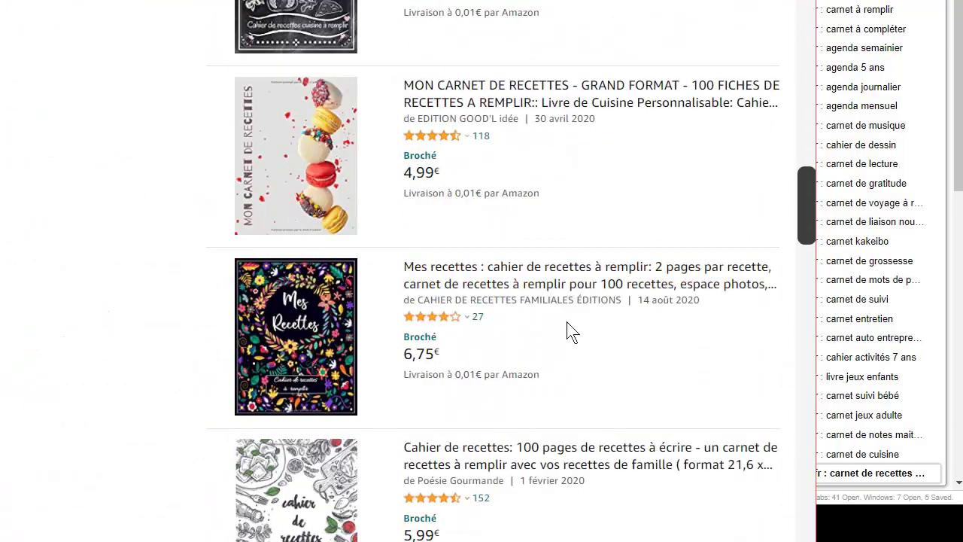
pyautogui.scroll(-8, 652, 338)
pyautogui.scroll(-11, 652, 316)
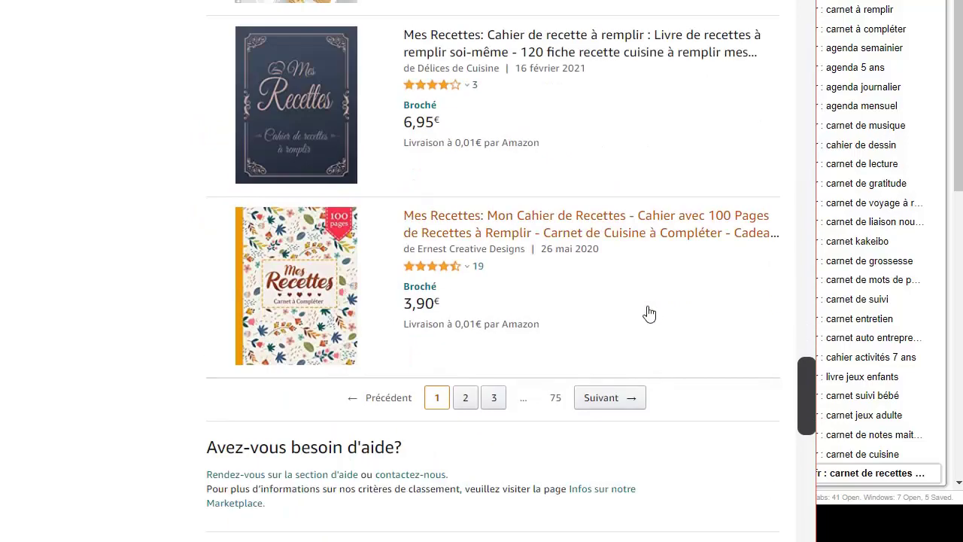
# Step: Check how many results pages the keyword has and review the books in the lower half of the first page
pyautogui.scroll(1, 391, 209)
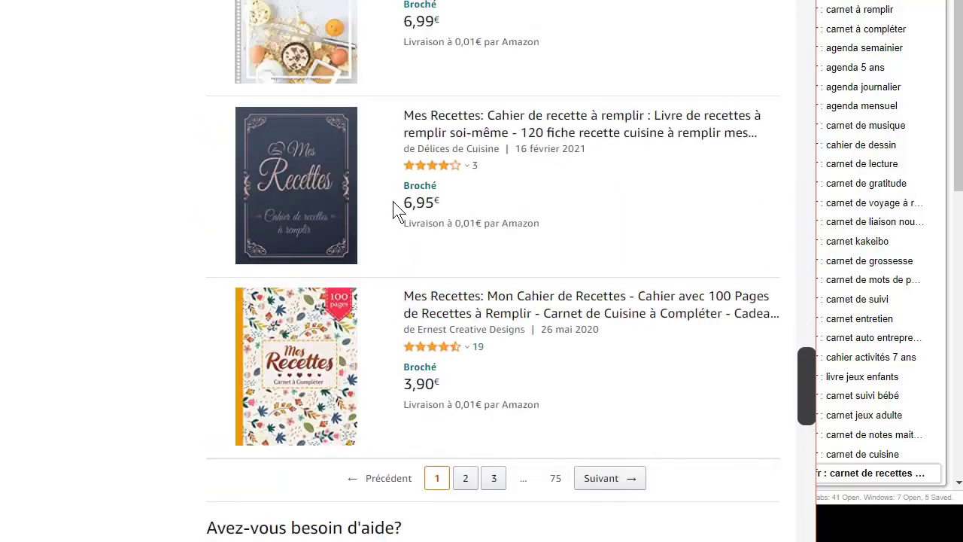
pyautogui.scroll(6, 655, 414)
pyautogui.scroll(6, 655, 415)
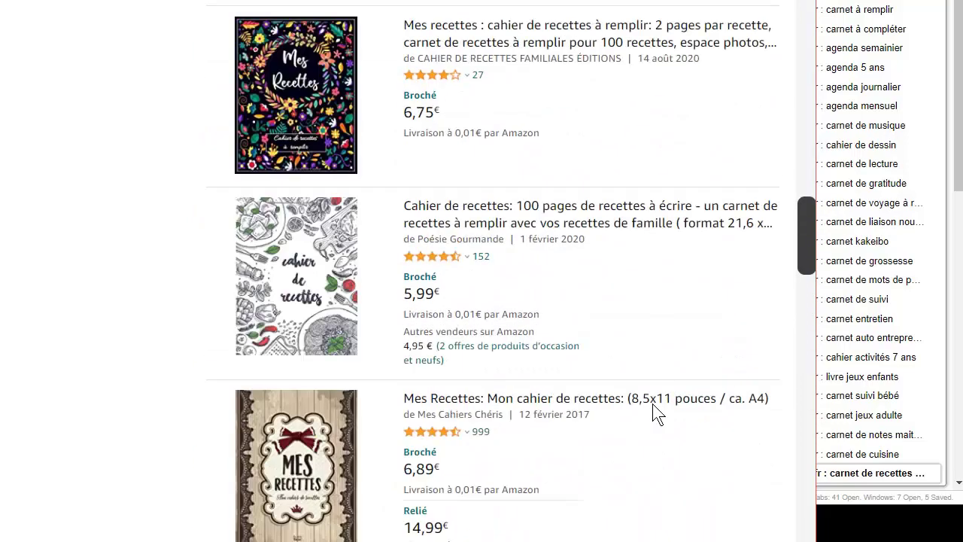
pyautogui.scroll(-8, 655, 412)
pyautogui.scroll(-5, 668, 415)
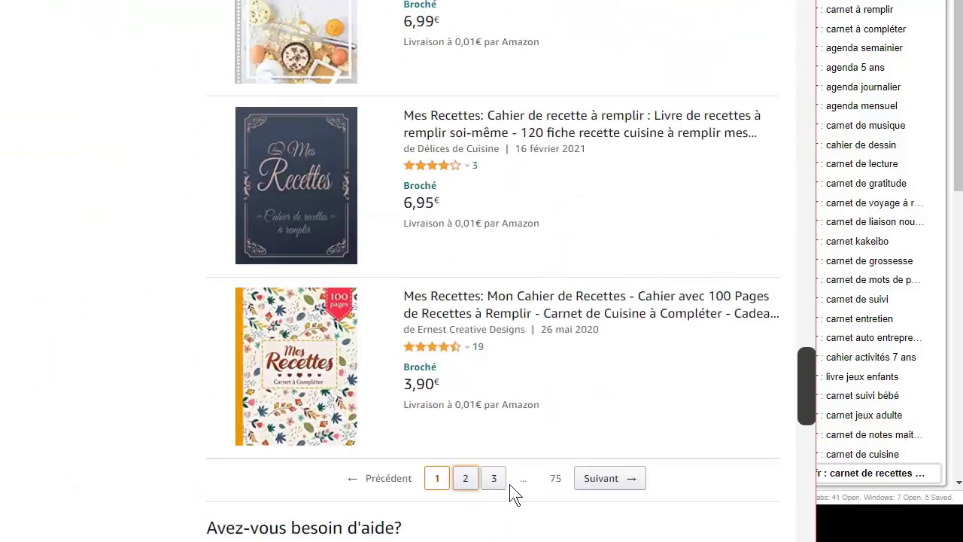
pyautogui.moveTo(502, 489); pyautogui.dragTo(547, 491)
pyautogui.scroll(3, 638, 396)
pyautogui.scroll(-3, 587, 450)
pyautogui.scroll(1, 570, 439)
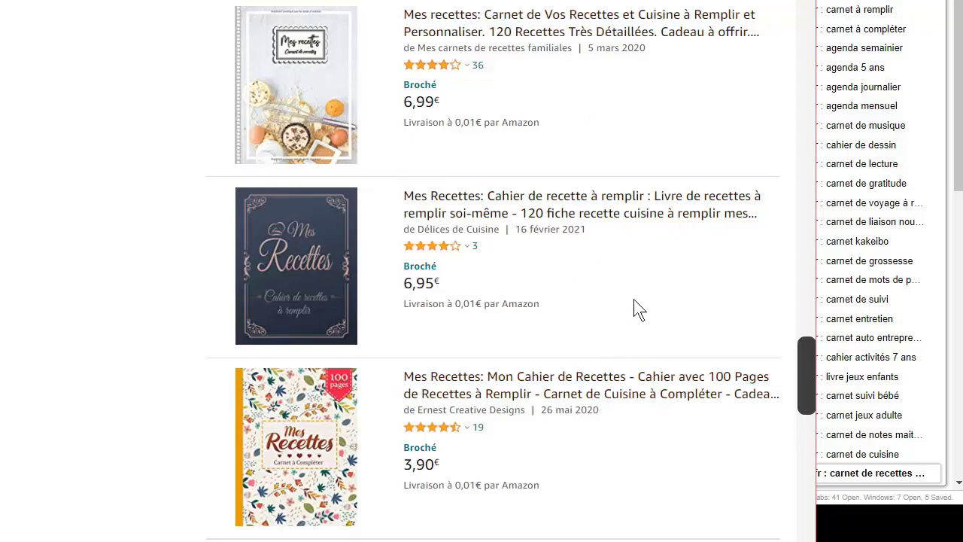
pyautogui.scroll(8, 639, 308)
pyautogui.scroll(8, 602, 401)
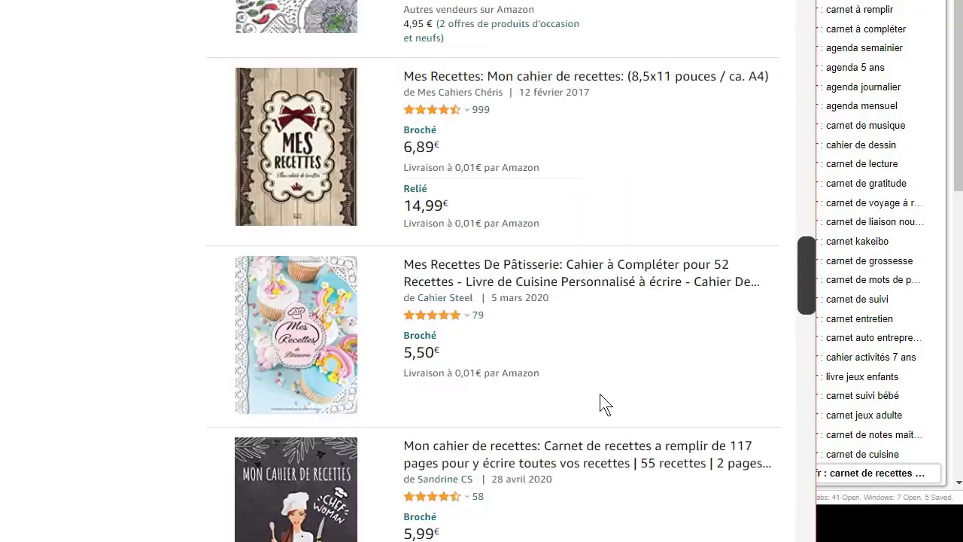
# Step: Review the first results page again, comparing the bestseller-tagged books at its start with the recipe notebooks further down
pyautogui.scroll(18, 619, 391)
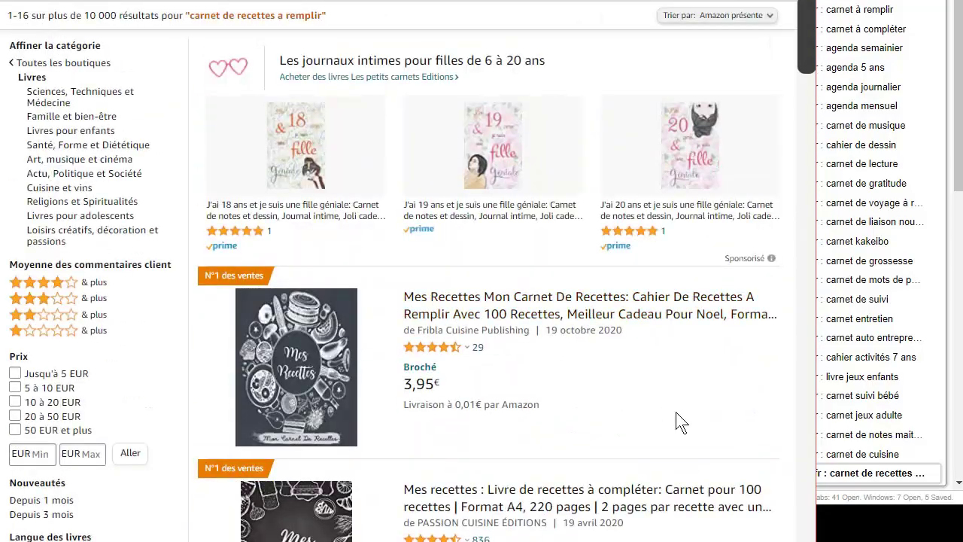
pyautogui.scroll(-20, 678, 422)
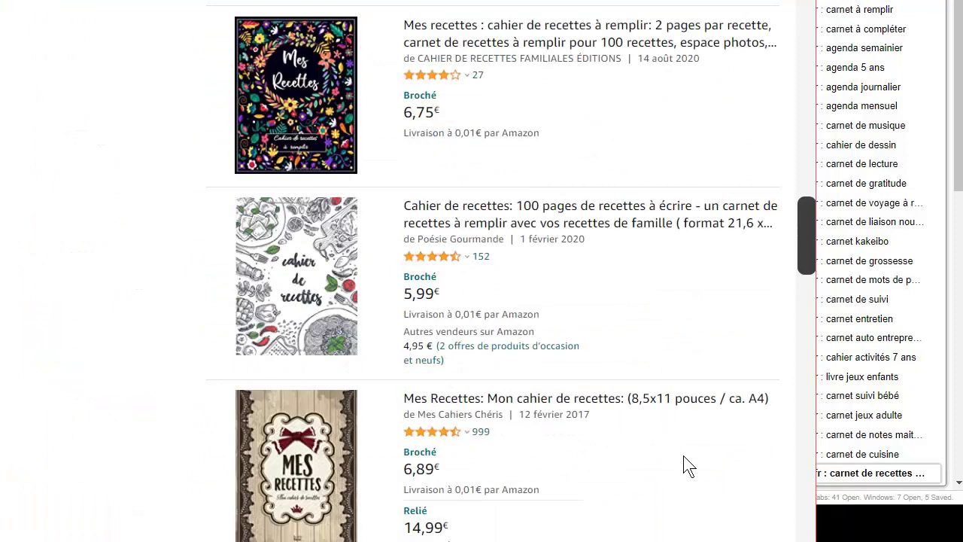
pyautogui.scroll(-17, 717, 465)
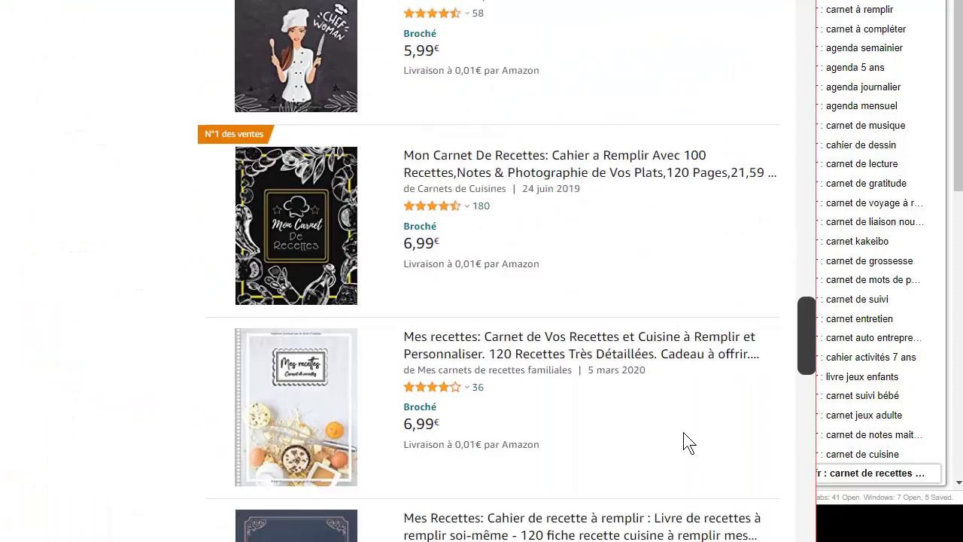
pyautogui.scroll(5, 646, 412)
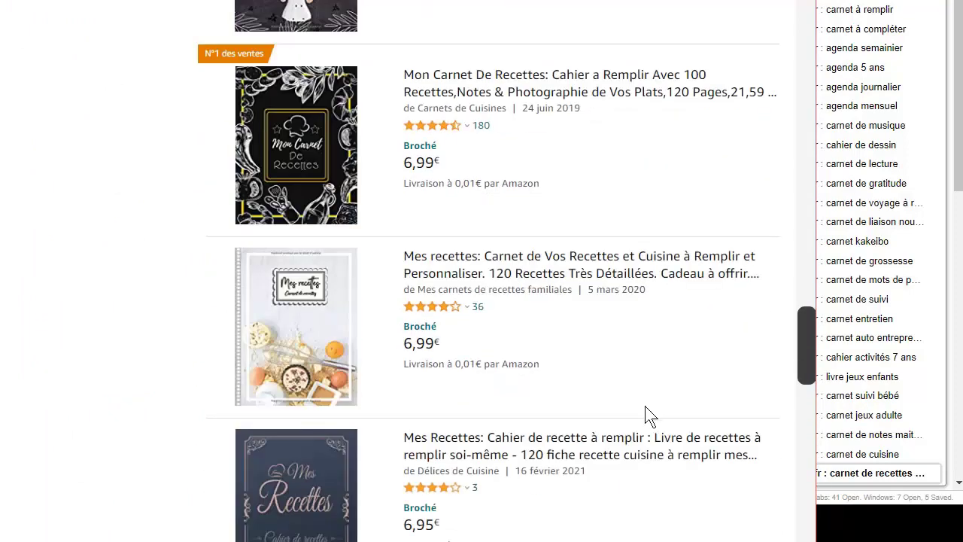
pyautogui.scroll(7, 606, 361)
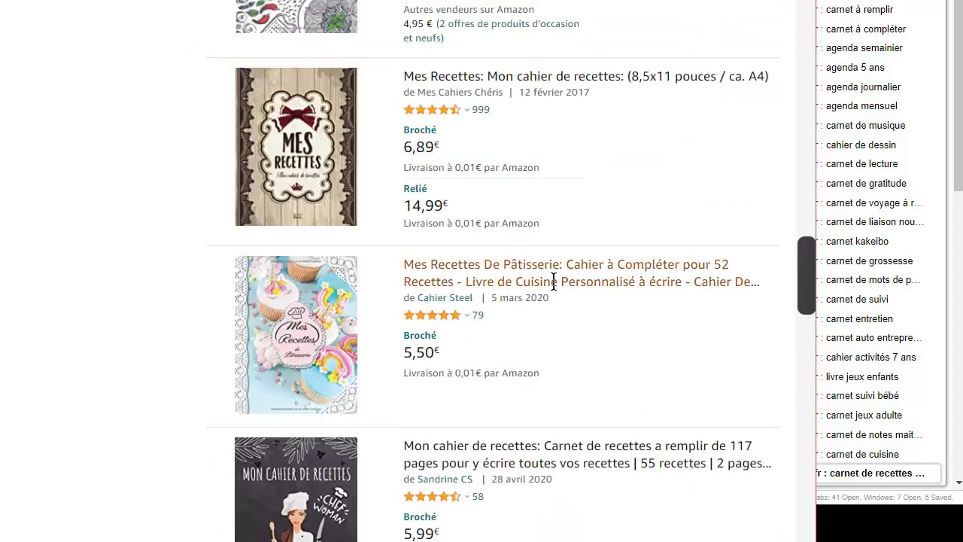
pyautogui.scroll(1, 645, 419)
pyautogui.scroll(5, 632, 491)
pyautogui.scroll(5, 564, 296)
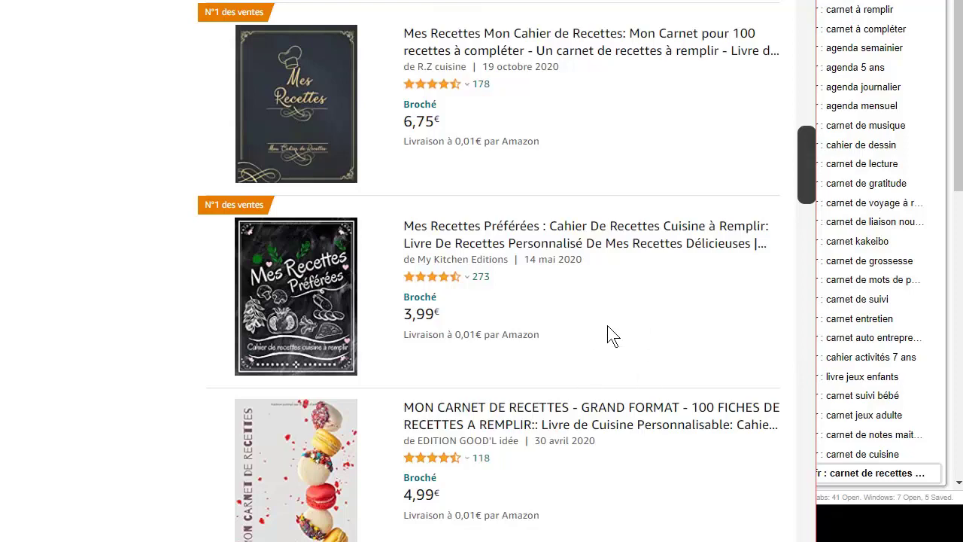
pyautogui.scroll(5, 609, 335)
pyautogui.scroll(-10, 707, 350)
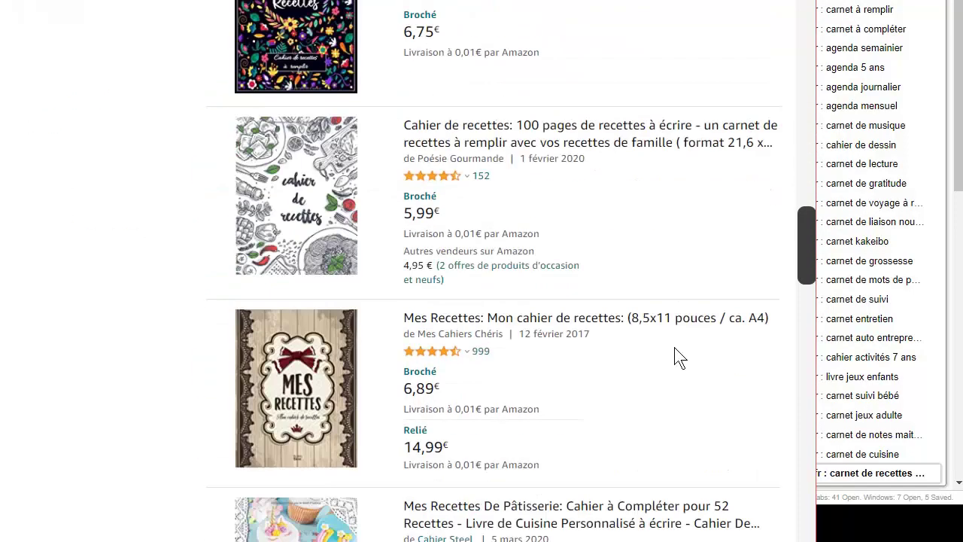
# Step: Compare covers, prices and review counts of the mid-page books, from the floral "Mes Recettes" to the "Cahier de recette à remplir"
pyautogui.scroll(-9, 708, 316)
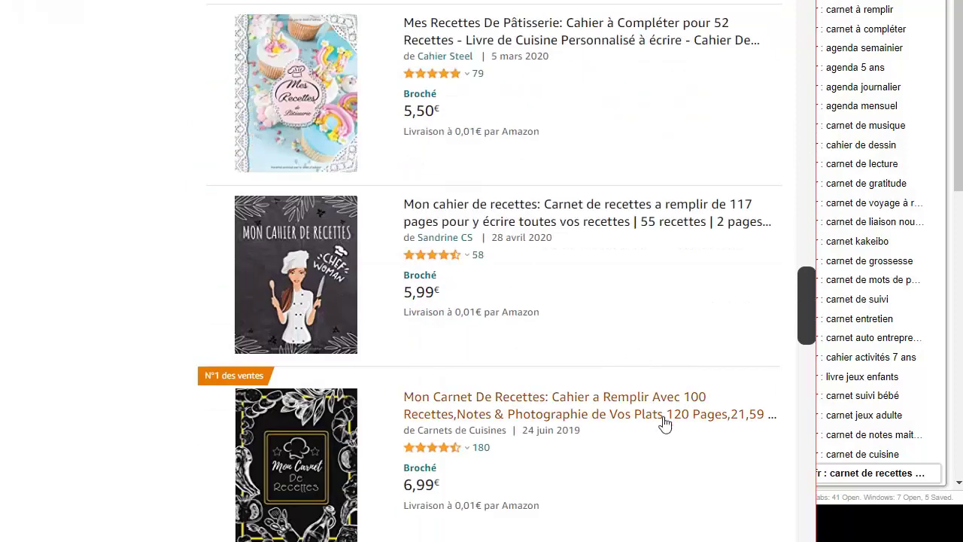
pyautogui.scroll(-3, 641, 370)
pyautogui.scroll(9, 645, 346)
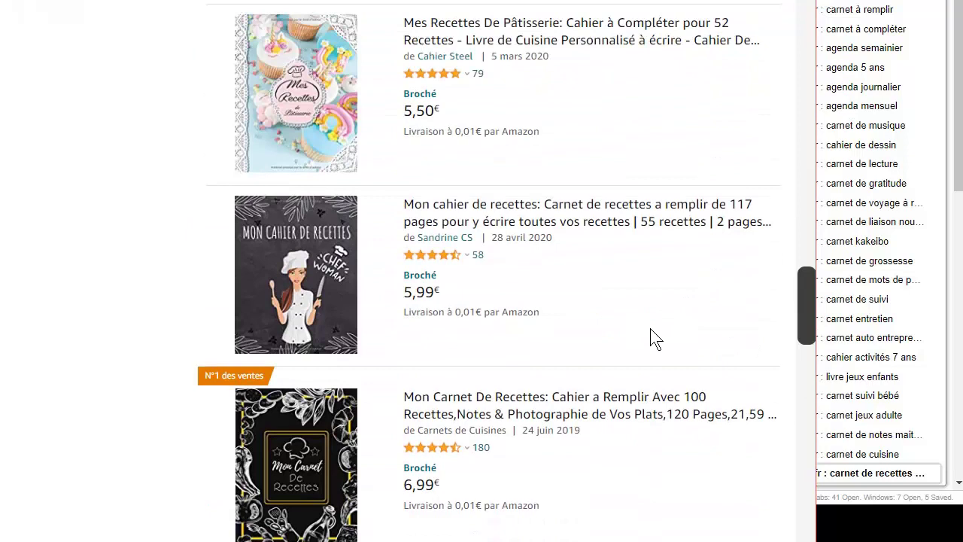
pyautogui.scroll(3, 654, 336)
pyautogui.scroll(3, 670, 417)
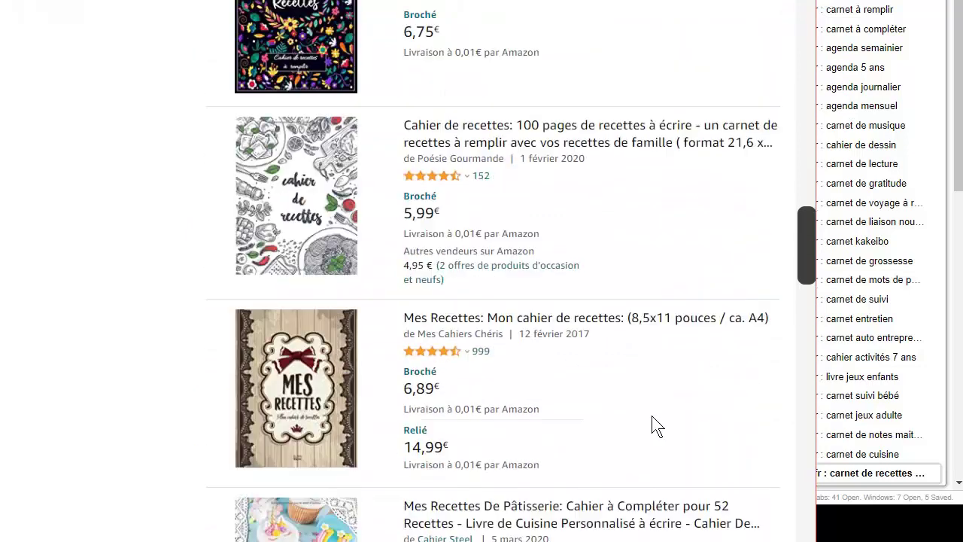
pyautogui.scroll(3, 698, 444)
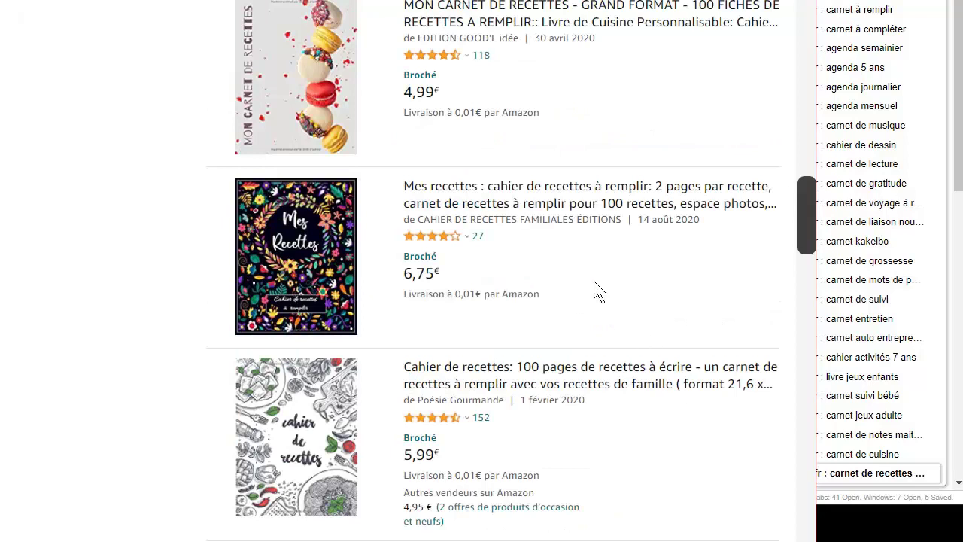
pyautogui.moveTo(563, 301); pyautogui.dragTo(492, 297)
pyautogui.scroll(-12, 666, 334)
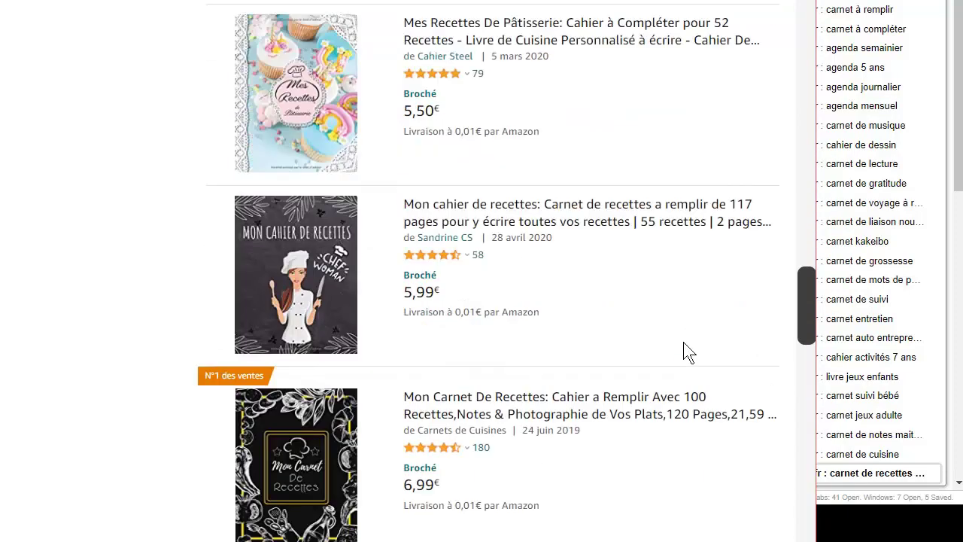
pyautogui.scroll(-5, 667, 333)
pyautogui.scroll(12, 679, 377)
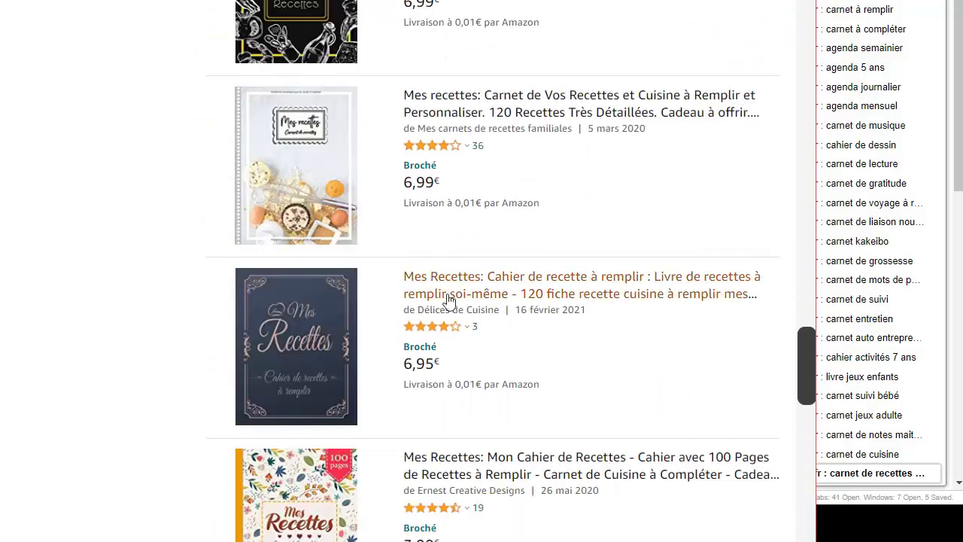
pyautogui.scroll(-11, 503, 323)
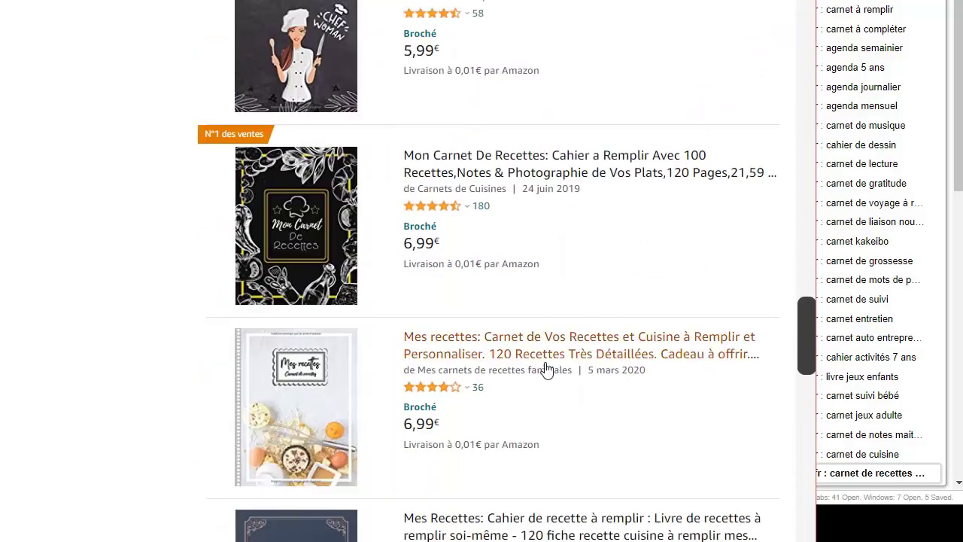
# Step: Check the total number of results for the keyword and the number of results pages
pyautogui.scroll(20, 639, 367)
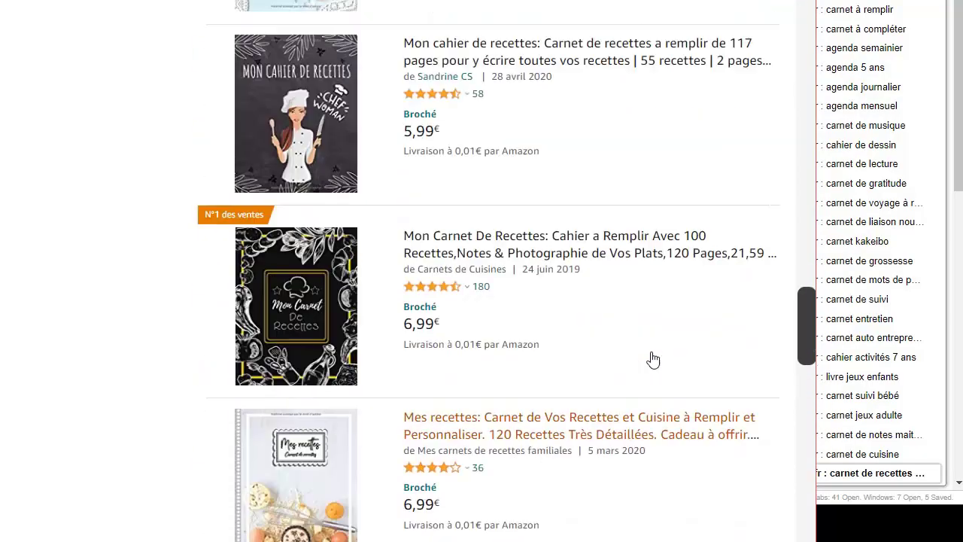
pyautogui.scroll(6, 607, 261)
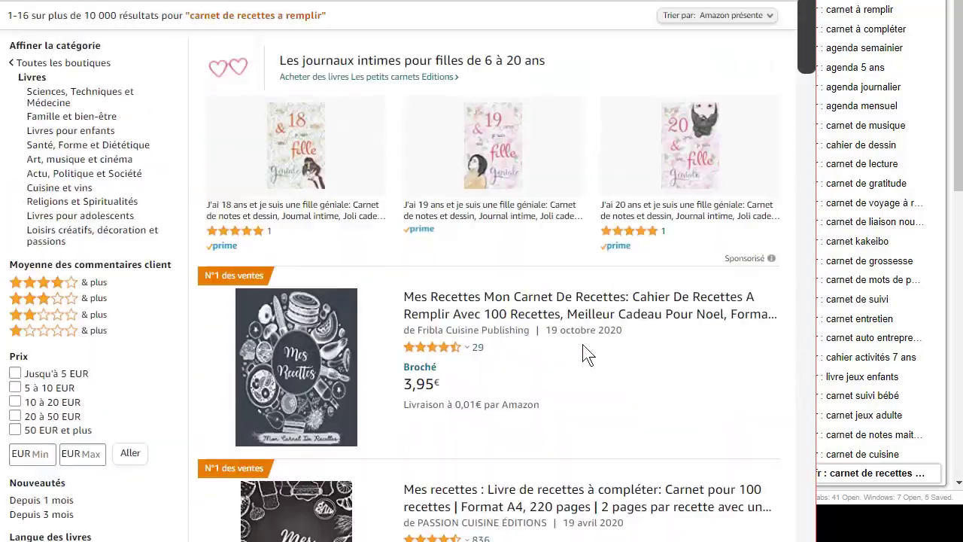
pyautogui.scroll(-20, 653, 383)
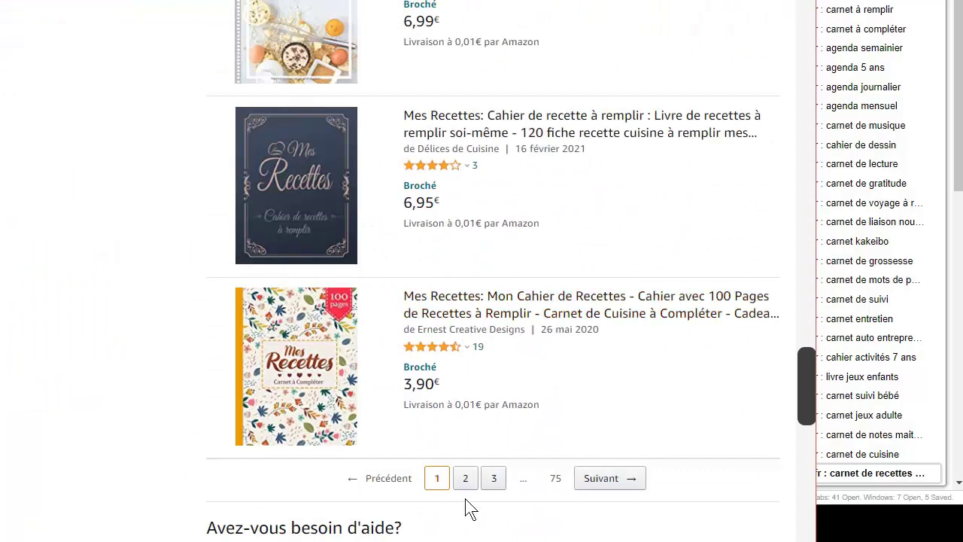
pyautogui.moveTo(460, 491); pyautogui.dragTo(494, 477)
pyautogui.click(494, 478)
pyautogui.scroll(15, 617, 355)
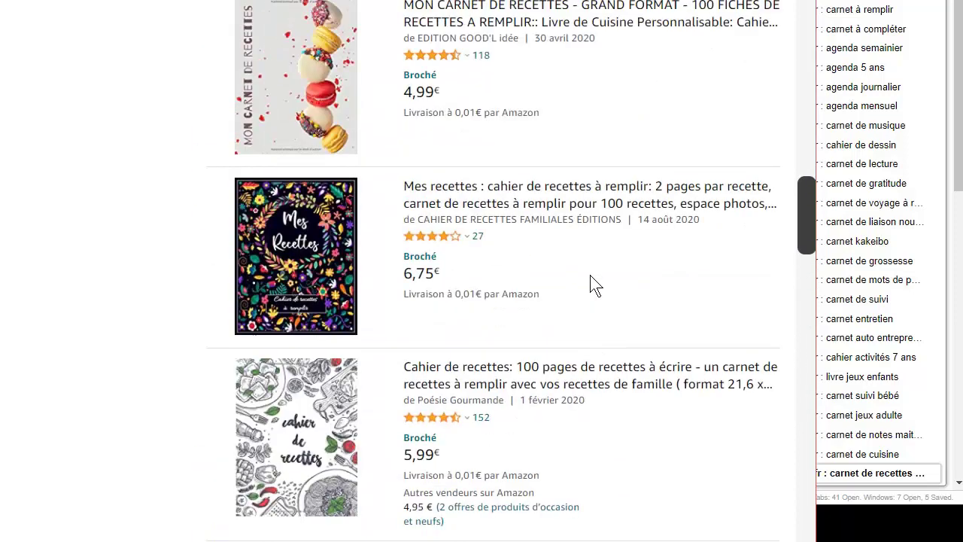
pyautogui.scroll(-15, 606, 426)
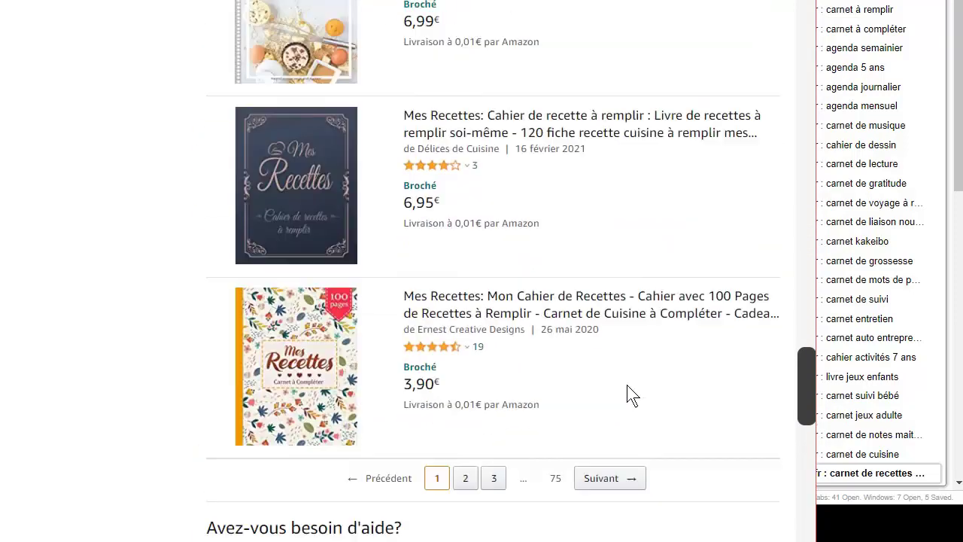
# Step: Examine the publication dates and review counts of the last books on the first page and of "Mes Recettes De Pâtisserie"
pyautogui.scroll(4, 610, 343)
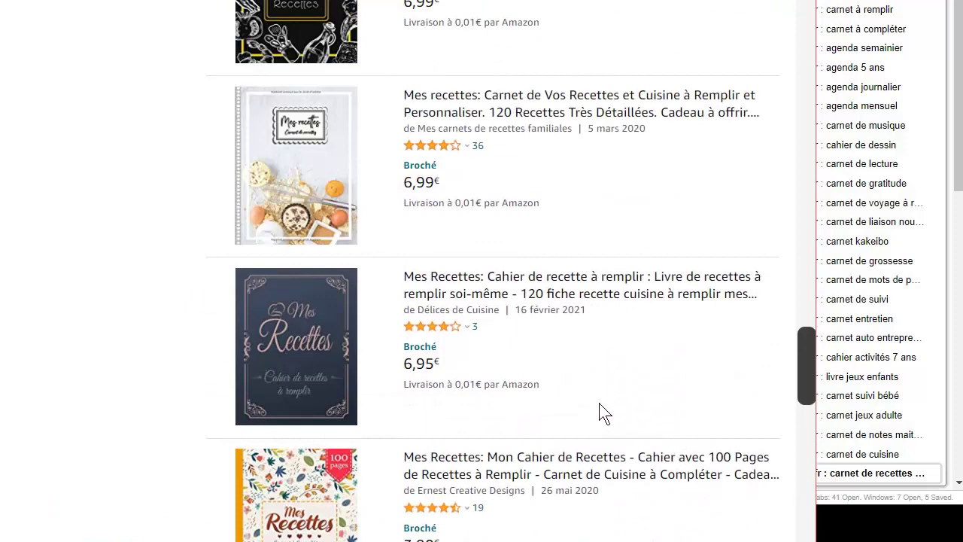
pyautogui.scroll(-4, 604, 412)
pyautogui.scroll(4, 569, 376)
pyautogui.scroll(5, 607, 414)
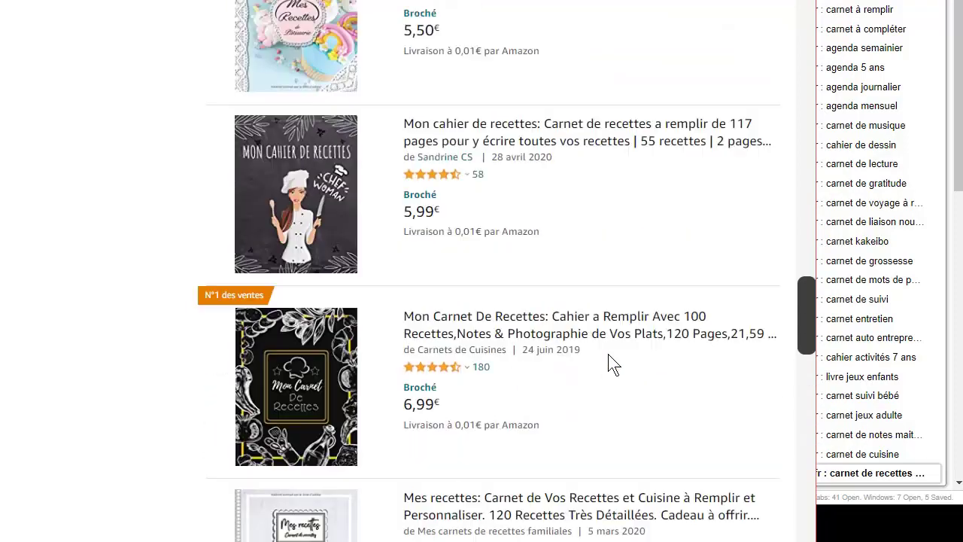
pyautogui.scroll(-8, 610, 365)
pyautogui.scroll(3, 590, 343)
pyautogui.scroll(4, 613, 399)
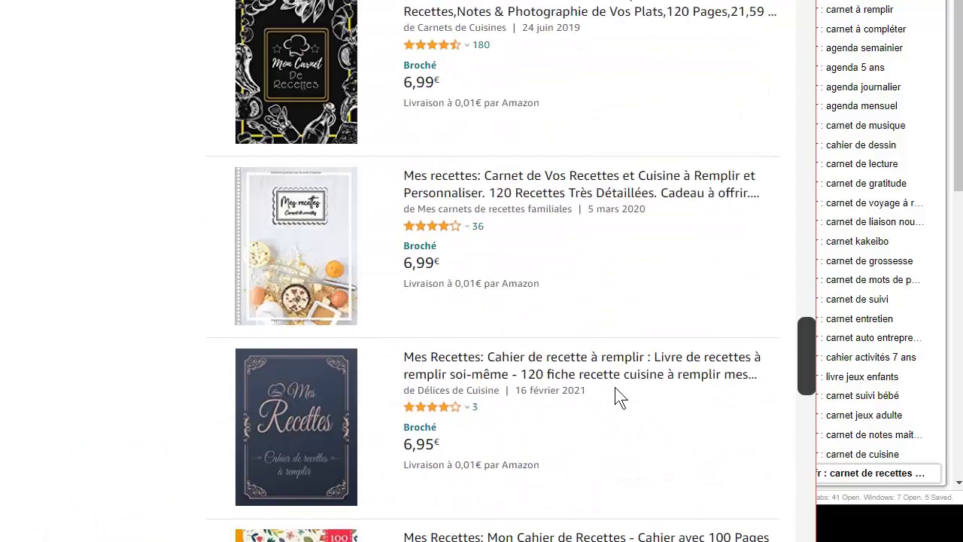
pyautogui.scroll(6, 620, 438)
pyautogui.scroll(-2, 641, 408)
pyautogui.scroll(3, 640, 422)
pyautogui.scroll(-2, 646, 418)
pyautogui.scroll(3, 650, 418)
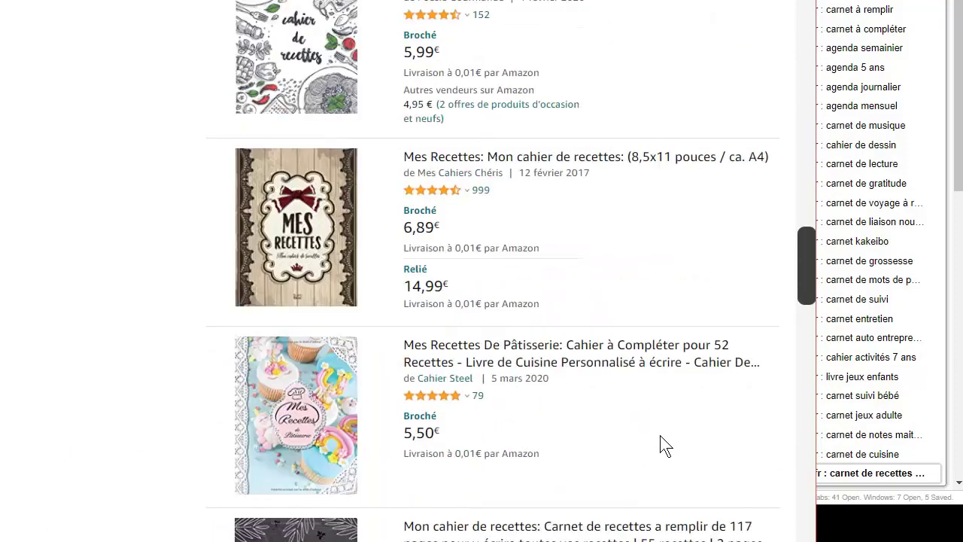
pyautogui.scroll(3, 662, 446)
pyautogui.scroll(-10, 672, 470)
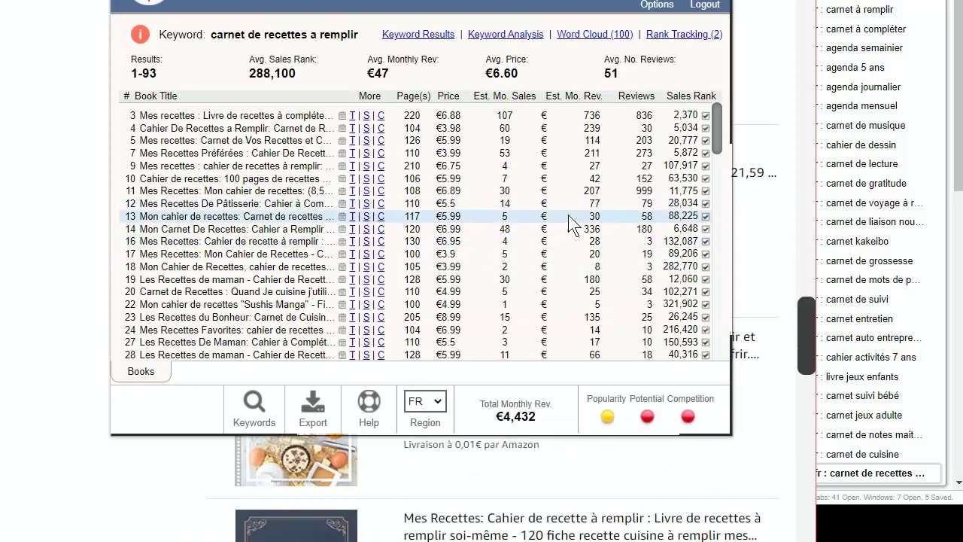
# Step: In the keyword sales data, sort the books by sales rank with the lowest rank number first
pyautogui.moveTo(715, 131)
pyautogui.mouseDown()
pyautogui.moveTo(712, 361)
pyautogui.moveTo(713, 112)
pyautogui.mouseUp()
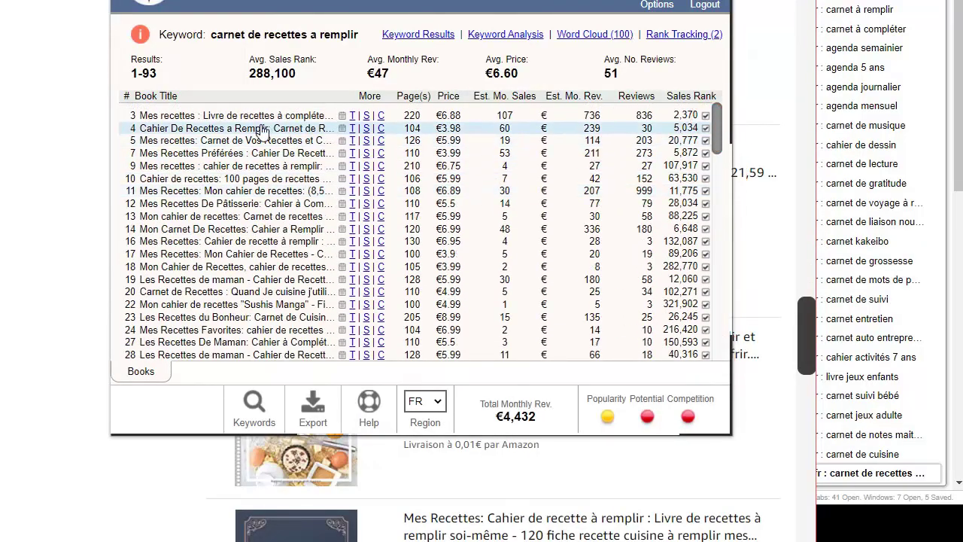
pyautogui.doubleClick(135, 73)
pyautogui.moveTo(211, 35); pyautogui.dragTo(351, 35)
pyautogui.moveTo(716, 130); pyautogui.dragTo(694, 151)
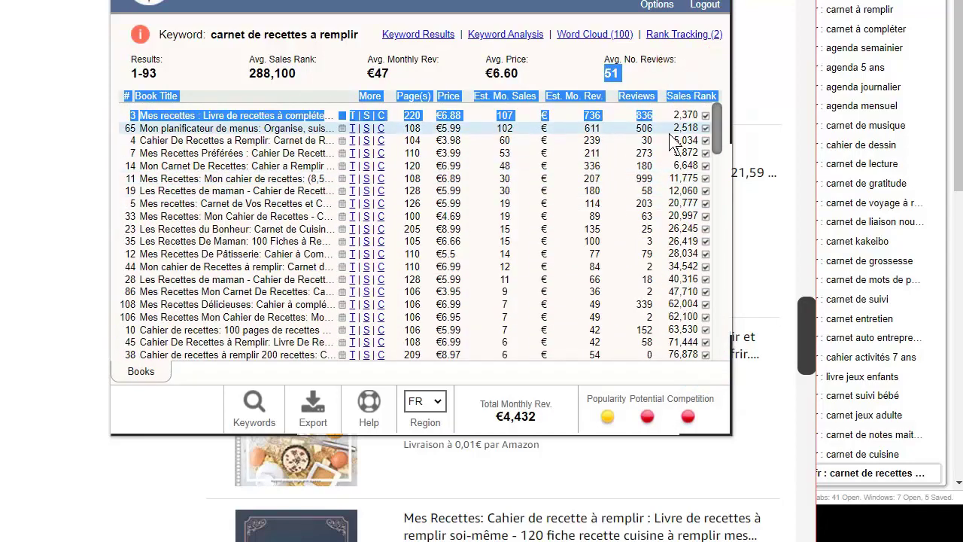
pyautogui.click(695, 153)
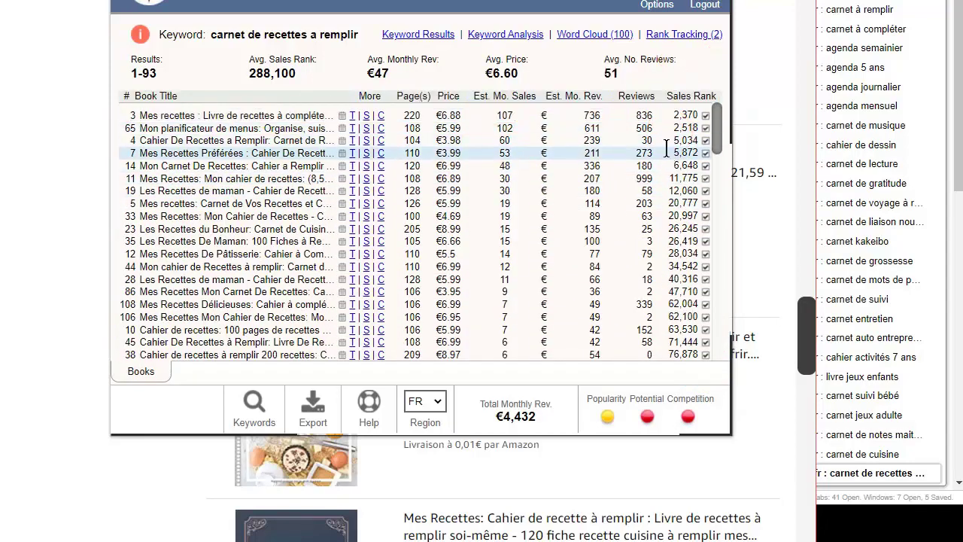
pyautogui.click(689, 99)
pyautogui.click(682, 193)
pyautogui.click(687, 98)
# Step: Examine the sales ranks of the best-ranked books for the keyword
pyautogui.moveTo(675, 118); pyautogui.dragTo(703, 331)
pyautogui.click(683, 268)
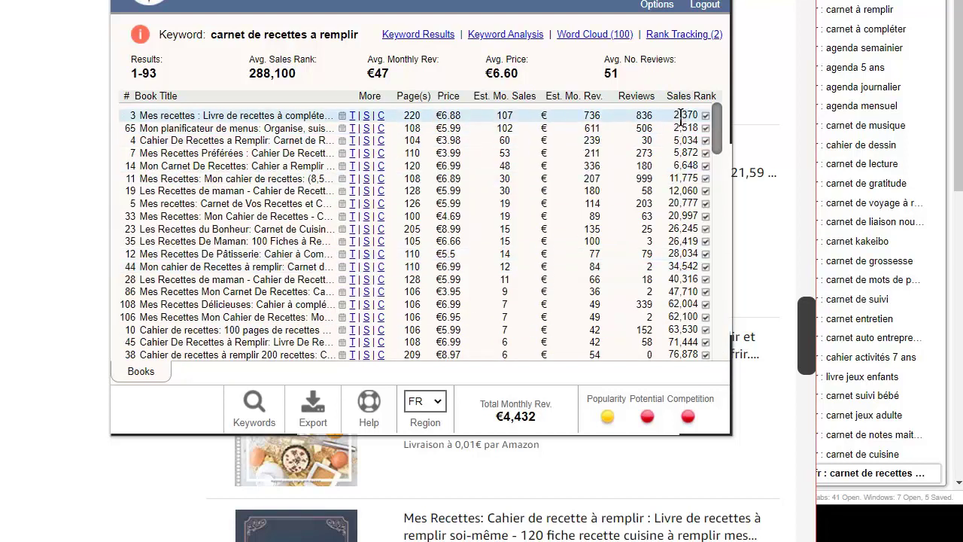
pyautogui.moveTo(247, 34); pyautogui.dragTo(412, 66)
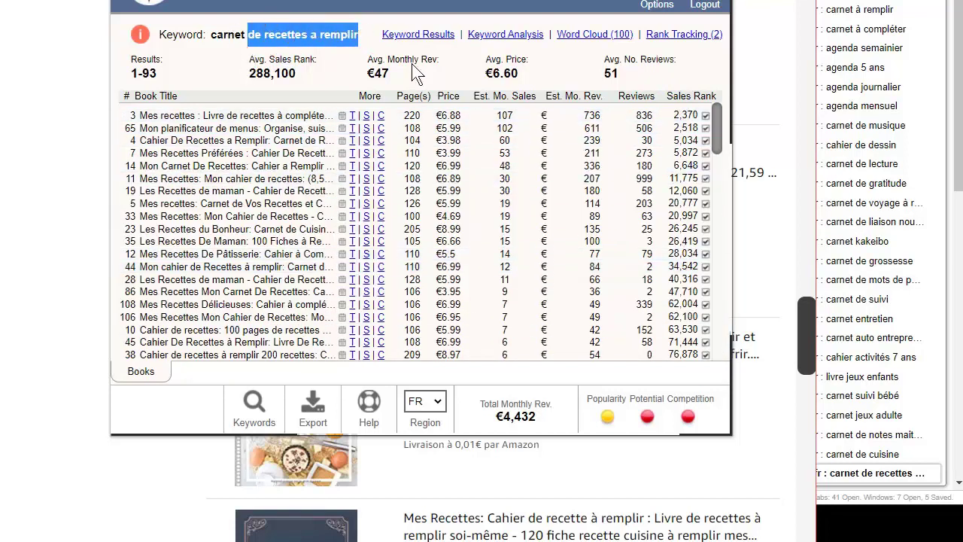
pyautogui.click(677, 128)
pyautogui.moveTo(674, 124); pyautogui.dragTo(691, 342)
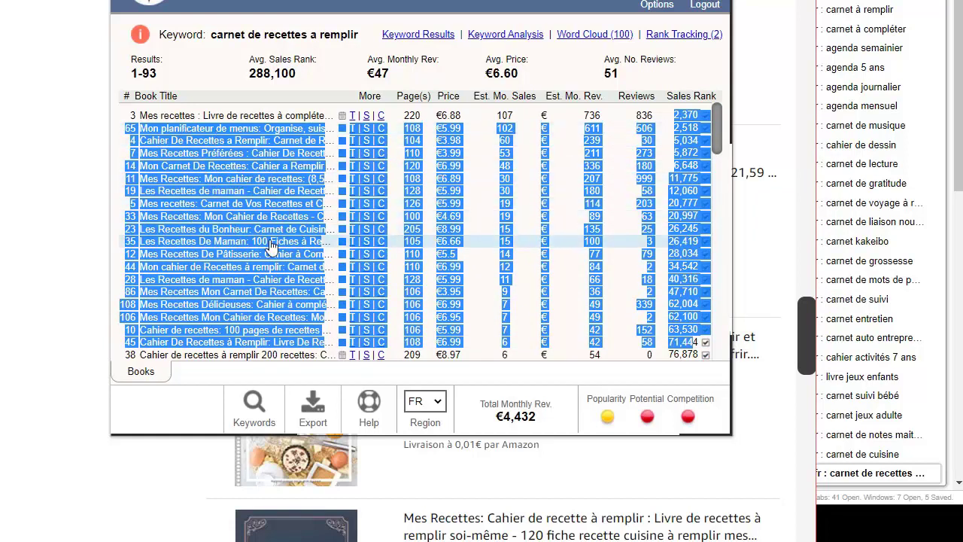
# Step: Examine the titles, sales ranks and estimated monthly sales of the books ranked from 88,225 to 152,879
pyautogui.scroll(-2, 265, 235)
pyautogui.scroll(-2, 263, 225)
pyautogui.scroll(2, 263, 225)
pyautogui.moveTo(129, 193); pyautogui.dragTo(307, 263)
pyautogui.moveTo(132, 141); pyautogui.dragTo(275, 339)
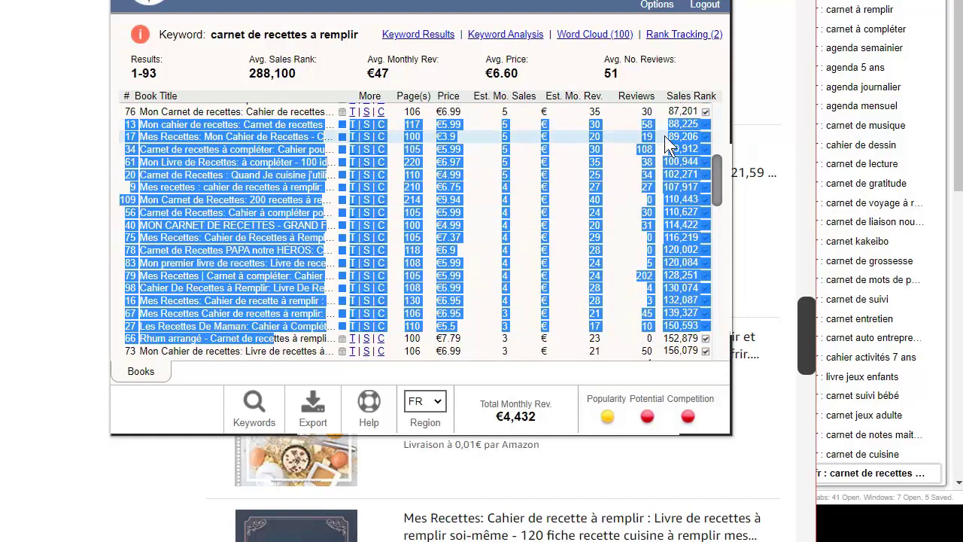
pyautogui.moveTo(667, 124); pyautogui.dragTo(705, 346)
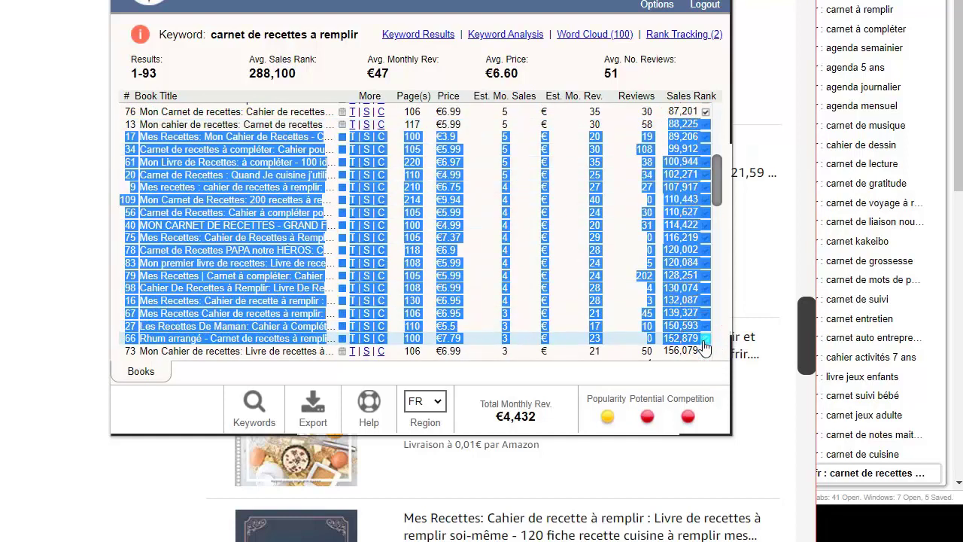
pyautogui.click(576, 251)
pyautogui.moveTo(499, 125); pyautogui.dragTo(615, 273)
pyautogui.click(536, 240)
pyautogui.click(516, 227)
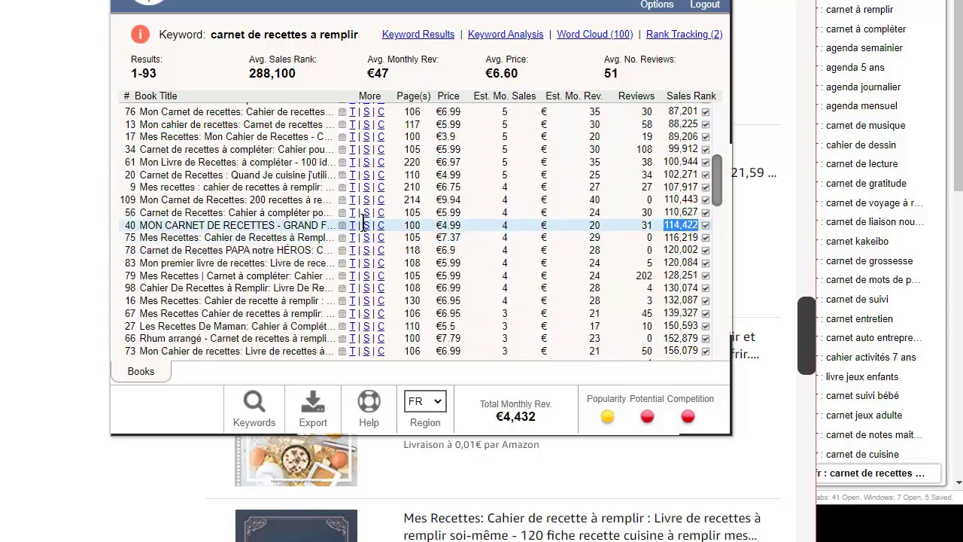
# Step: Examine the price, estimated sales and rank of "MON CARNET DE RECETTES - GRAND FORMAT", then return to the best-ranked books
pyautogui.moveTo(130, 225); pyautogui.dragTo(336, 225)
pyautogui.click(498, 227)
pyautogui.doubleClick(692, 225)
pyautogui.moveTo(438, 226); pyautogui.dragTo(533, 253)
pyautogui.click(533, 243)
pyautogui.scroll(1, 526, 249)
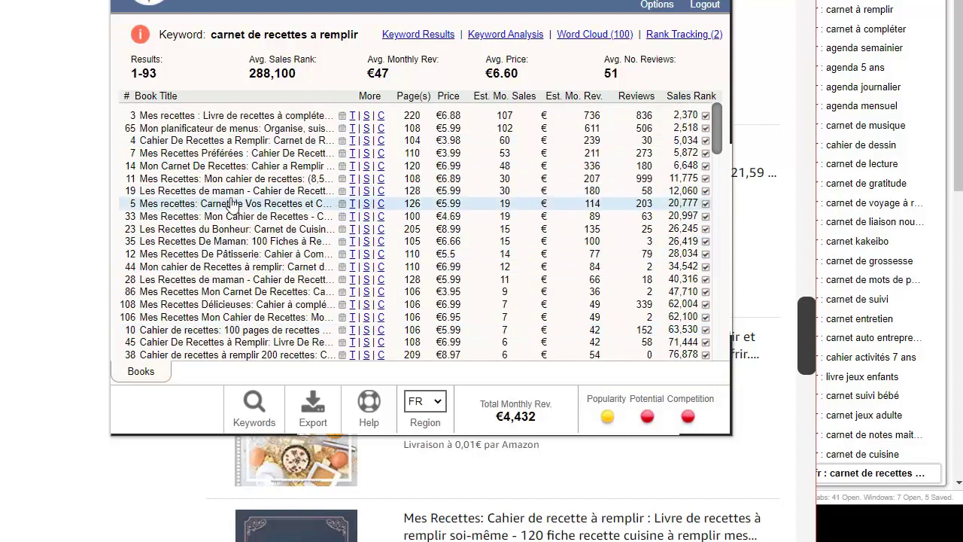
pyautogui.click(355, 34)
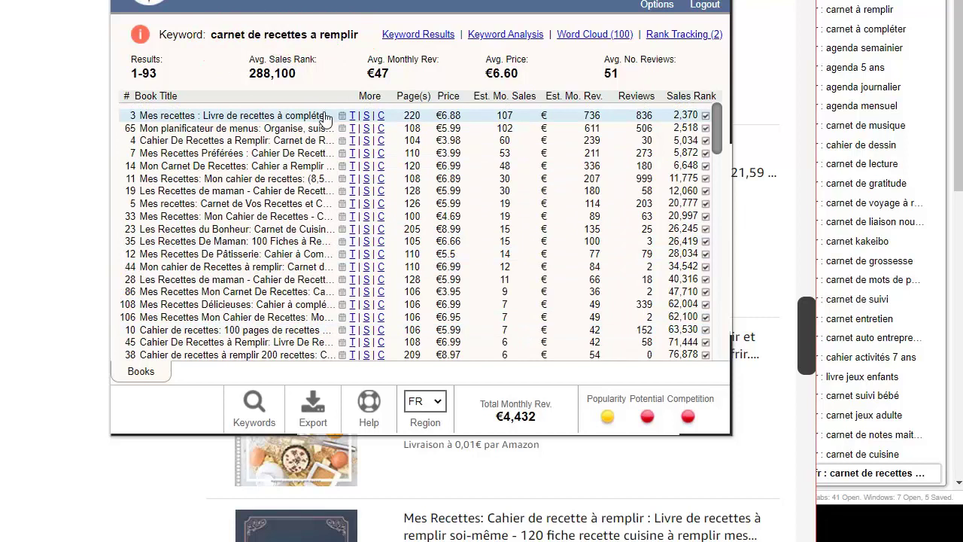
# Step: Examine the estimated monthly sales of the best-ranked books, down to "Les Recettes de maman" at rank 40,316
pyautogui.scroll(-1, 271, 218)
pyautogui.scroll(-1, 265, 330)
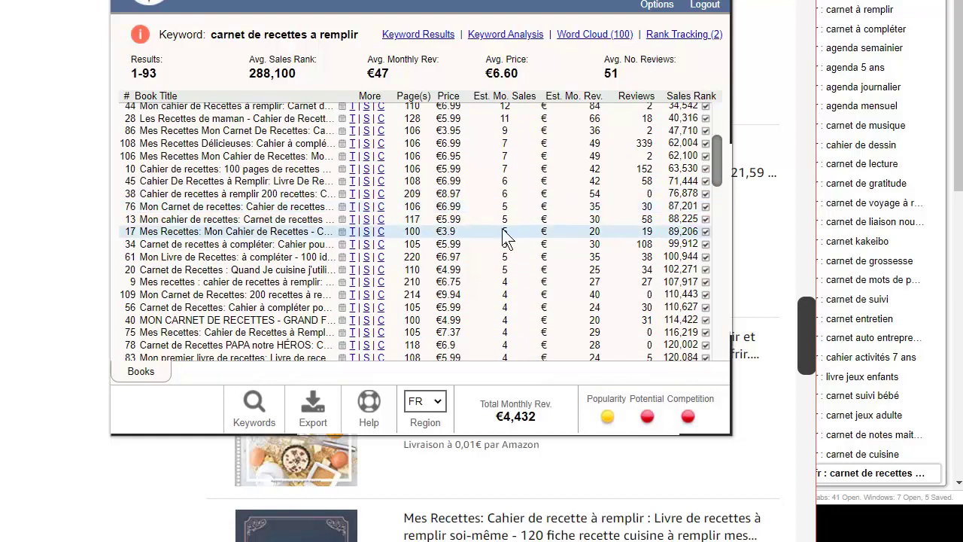
pyautogui.scroll(2, 591, 268)
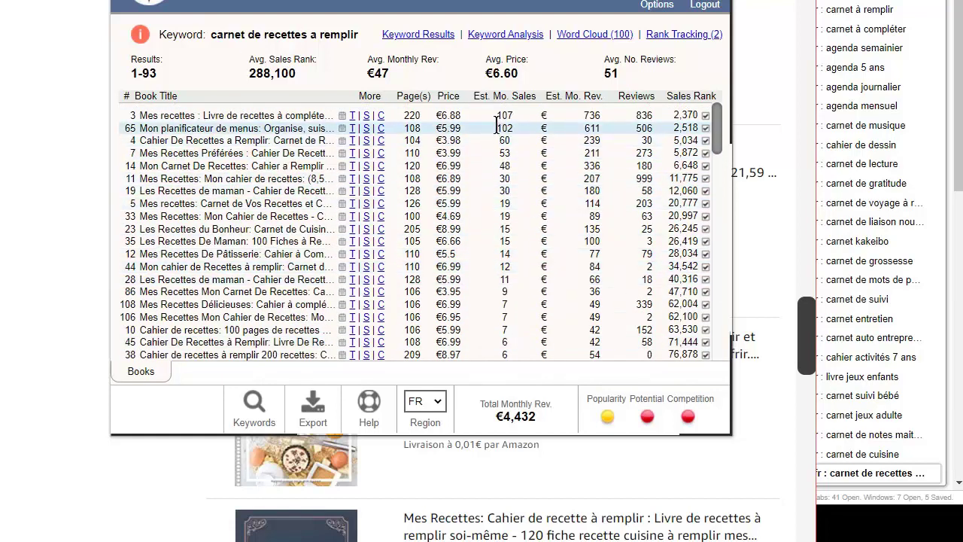
pyautogui.moveTo(502, 115); pyautogui.dragTo(504, 143)
pyautogui.doubleClick(504, 152)
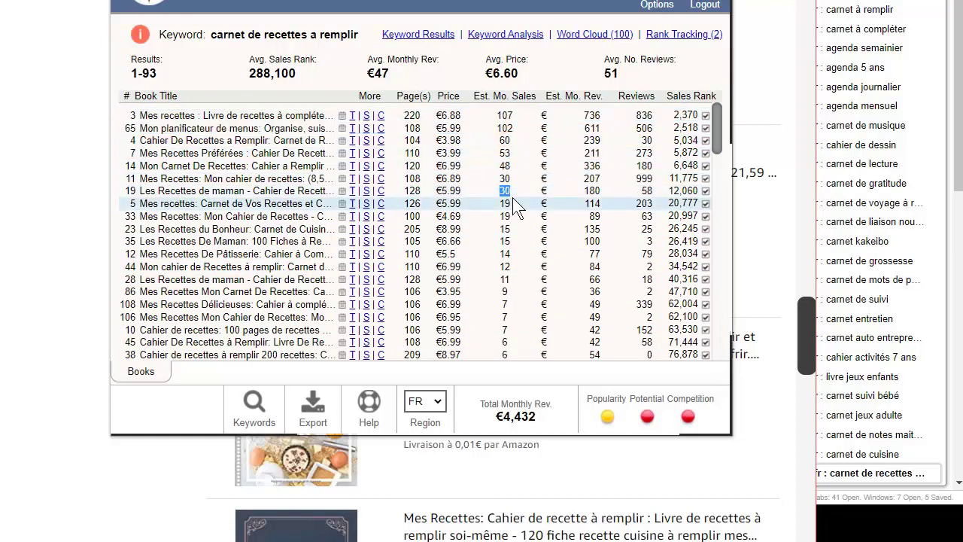
pyautogui.moveTo(505, 293); pyautogui.dragTo(503, 271)
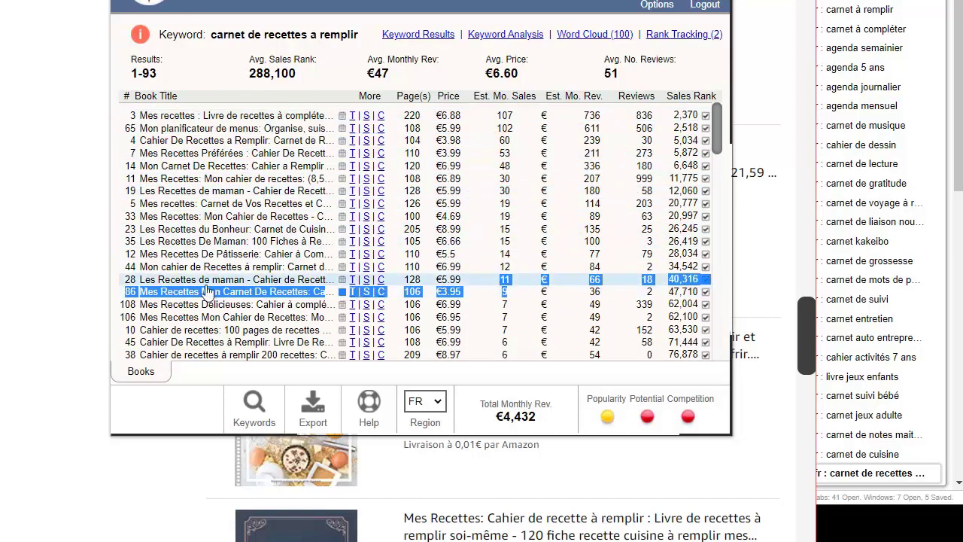
pyautogui.moveTo(129, 278); pyautogui.dragTo(376, 280)
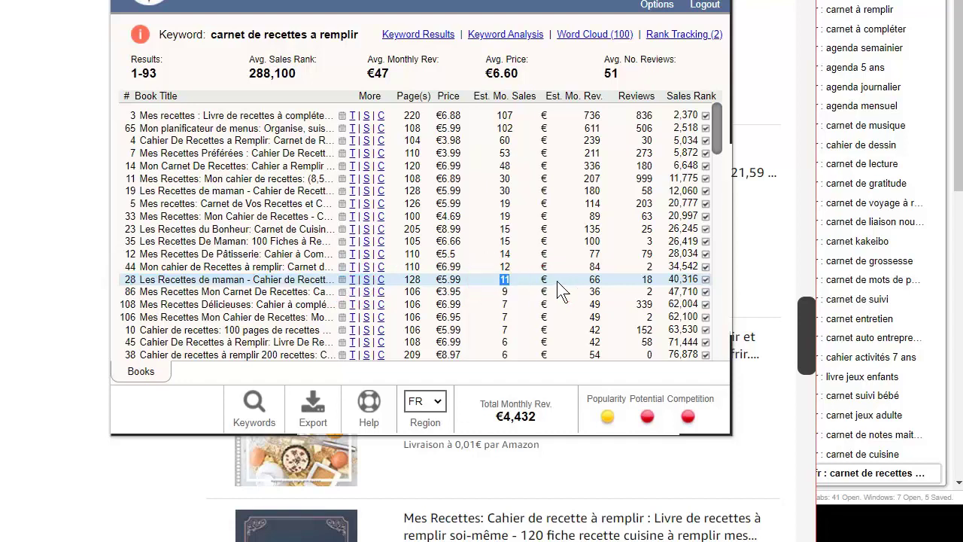
pyautogui.moveTo(514, 204); pyautogui.dragTo(493, 212)
pyautogui.doubleClick(495, 152)
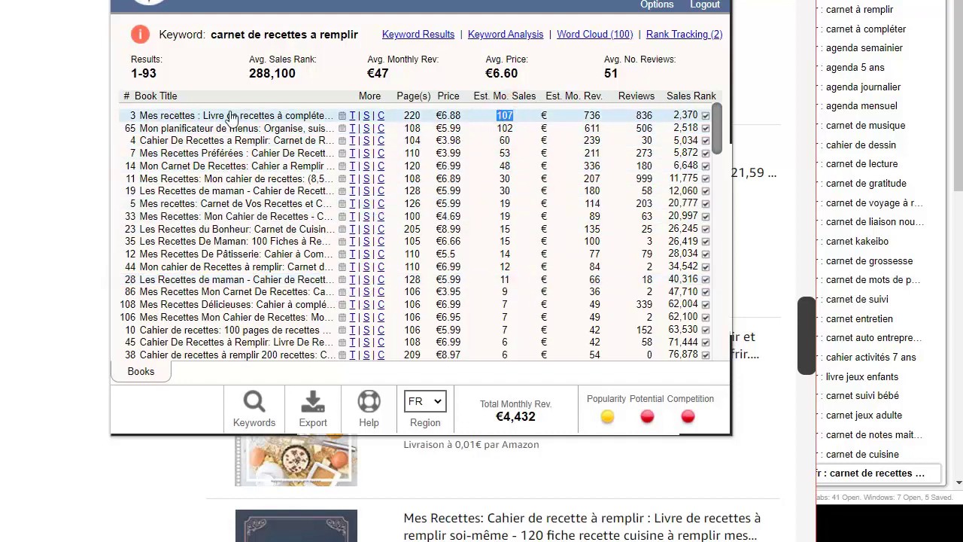
# Step: Compare the sales ranks and estimated monthly sales of the best-ranked books with those of the books lower in the ranking
pyautogui.moveTo(669, 178); pyautogui.dragTo(681, 192)
pyautogui.moveTo(674, 228); pyautogui.dragTo(711, 229)
pyautogui.moveTo(672, 266); pyautogui.dragTo(697, 267)
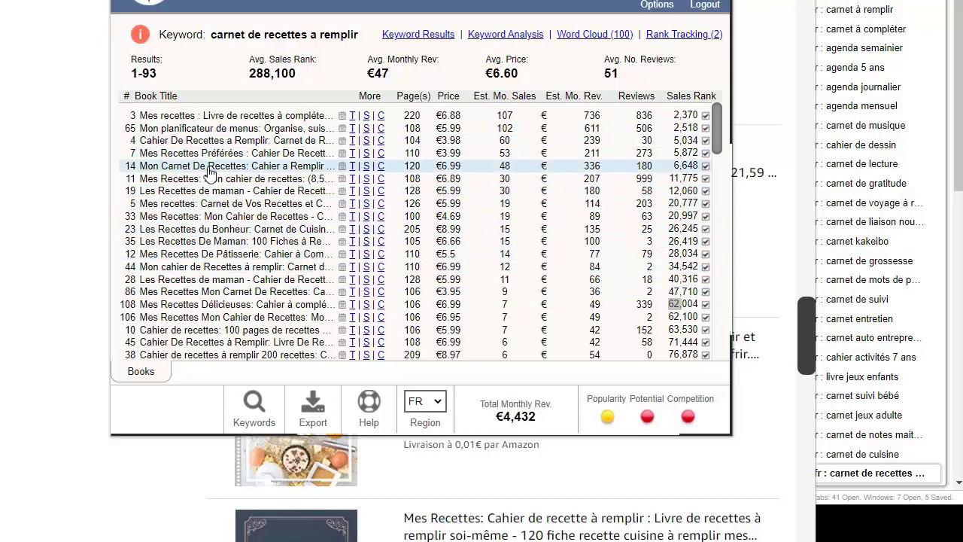
pyautogui.scroll(-5, 218, 252)
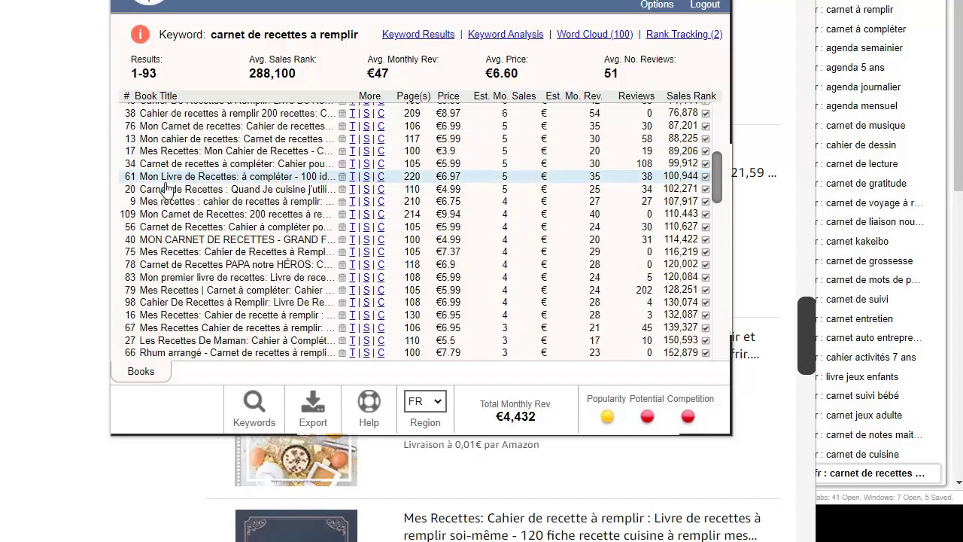
pyautogui.scroll(-3, 211, 150)
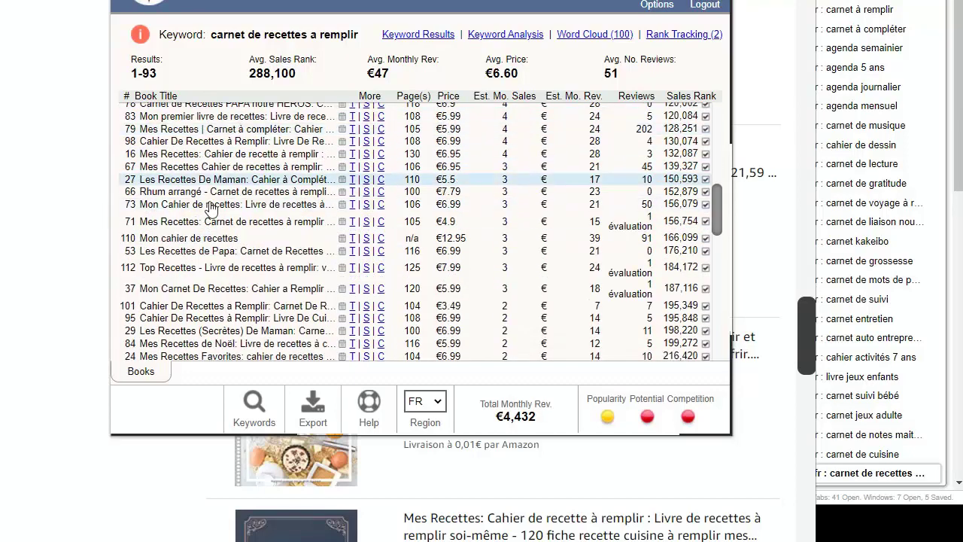
pyautogui.scroll(-5, 211, 210)
pyautogui.scroll(12, 482, 240)
pyautogui.doubleClick(504, 216)
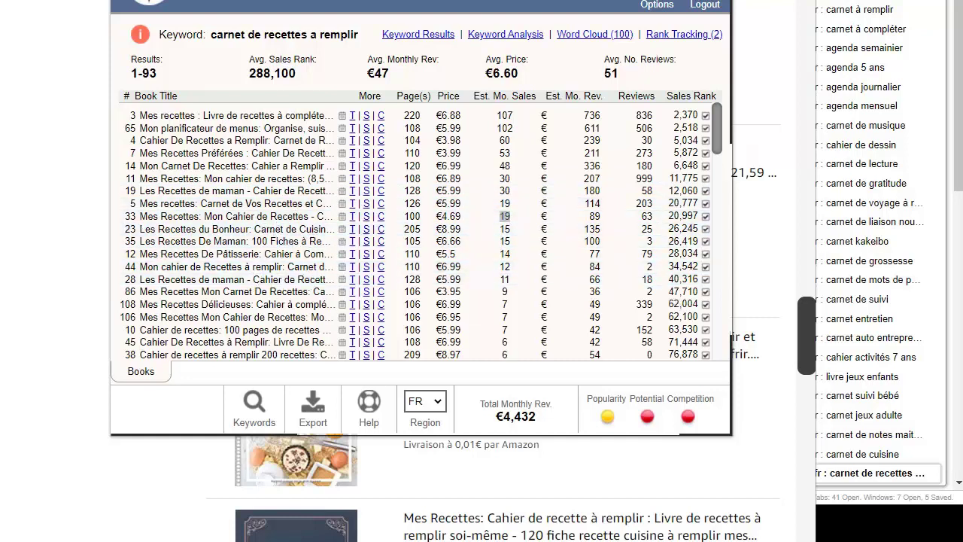
# Step: Survey the book titles for the keyword down to sales rank 283,897, then return to the best-ranked books
pyautogui.scroll(-6, 286, 252)
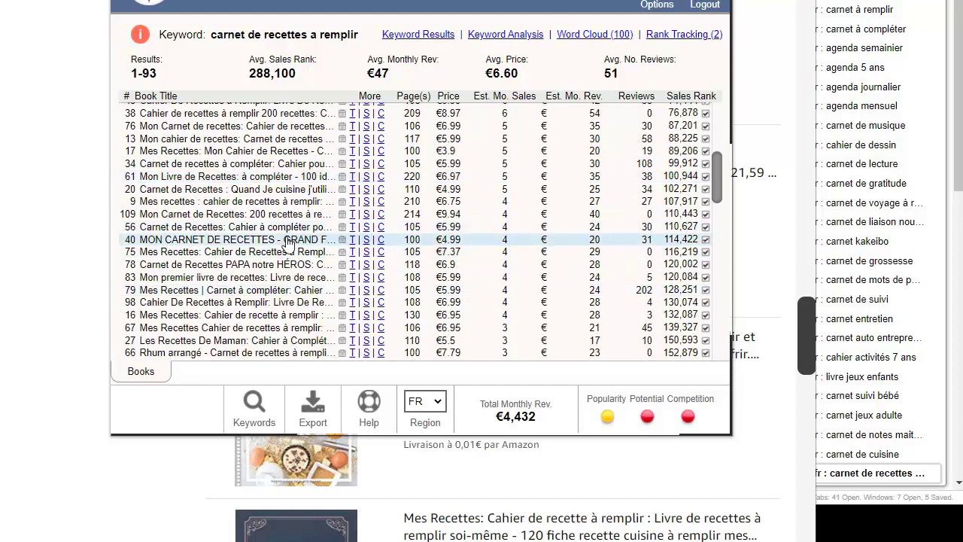
pyautogui.scroll(-7, 341, 259)
pyautogui.scroll(15, 342, 239)
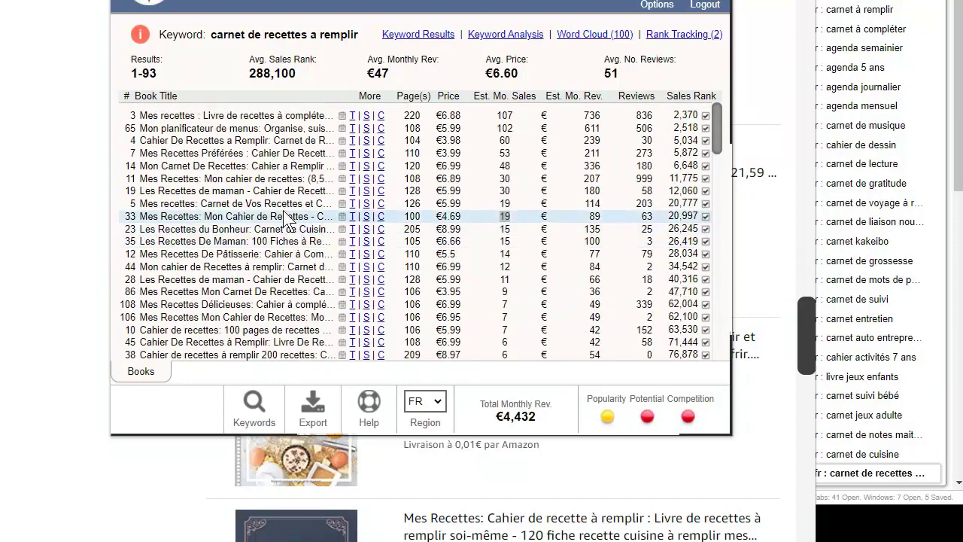
pyautogui.scroll(-4, 286, 217)
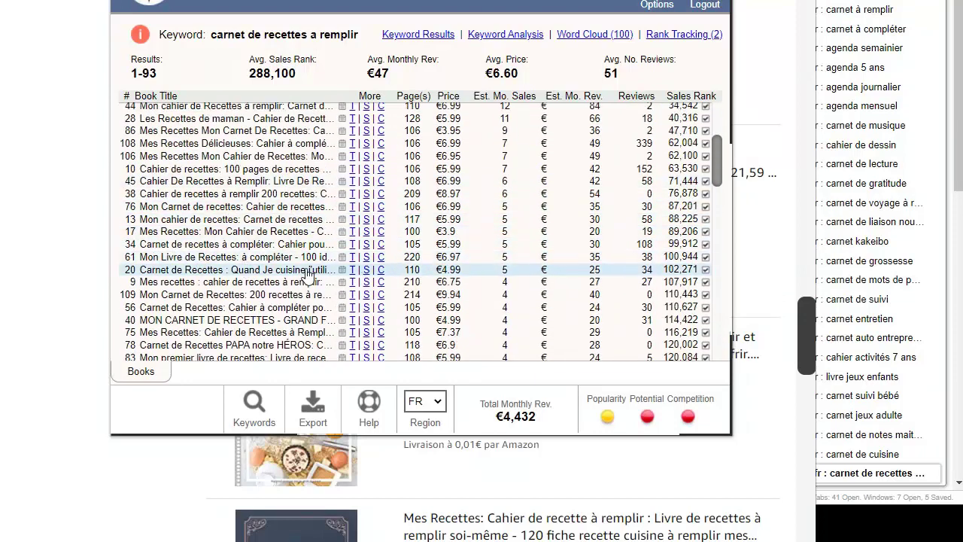
pyautogui.scroll(4, 309, 277)
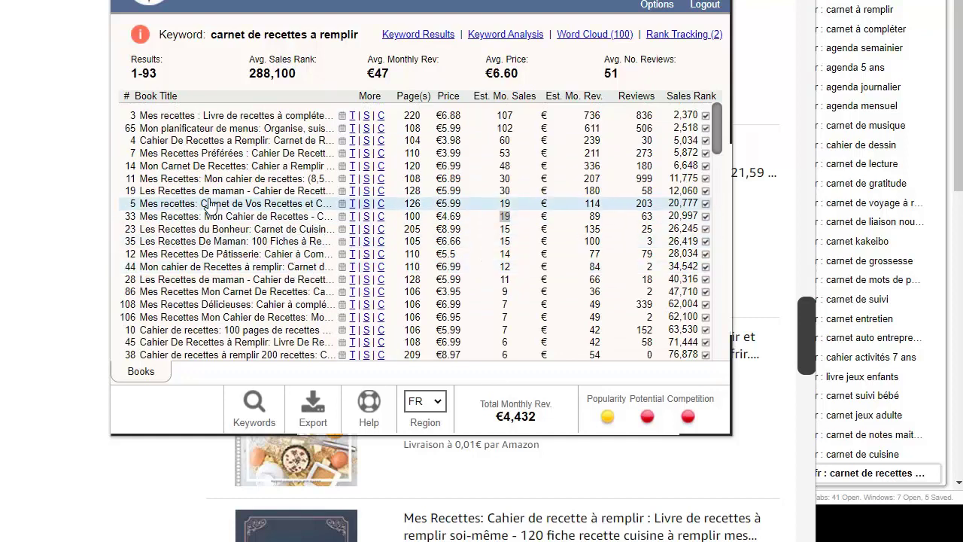
pyautogui.scroll(-4, 243, 278)
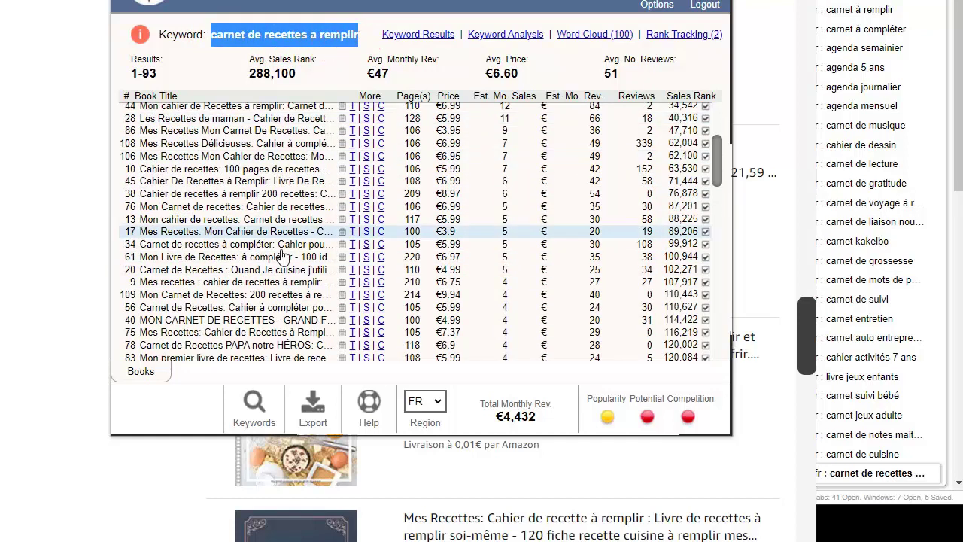
pyautogui.scroll(-4, 283, 259)
pyautogui.scroll(-4, 263, 259)
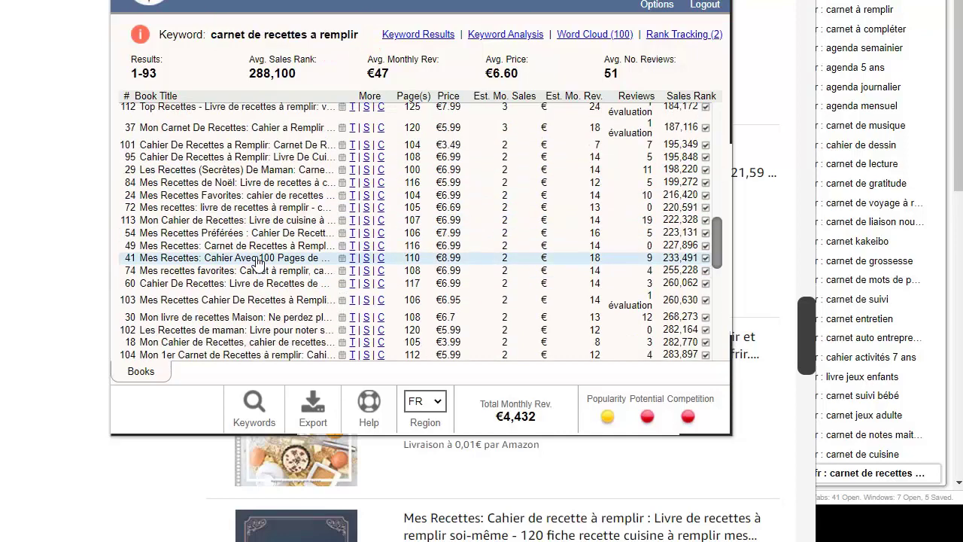
pyautogui.scroll(10, 258, 263)
# Step: Examine the titles and estimated monthly sales of the books ranked from 76,878 to 255,228, then return to the best-ranked books
pyautogui.scroll(-4, 225, 256)
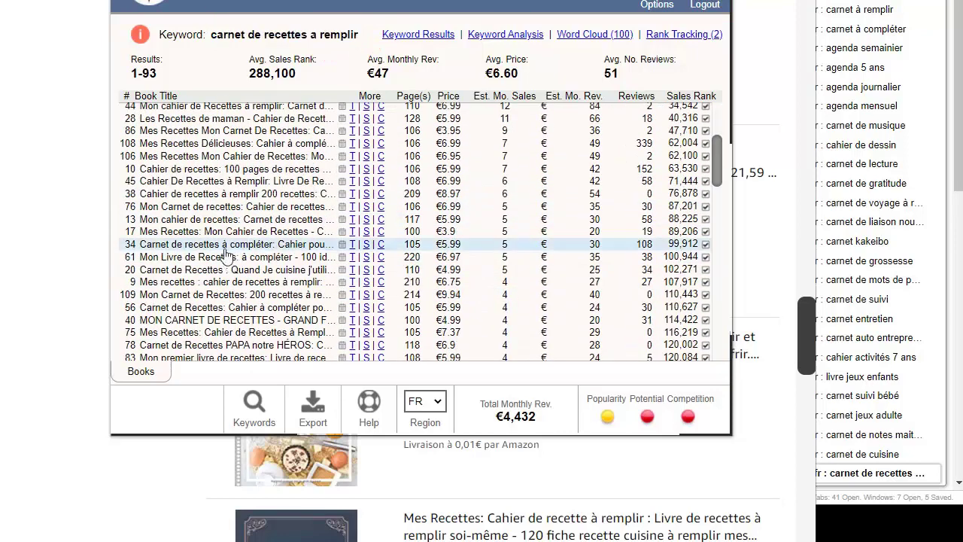
pyautogui.scroll(-2, 242, 259)
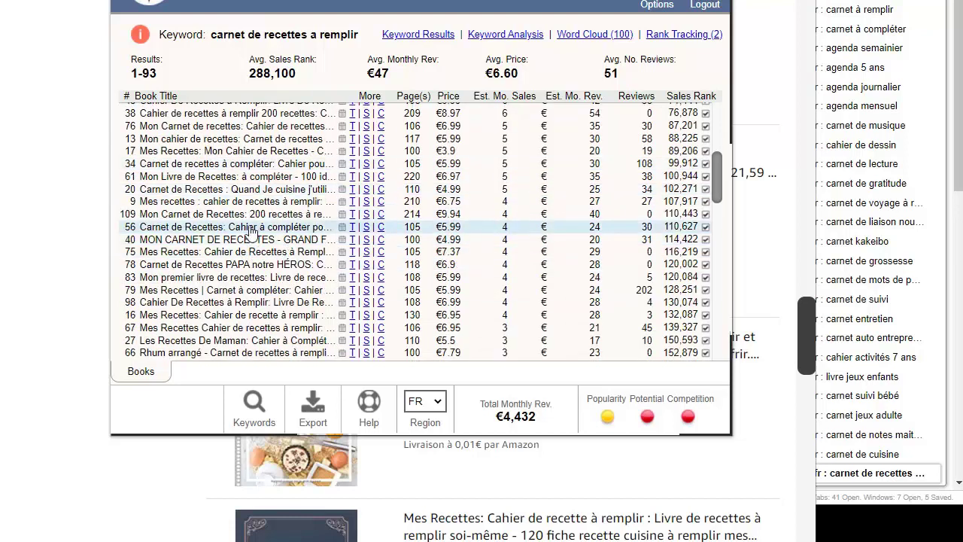
pyautogui.scroll(-2, 327, 219)
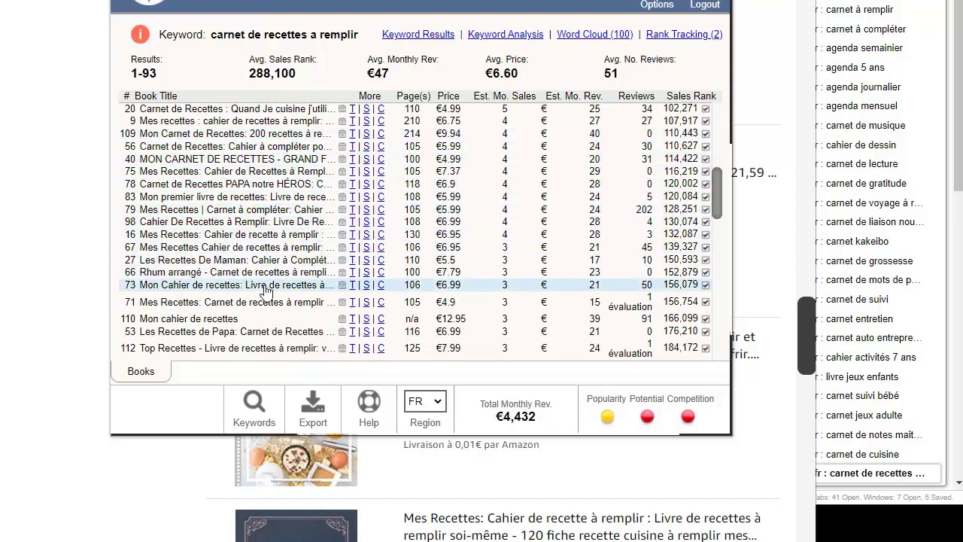
pyautogui.scroll(-4, 249, 244)
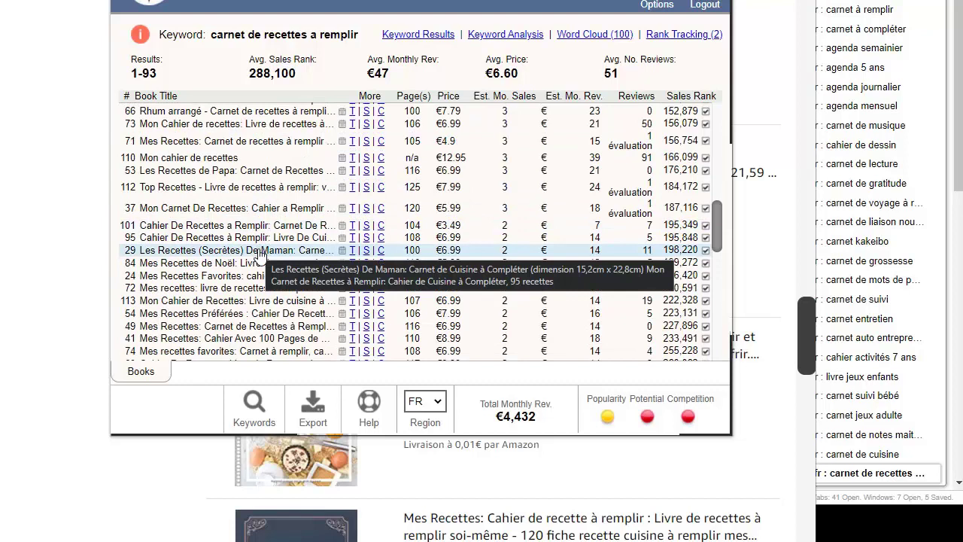
pyautogui.scroll(-2, 241, 241)
pyautogui.scroll(15, 207, 218)
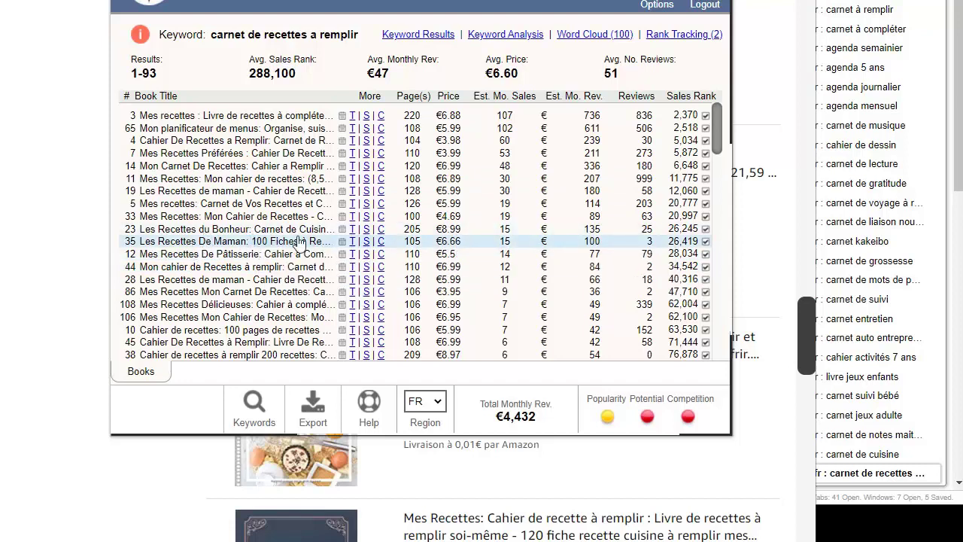
# Step: Examine the sales rank and estimated monthly sales of "Mes Recettes Délicieuses" against the books ranked above and below it
pyautogui.scroll(-2, 225, 239)
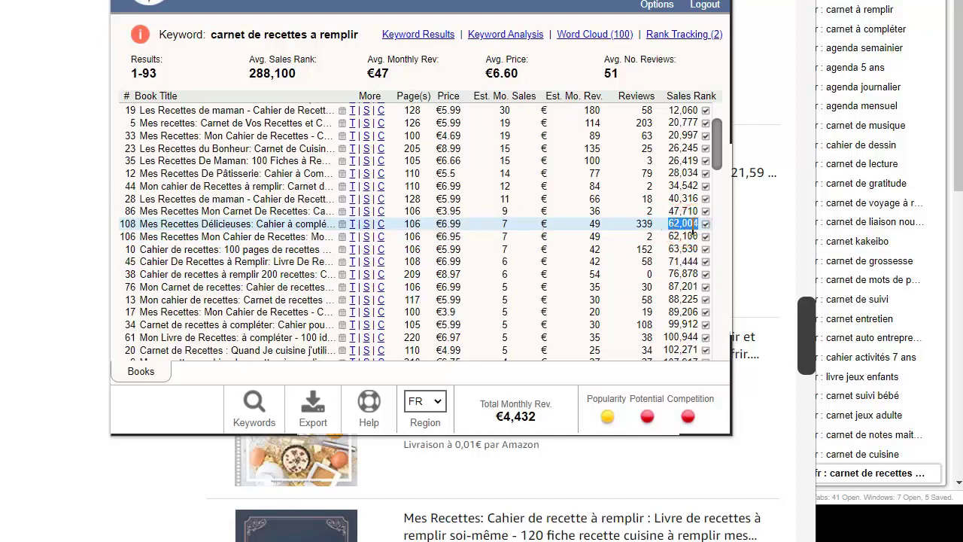
pyautogui.doubleClick(505, 224)
pyautogui.scroll(2, 572, 226)
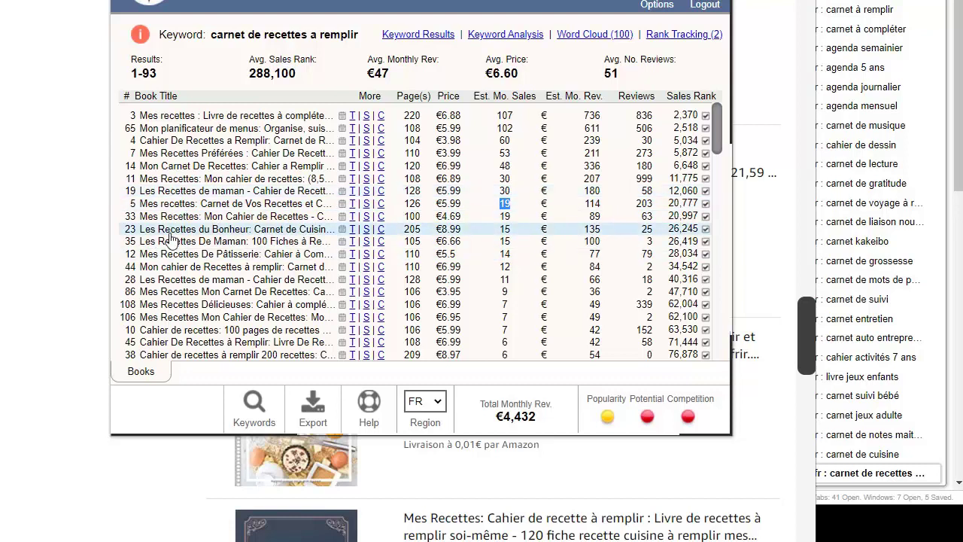
pyautogui.scroll(-2, 233, 228)
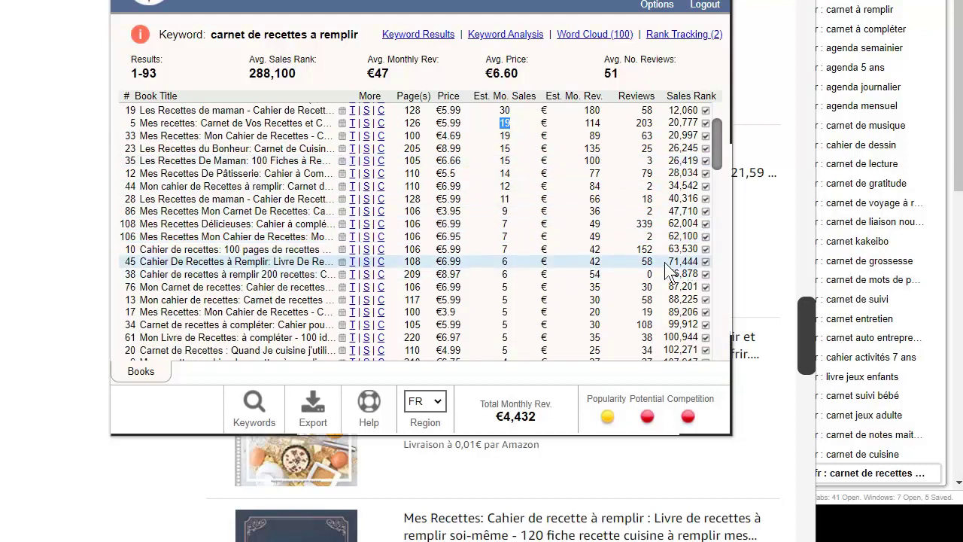
pyautogui.scroll(-2, 467, 196)
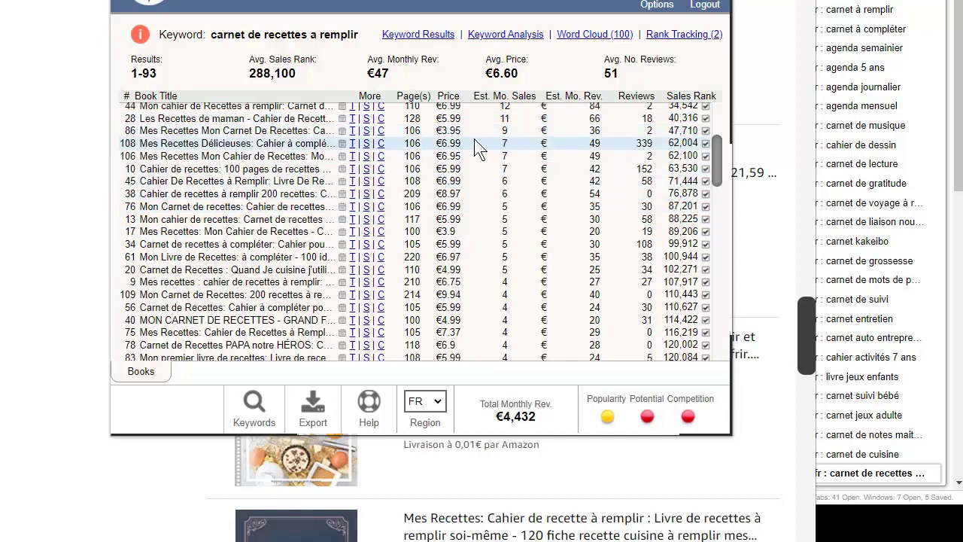
pyautogui.scroll(4, 481, 151)
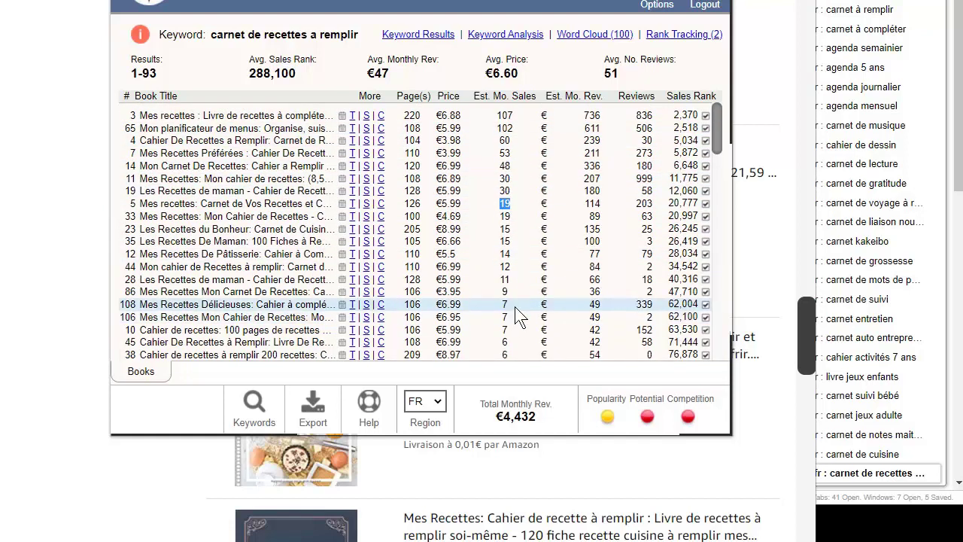
pyautogui.scroll(-2, 341, 276)
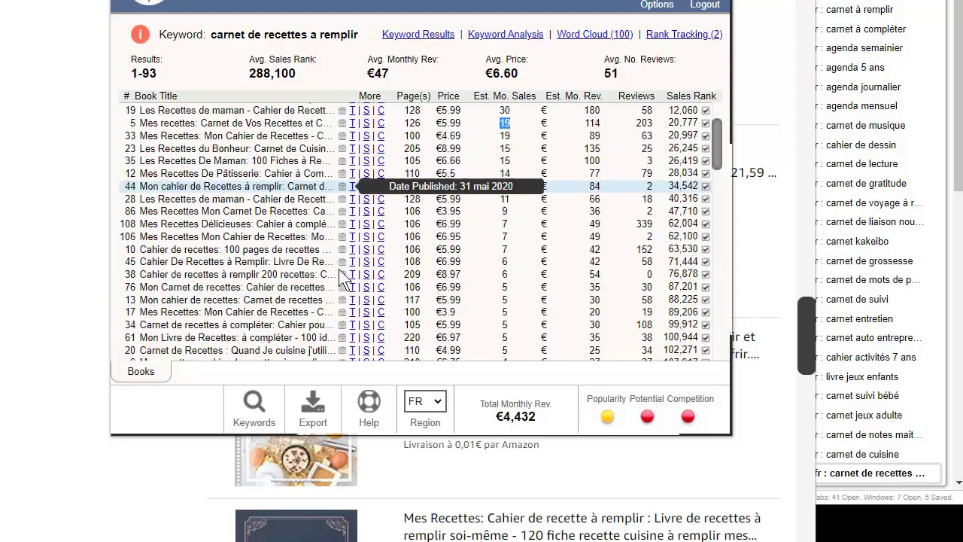
pyautogui.scroll(-2, 271, 274)
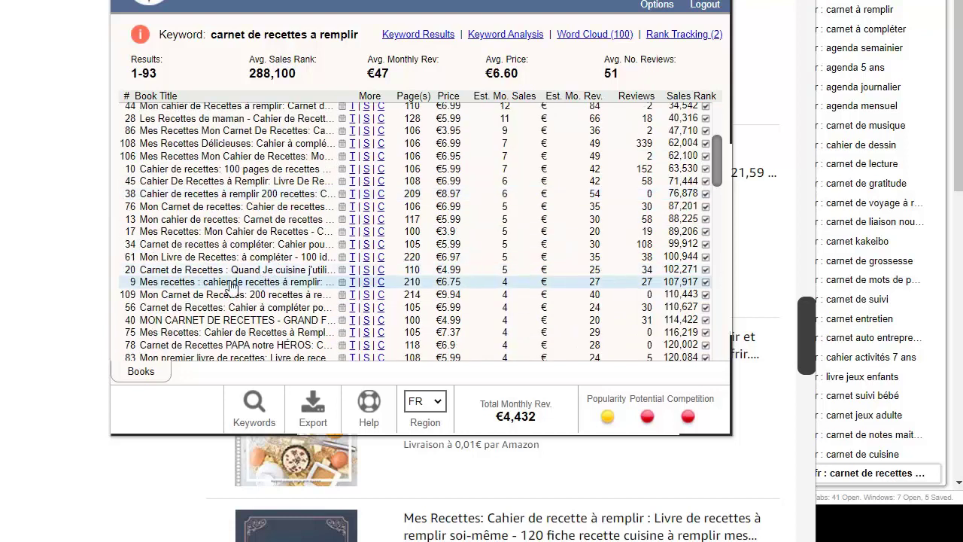
pyautogui.scroll(-8, 231, 287)
pyautogui.scroll(15, 200, 145)
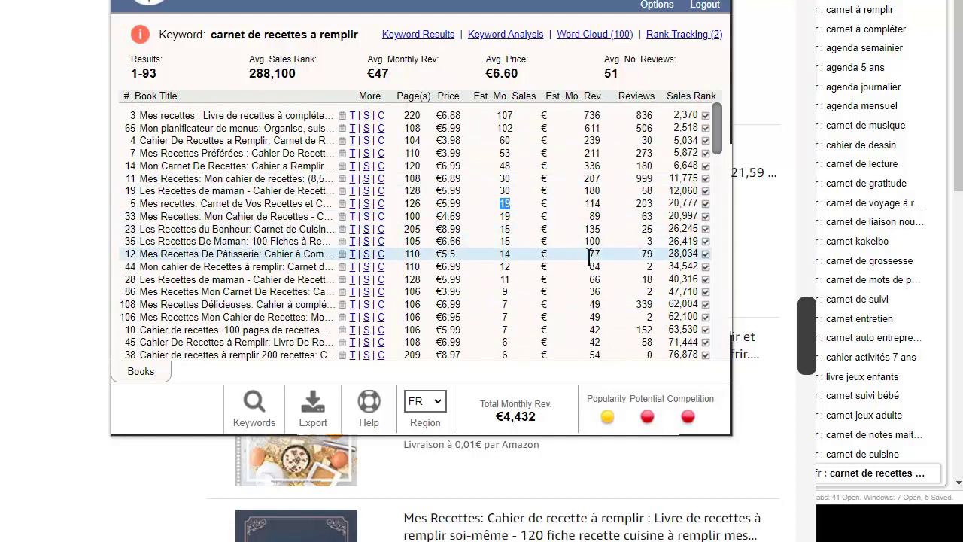
# Step: Examine the estimated monthly sales of "Cahier de recettes à remplir 200 recettes" and the books ranked below it, then return to the best-ranked books
pyautogui.click(680, 302)
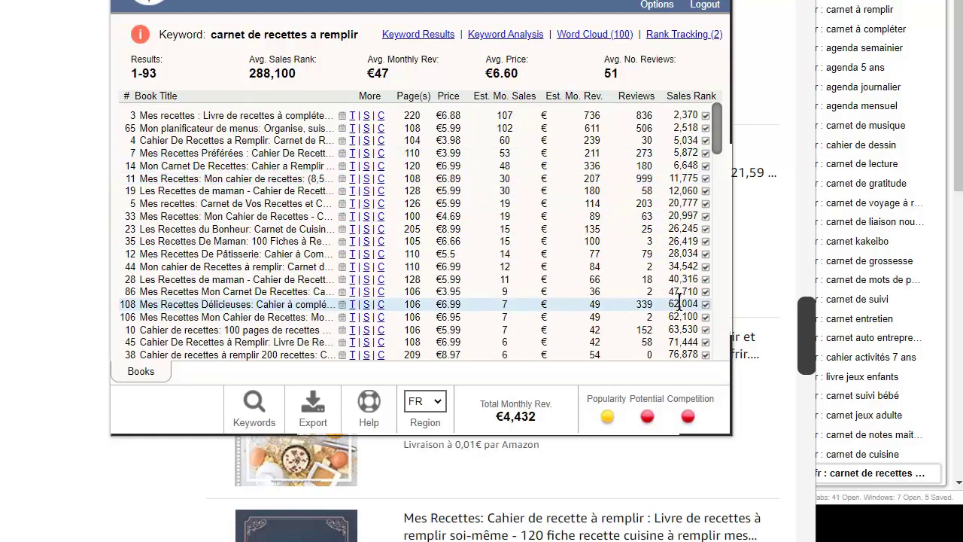
pyautogui.scroll(-2, 228, 275)
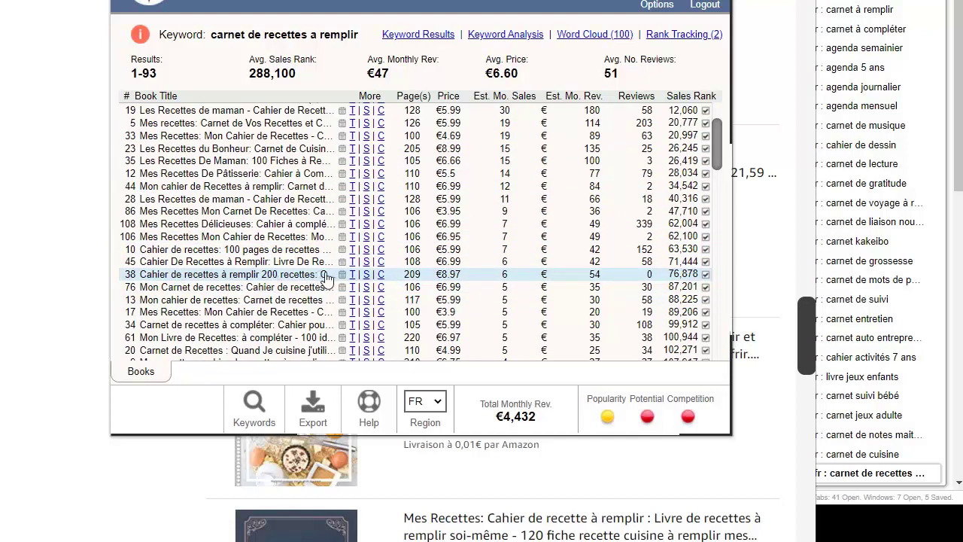
pyautogui.doubleClick(522, 276)
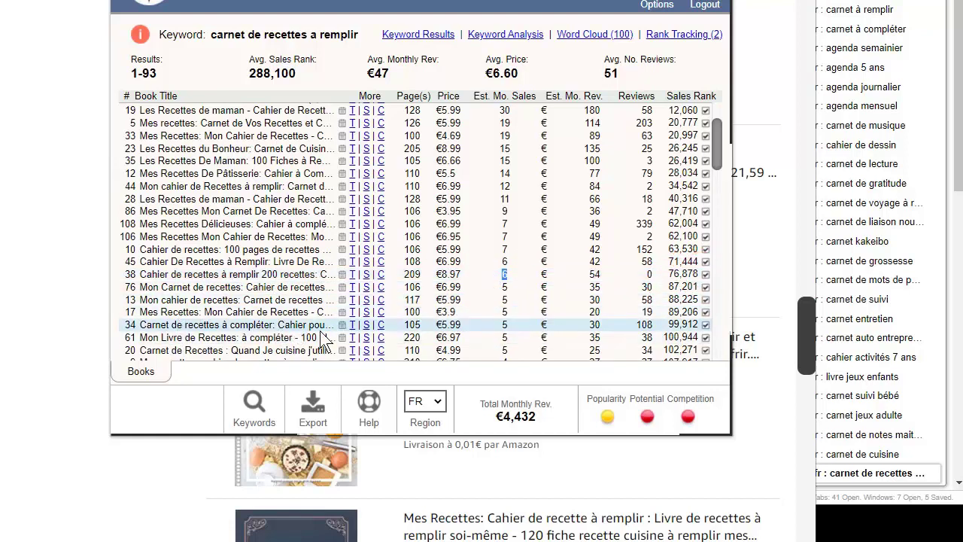
pyautogui.scroll(-2, 322, 339)
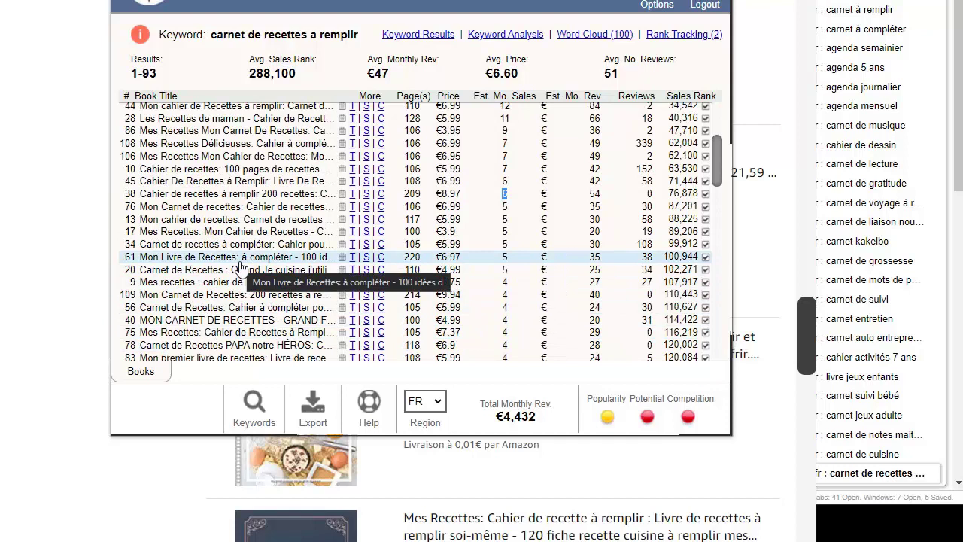
pyautogui.scroll(-2, 279, 237)
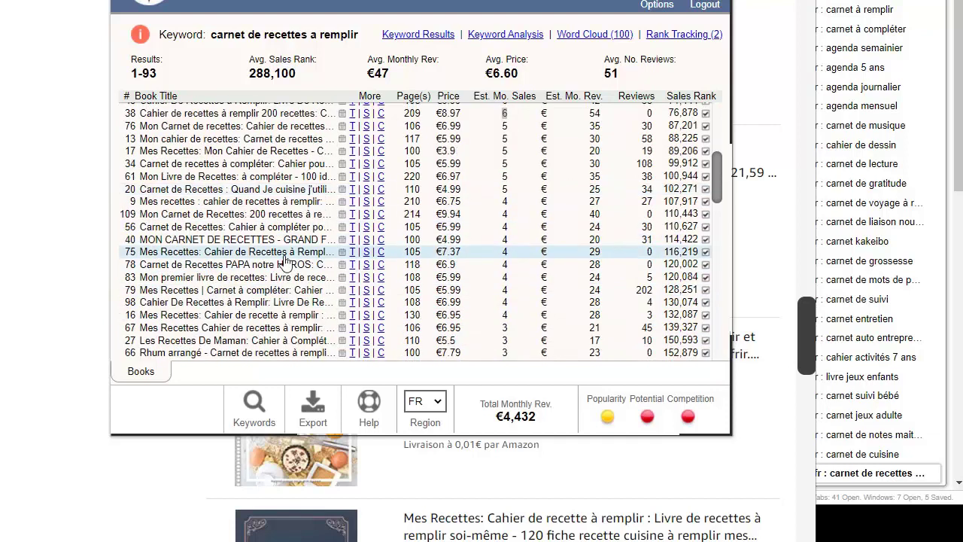
pyautogui.scroll(6, 273, 208)
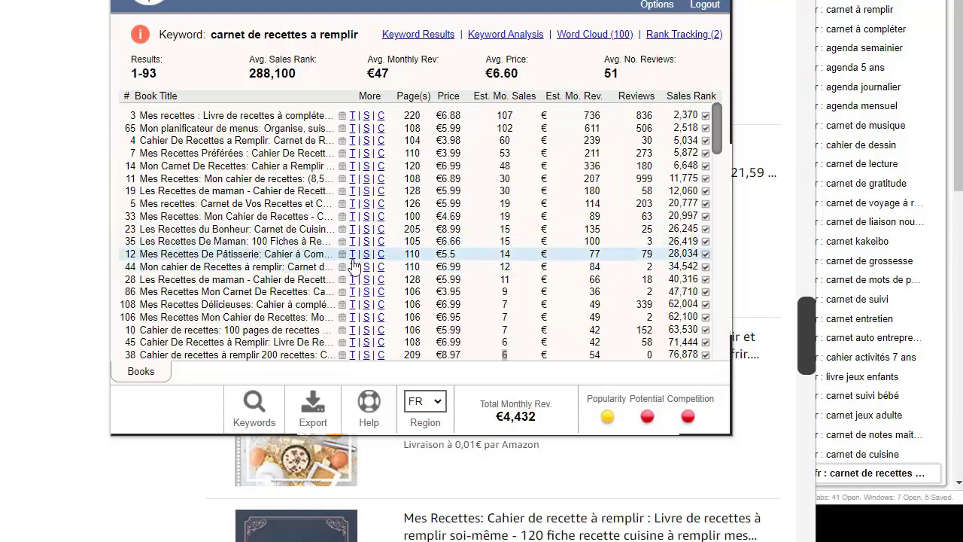
# Step: Survey the book titles and estimated monthly sales down to sales rank 283,897, then return to the best-ranked books
pyautogui.scroll(-1, 268, 292)
pyautogui.scroll(-3, 269, 292)
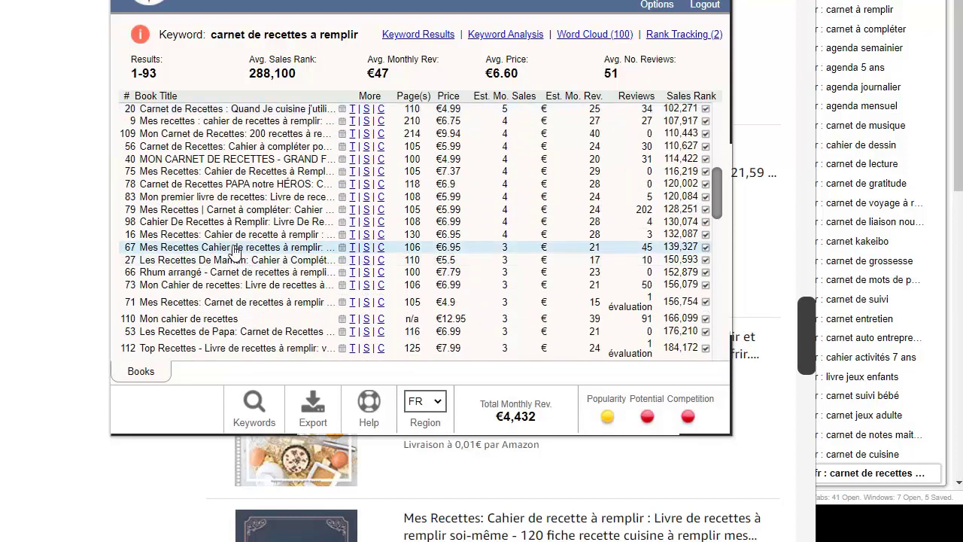
pyautogui.scroll(5, 241, 225)
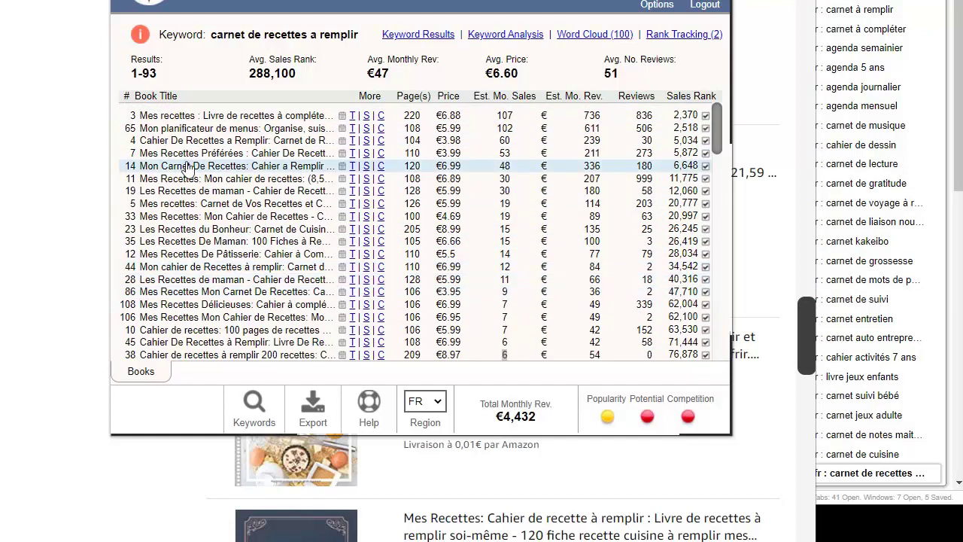
pyautogui.scroll(-2, 214, 226)
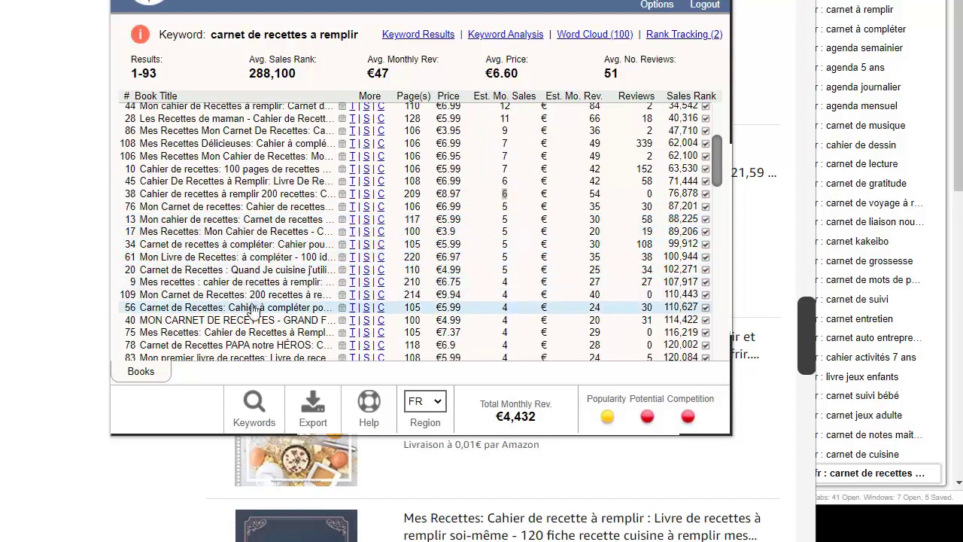
pyautogui.scroll(-1, 243, 330)
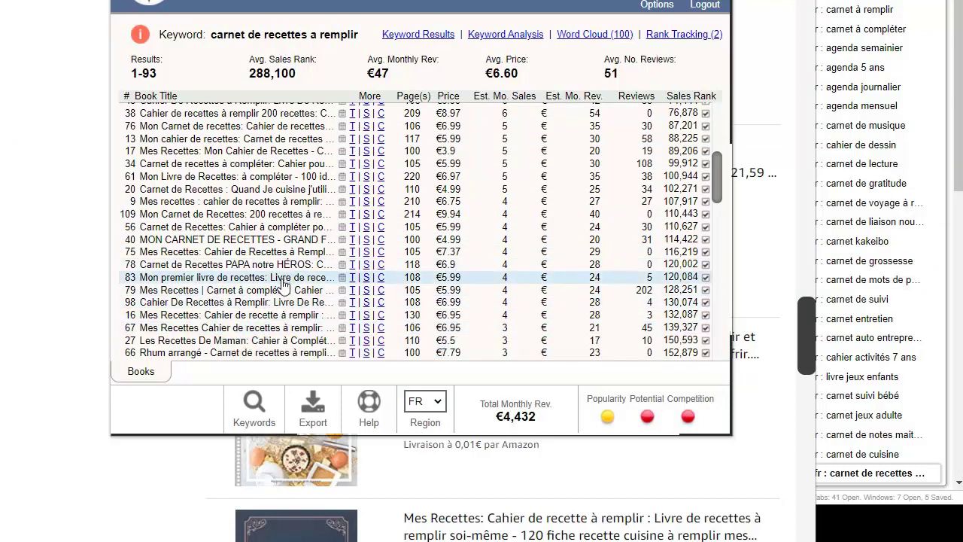
pyautogui.scroll(-3, 261, 229)
pyautogui.scroll(-1, 261, 229)
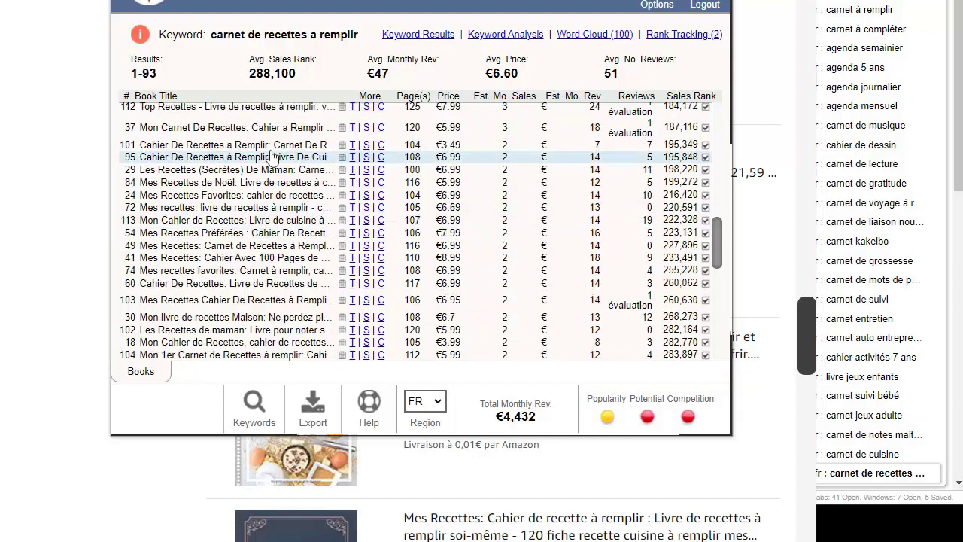
pyautogui.scroll(3, 301, 215)
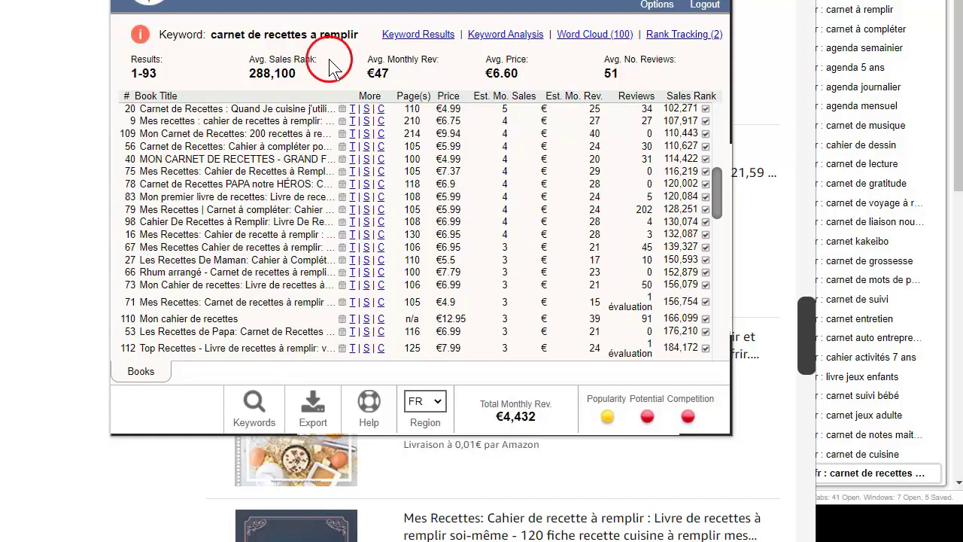
pyautogui.scroll(-2, 456, 218)
pyautogui.scroll(8, 354, 224)
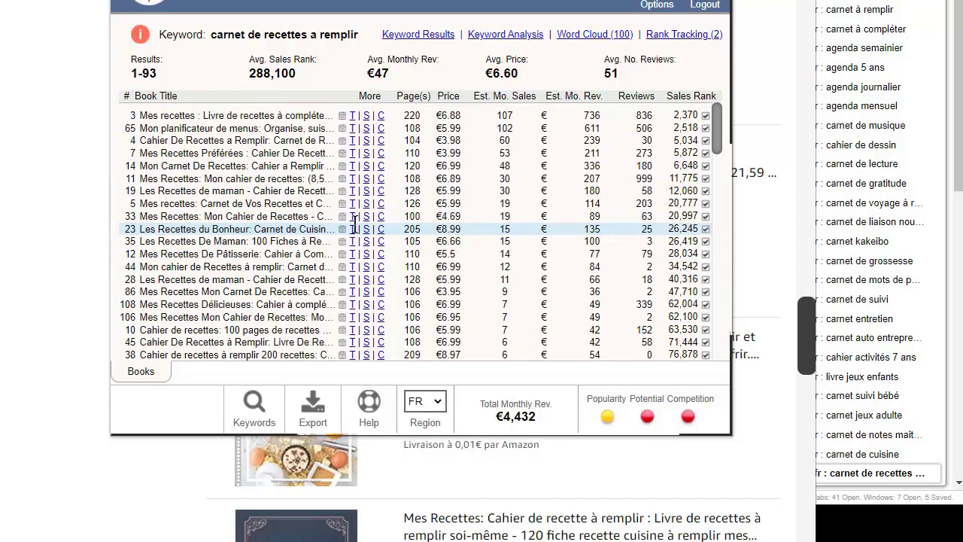
# Step: Examine the titles of the mid-ranked books down to sales rank 184,172, then return to the start of the list
pyautogui.scroll(-2, 369, 249)
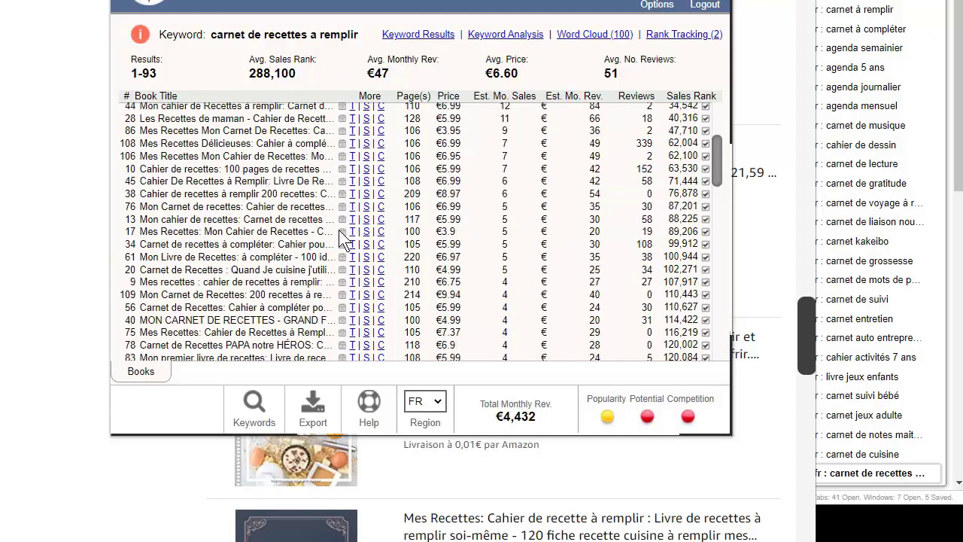
pyautogui.scroll(-1, 338, 234)
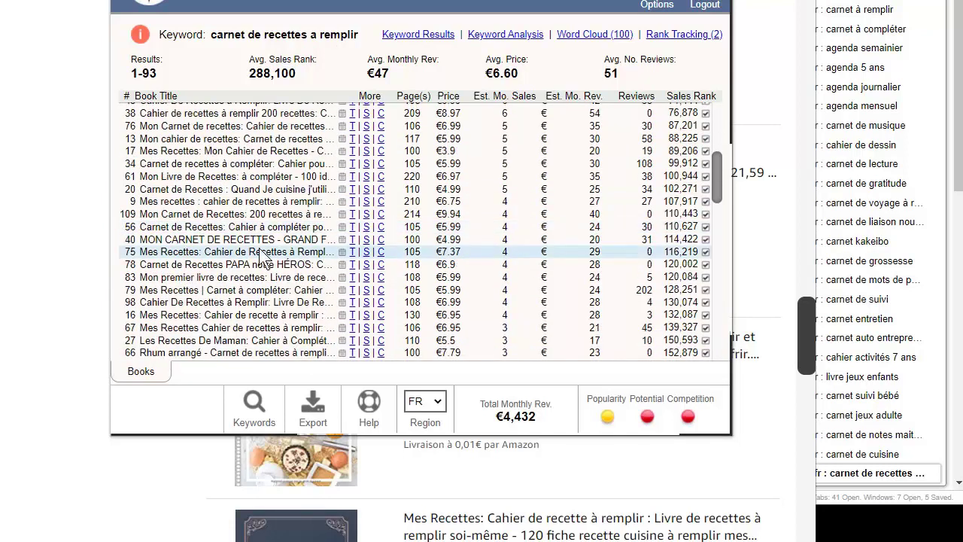
pyautogui.scroll(-1, 256, 207)
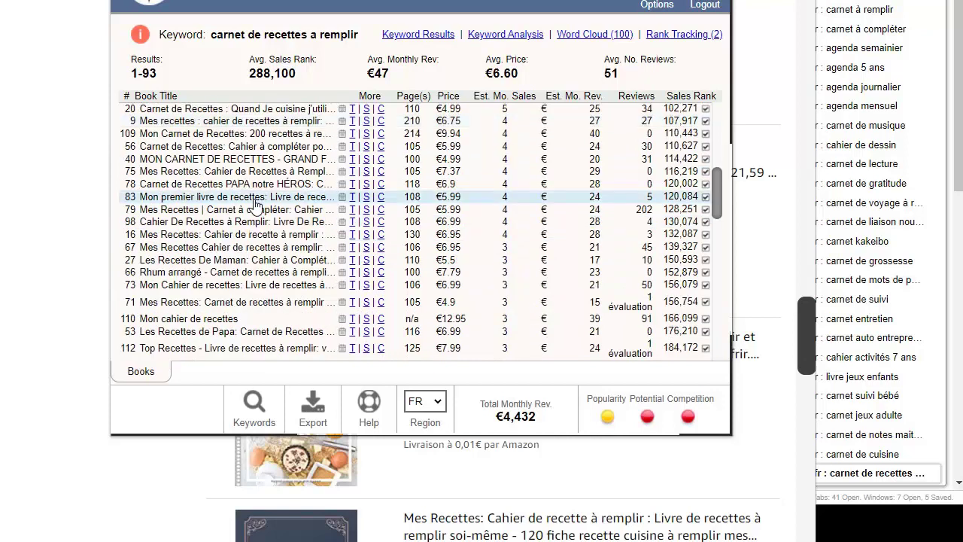
pyautogui.scroll(4, 662, 245)
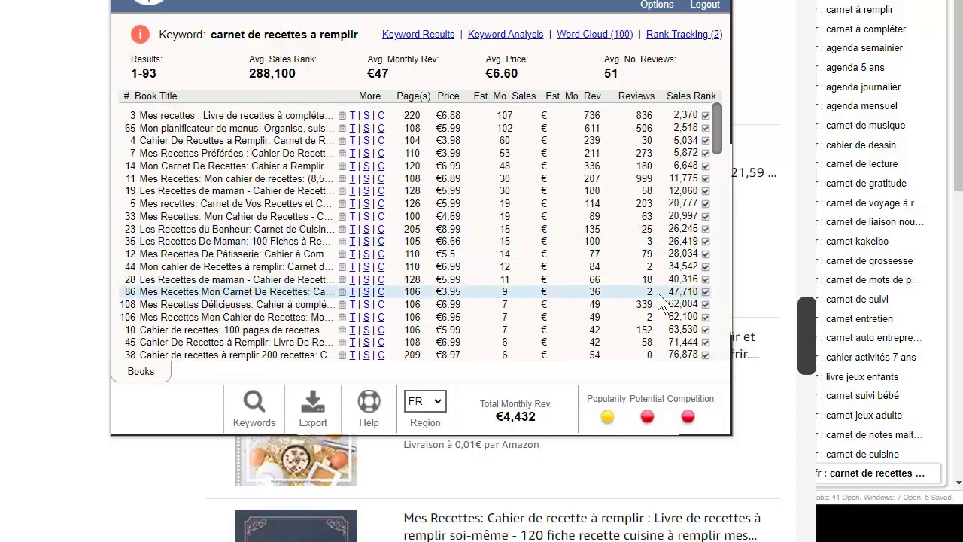
# Step: Compare the sales ranks of the best-selling recipe books with their estimated monthly sales, including the book ranked 20,997
pyautogui.moveTo(672, 118); pyautogui.dragTo(693, 267)
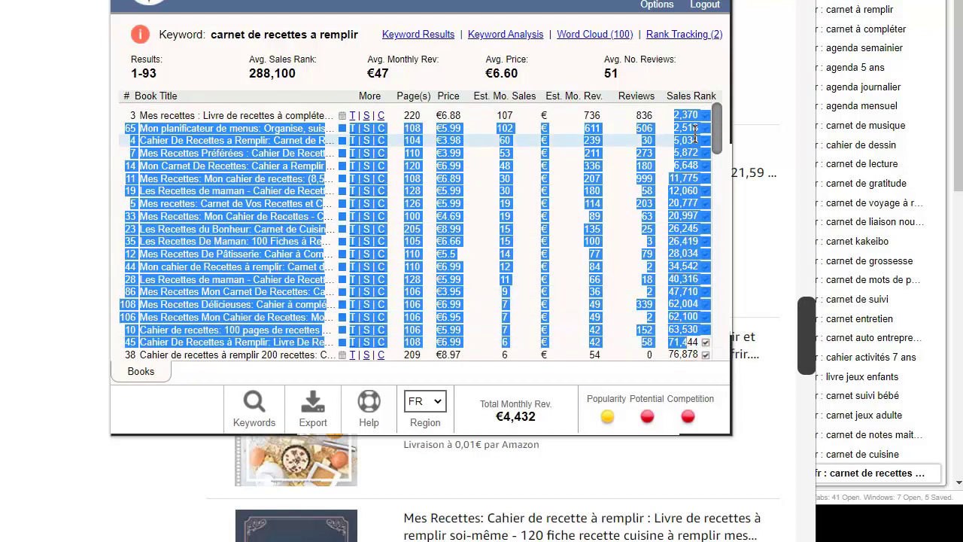
pyautogui.click(693, 138)
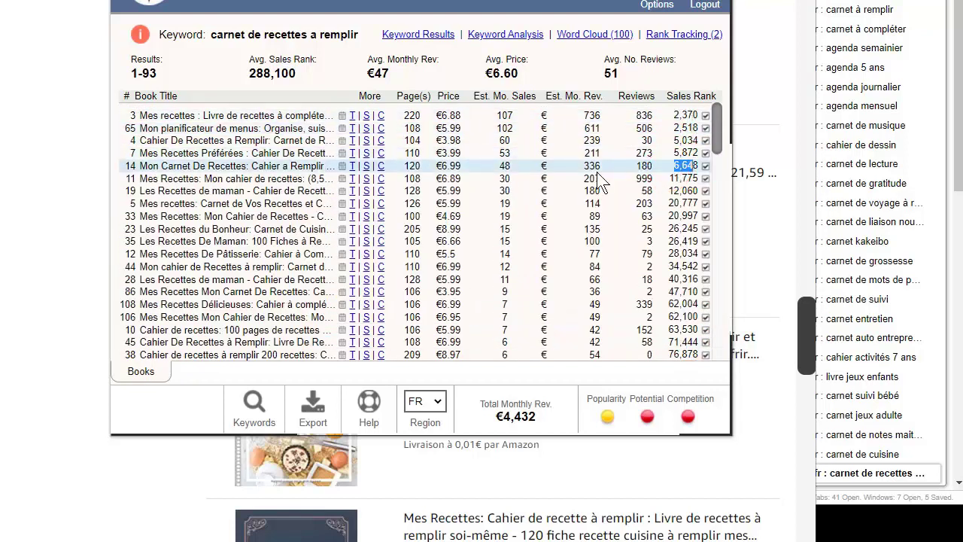
pyautogui.click(659, 256)
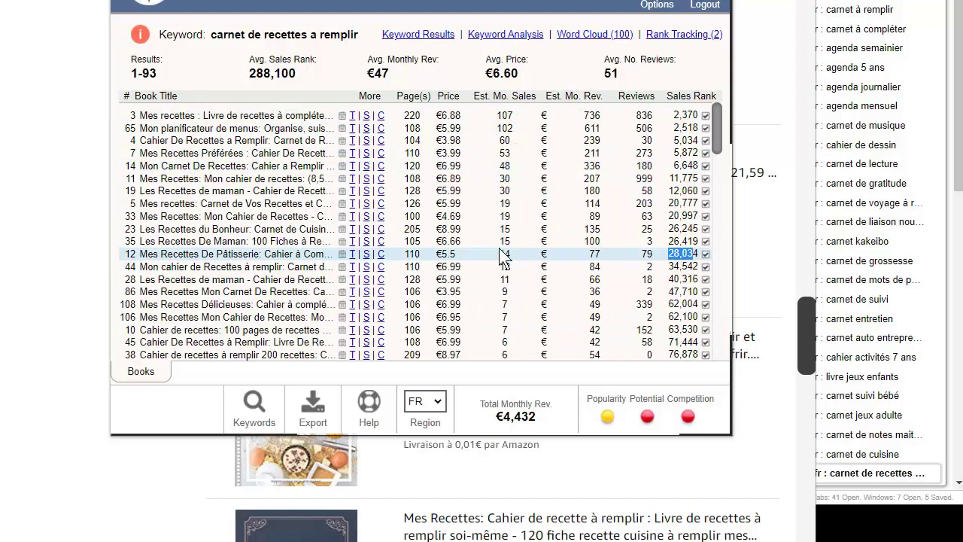
pyautogui.scroll(-3, 519, 225)
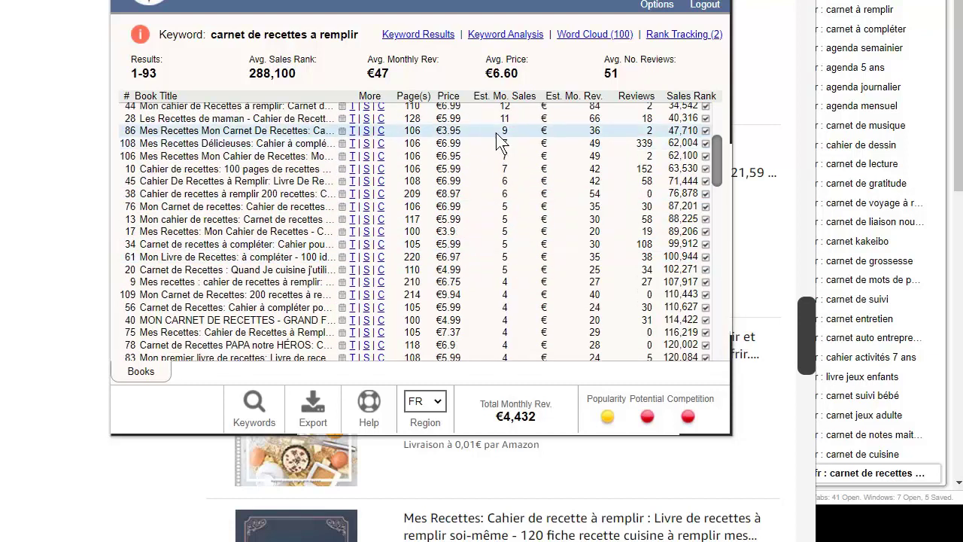
pyautogui.scroll(3, 500, 140)
pyautogui.doubleClick(504, 216)
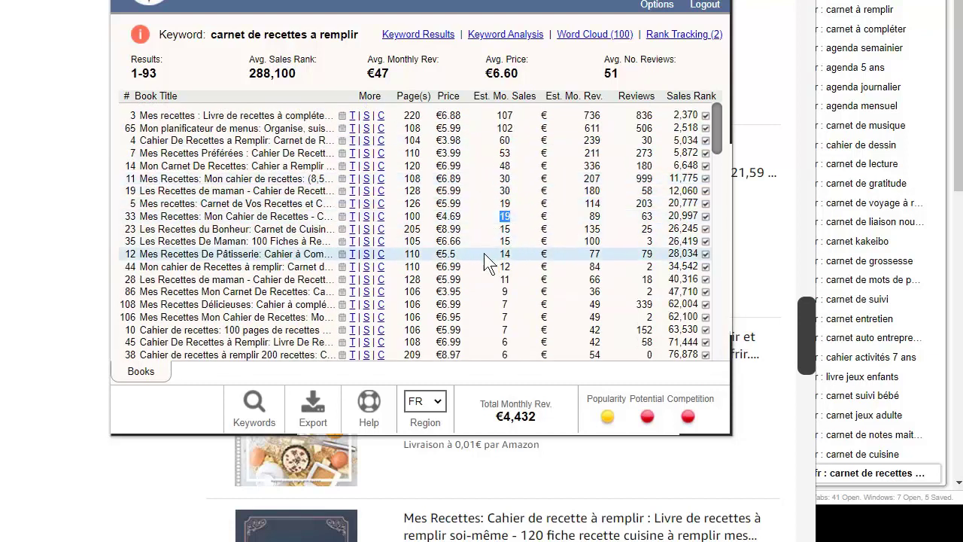
pyautogui.doubleClick(504, 279)
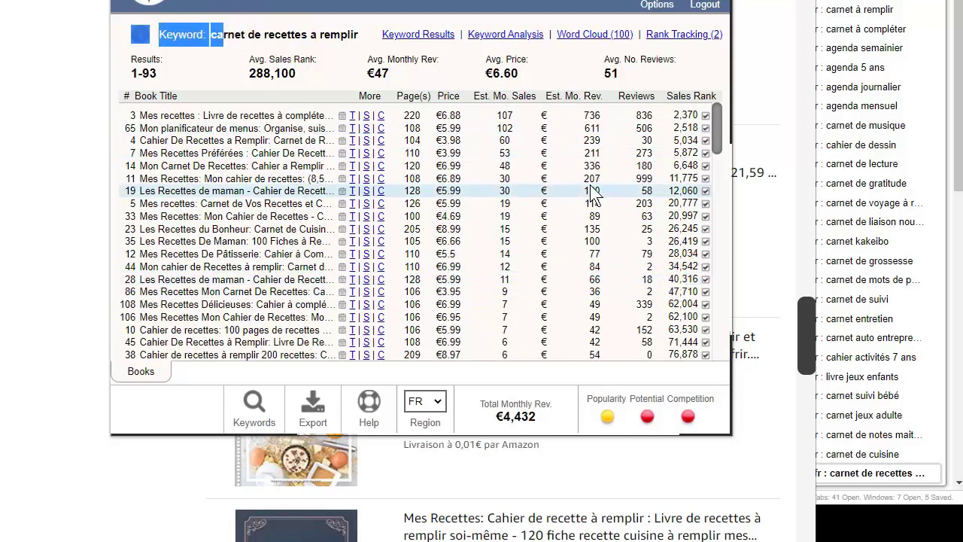
# Step: Highlight the books ranked from 2,370 to 99,912, then only those ranked from 5,034 to 28,034, to compare demand
pyautogui.moveTo(681, 114); pyautogui.dragTo(697, 353)
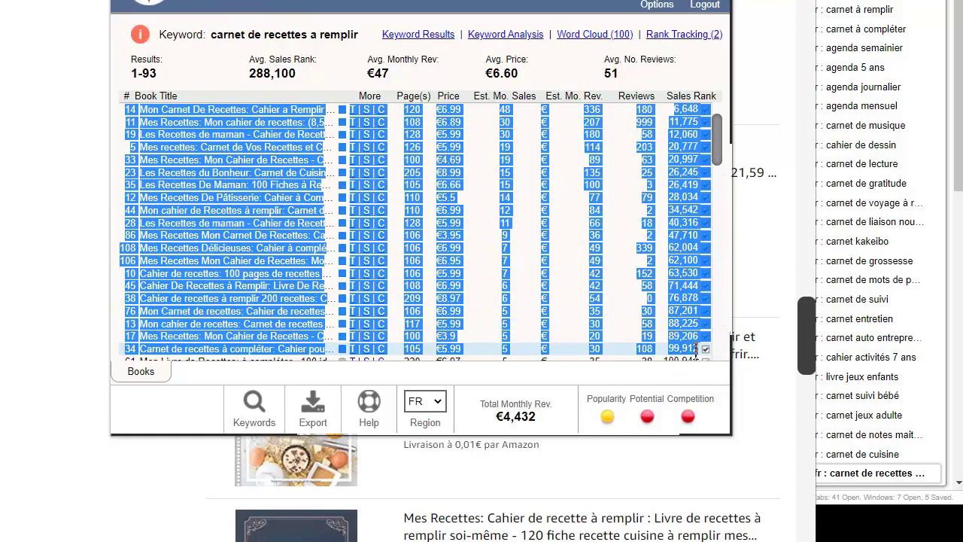
pyautogui.scroll(-5, 678, 324)
pyautogui.scroll(6, 555, 274)
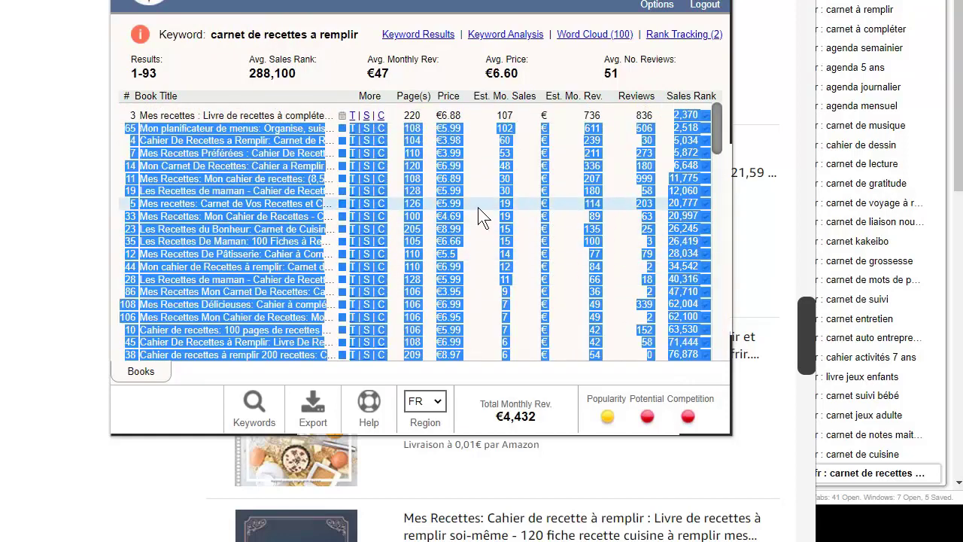
pyautogui.scroll(-2, 481, 209)
pyautogui.scroll(2, 484, 215)
pyautogui.moveTo(677, 141); pyautogui.dragTo(699, 243)
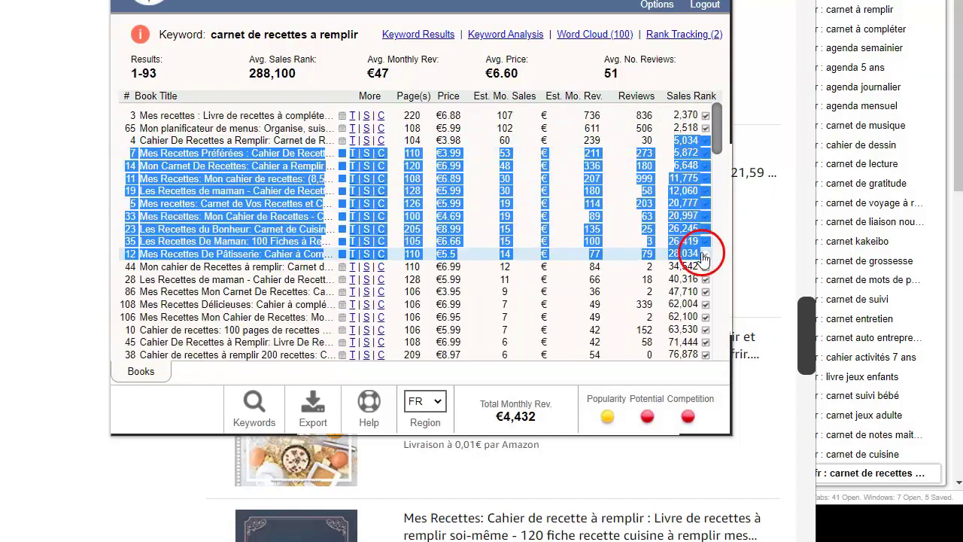
# Step: Highlight the books ranked from about 40,316 to 102,271 and examine their estimated monthly sales
pyautogui.scroll(-2, 699, 243)
pyautogui.moveTo(675, 189); pyautogui.dragTo(696, 353)
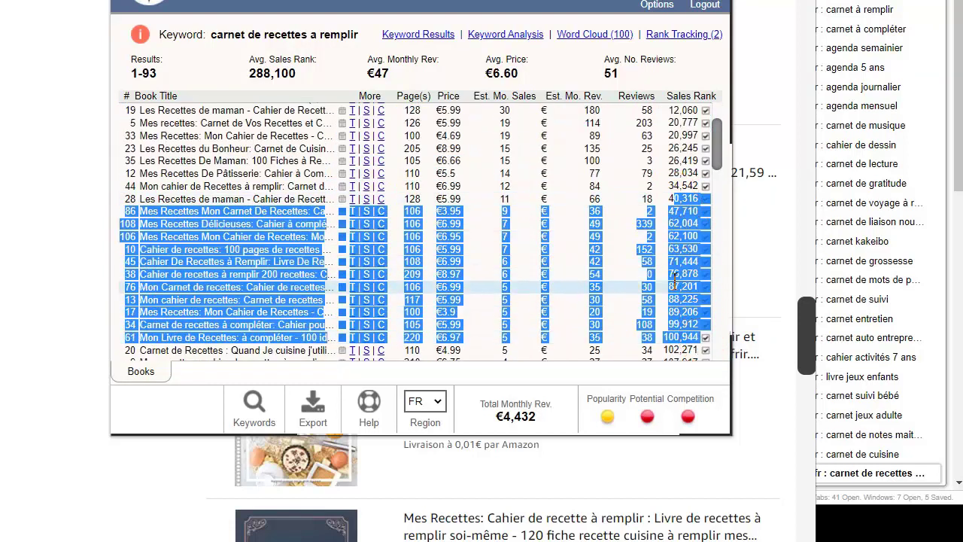
pyautogui.scroll(-2, 516, 176)
pyautogui.click(500, 132)
pyautogui.moveTo(501, 132); pyautogui.dragTo(526, 275)
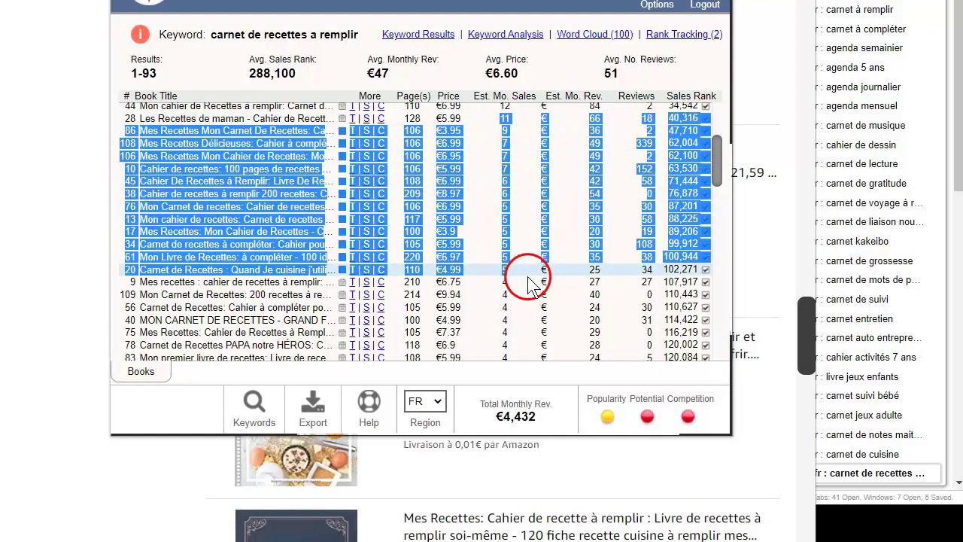
# Step: Highlight the books ranked from 187,116 to 260,630 and examine their estimated monthly sales
pyautogui.scroll(-6, 685, 226)
pyautogui.click(686, 241)
pyautogui.scroll(-2, 687, 241)
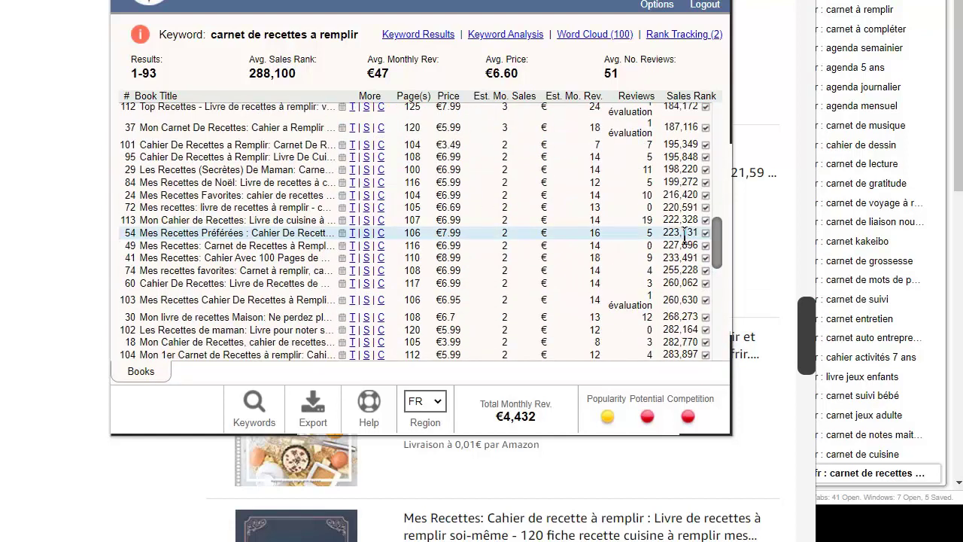
pyautogui.moveTo(668, 127); pyautogui.dragTo(680, 303)
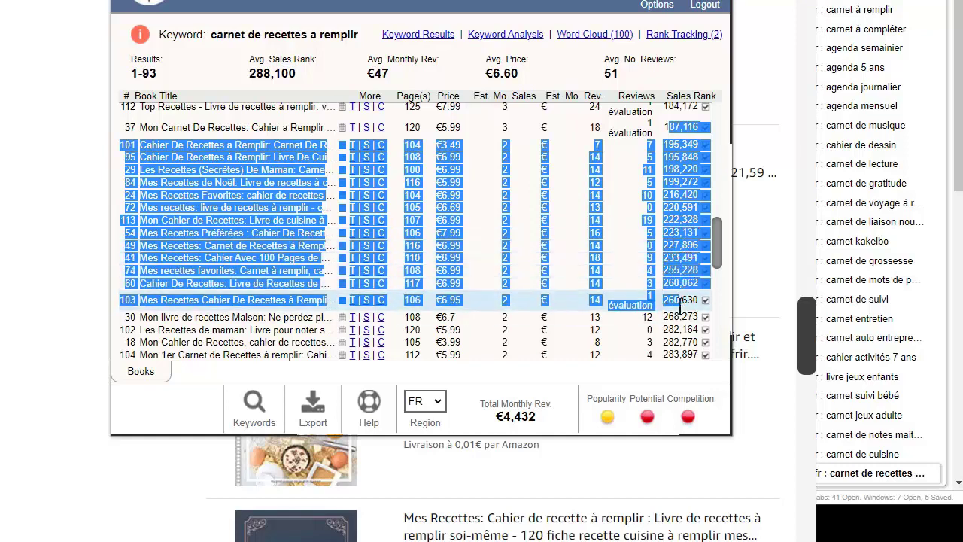
pyautogui.click(681, 304)
# Step: Examine the estimated monthly sales of the worst-ranked books down to rank 1,649,901, then return to the best-ranked books
pyautogui.scroll(-5, 555, 294)
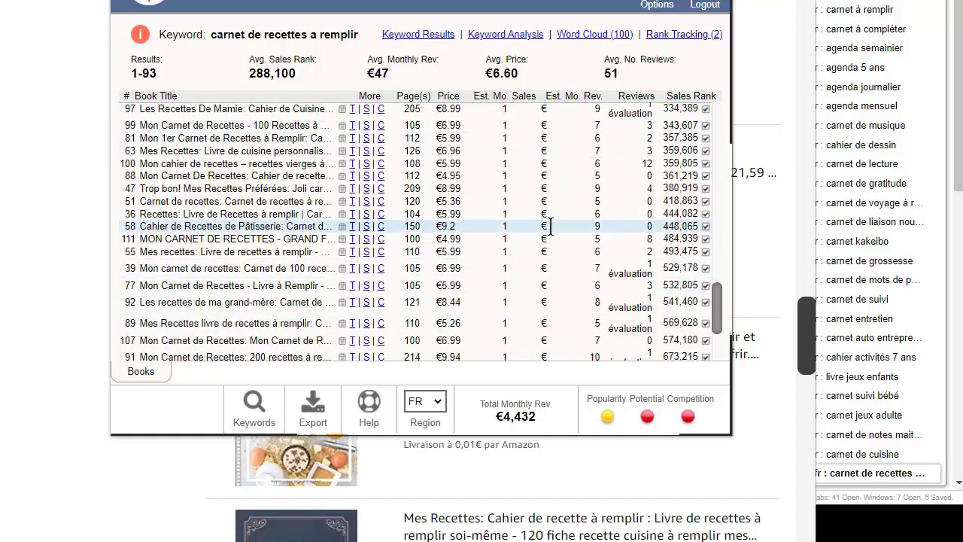
pyautogui.scroll(5, 533, 214)
pyautogui.scroll(-7, 542, 267)
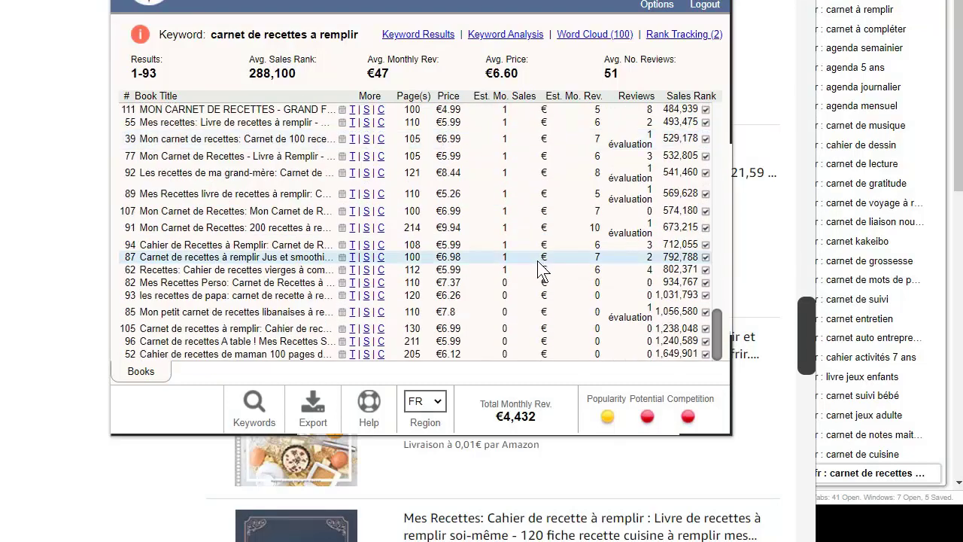
pyautogui.click(651, 294)
pyautogui.moveTo(652, 294); pyautogui.dragTo(790, 380)
pyautogui.click(494, 285)
pyautogui.moveTo(496, 294); pyautogui.dragTo(715, 355)
pyautogui.scroll(15, 679, 340)
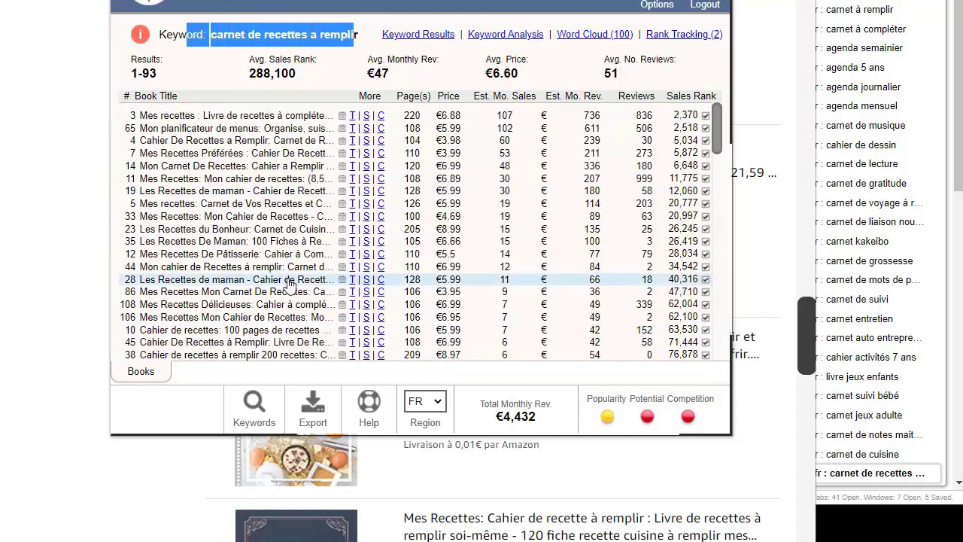
# Step: View the details of "Cahier de recettes: 100 pages de recettes à écrire" and the "spécial gâteaux" recipe book, returning to the results after each
pyautogui.scroll(-2, 649, 282)
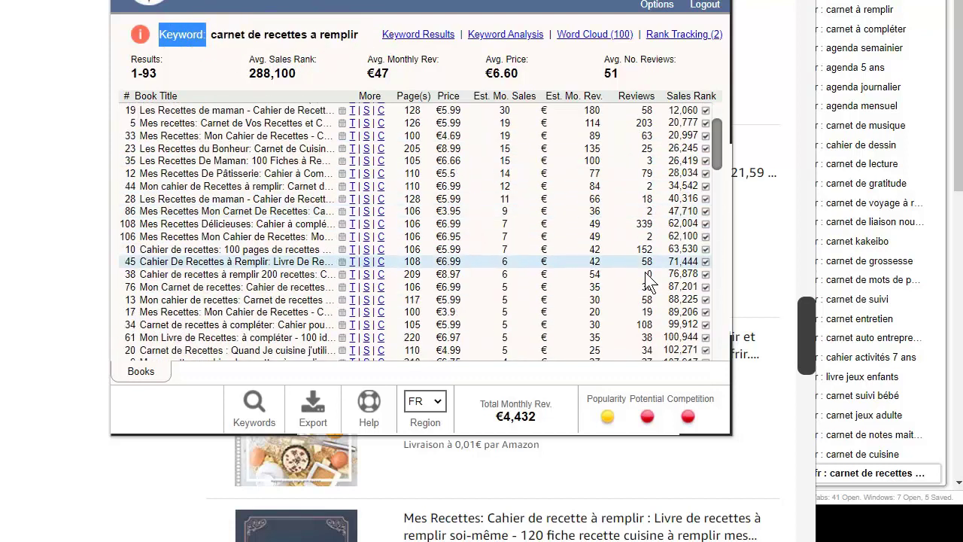
pyautogui.click(352, 249)
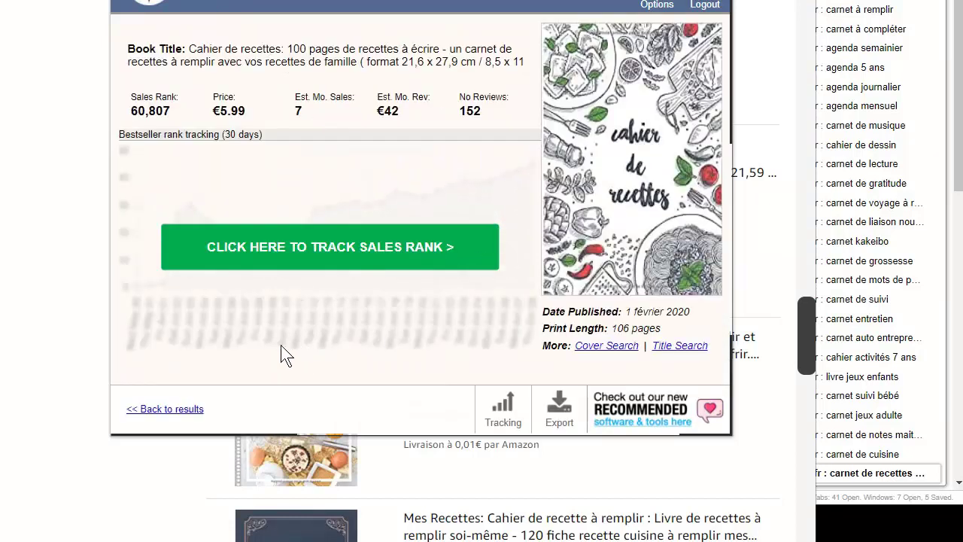
pyautogui.click(169, 412)
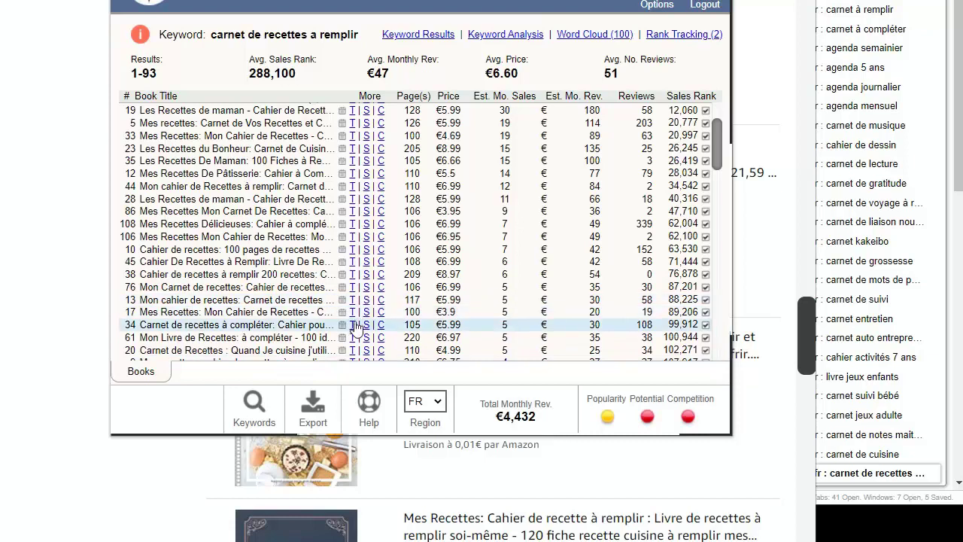
pyautogui.click(366, 337)
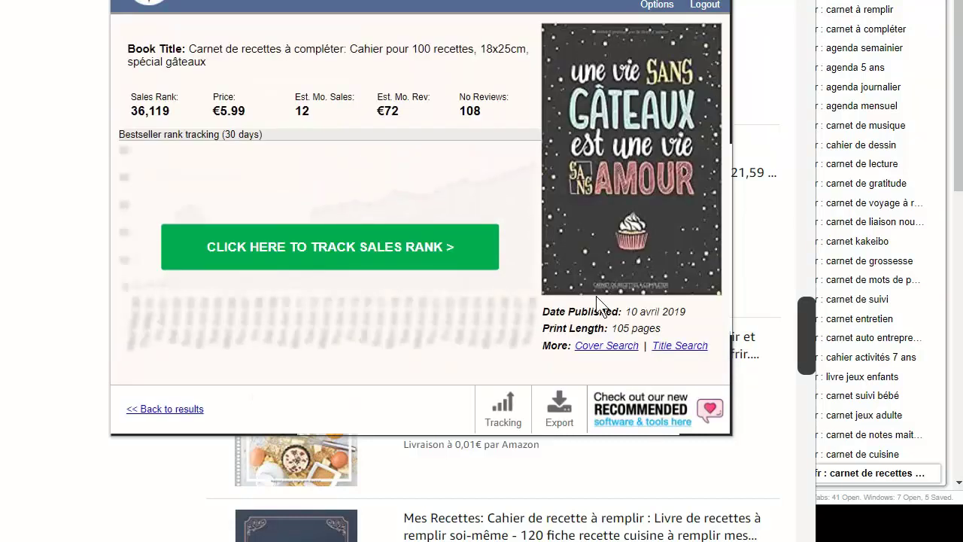
pyautogui.click(159, 413)
# Step: View the details of "Quand Je cuisine j'utilise le même ingrédient" and "Mes Recettes | Carnet à compléter", returning to the results after each
pyautogui.click(360, 357)
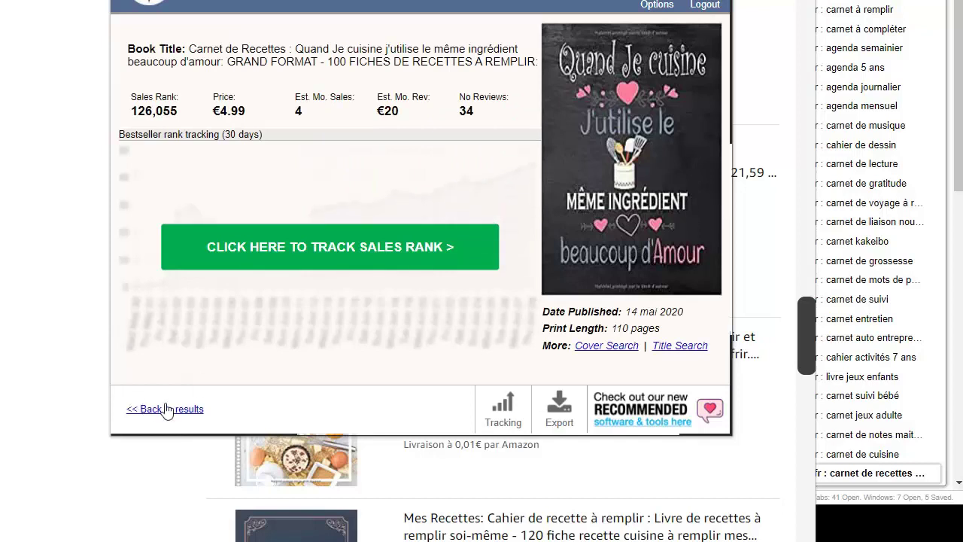
pyautogui.click(166, 409)
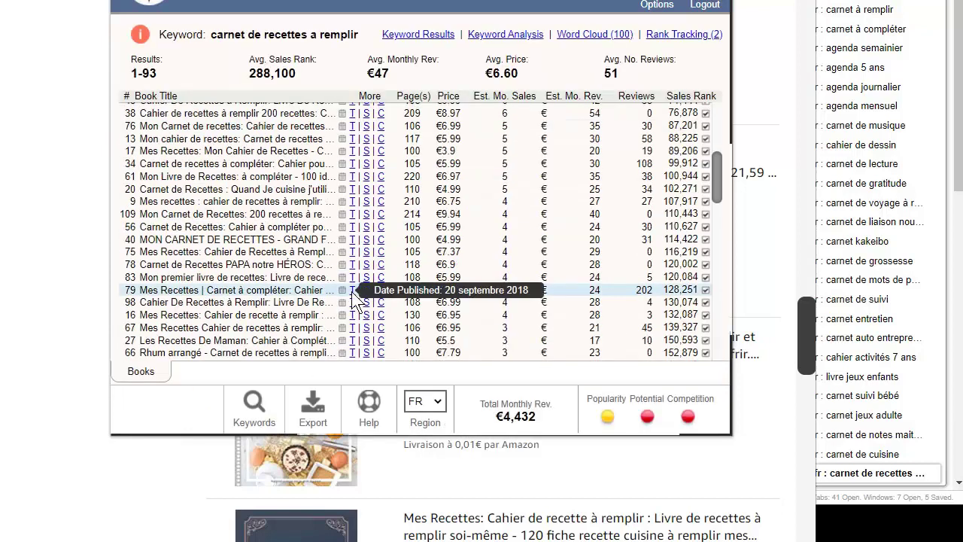
pyautogui.click(366, 291)
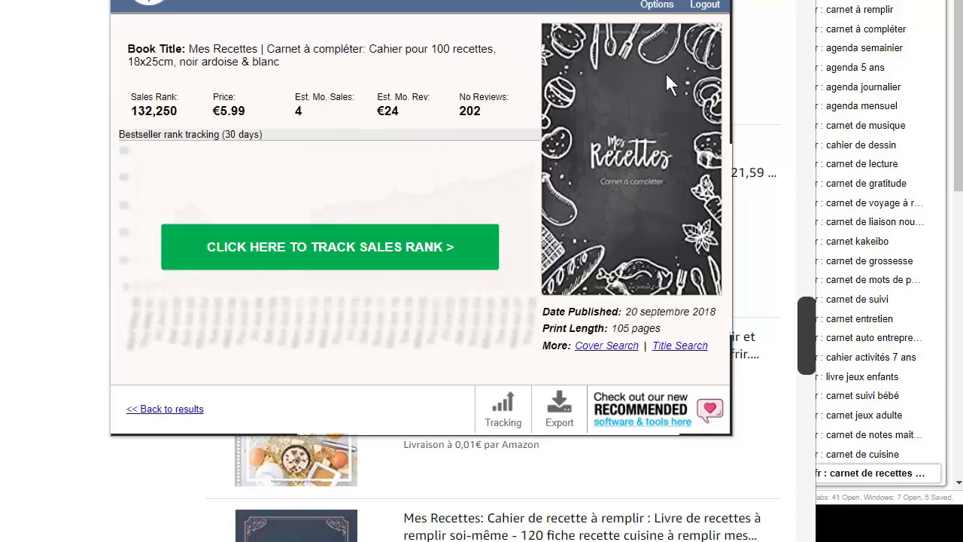
pyautogui.click(195, 410)
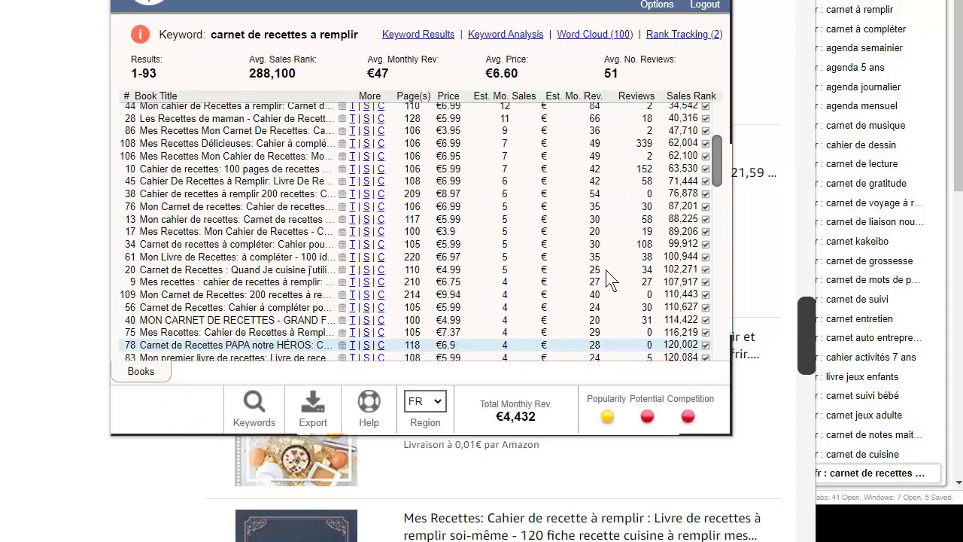
# Step: View the details of "Les Recettes de maman" ranked 12,060, return to the results, and review the better-ranked books
pyautogui.scroll(10, 609, 281)
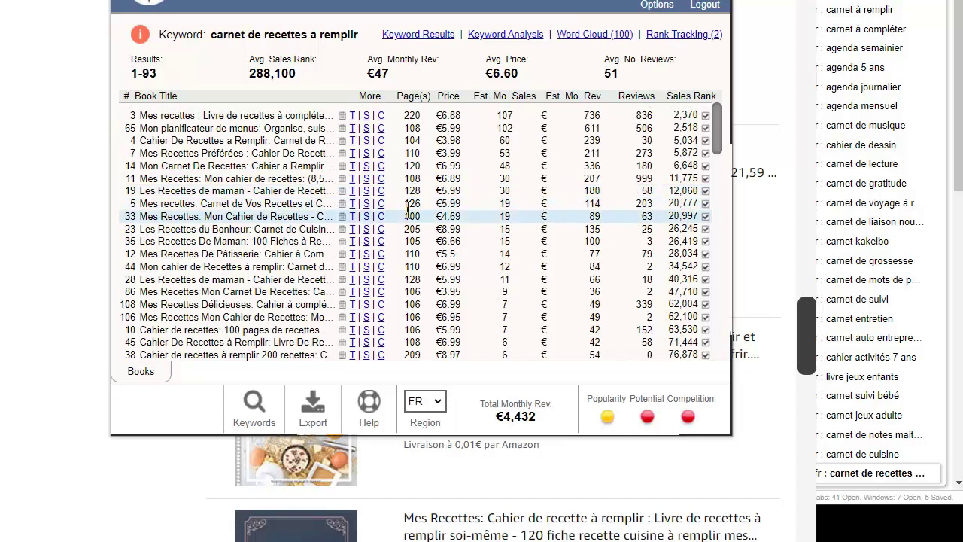
pyautogui.click(352, 192)
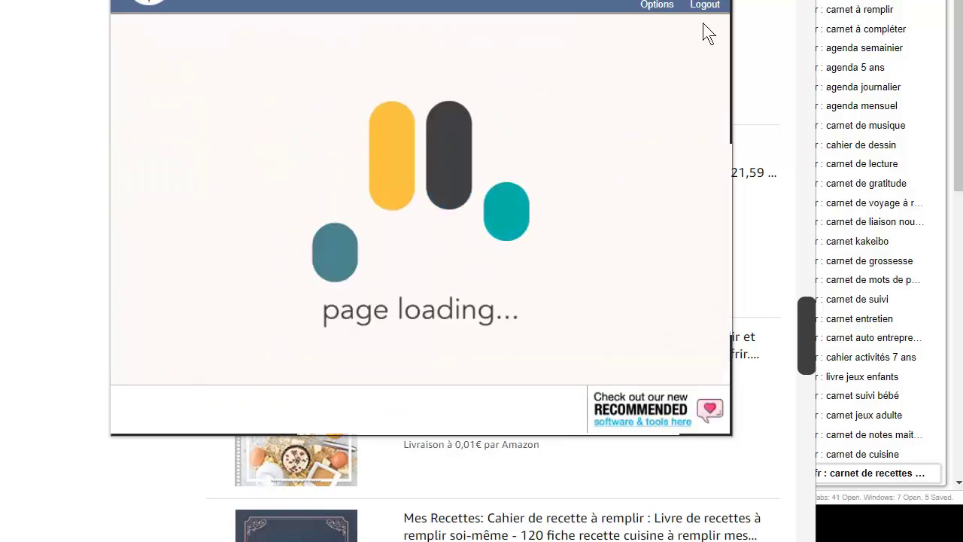
pyautogui.click(203, 411)
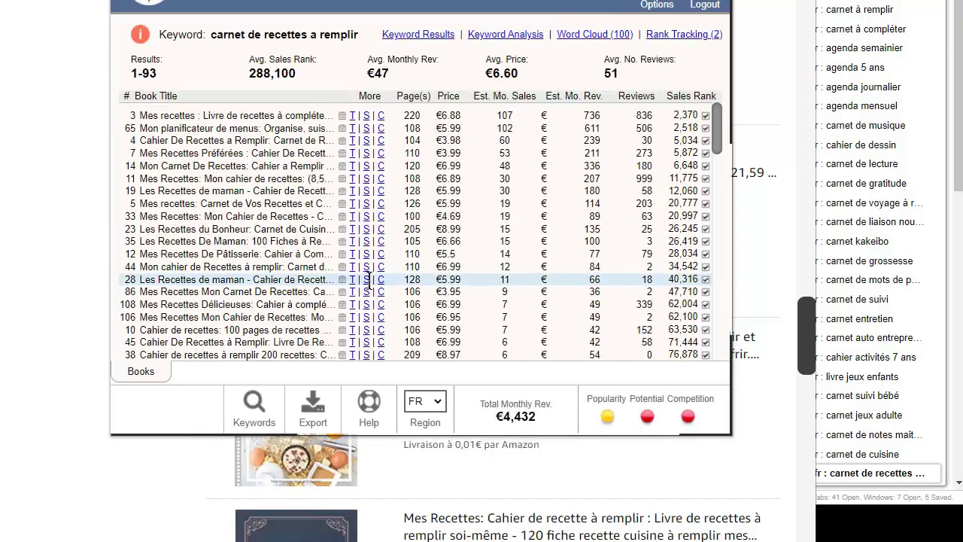
pyautogui.scroll(-5, 511, 243)
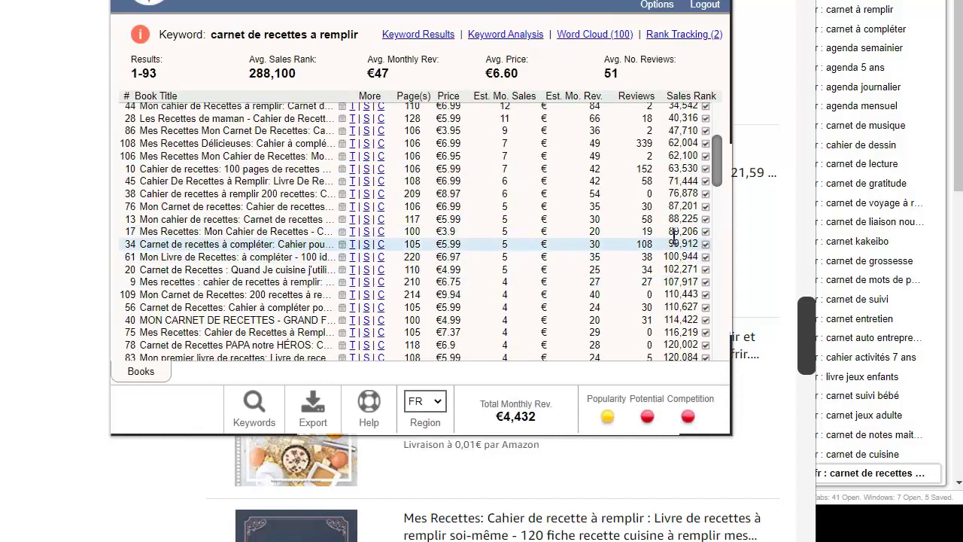
pyautogui.scroll(5, 512, 263)
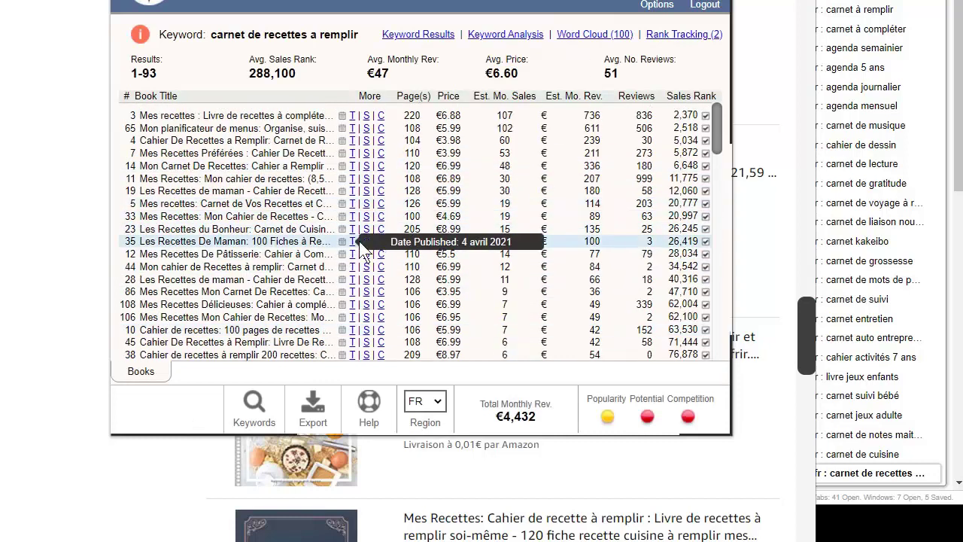
# Step: Compare the sales ranks of the best-ranked books with the estimated monthly sales and revenue of books further down the results
pyautogui.moveTo(680, 118); pyautogui.dragTo(717, 302)
pyautogui.scroll(-2, 679, 243)
pyautogui.moveTo(680, 171); pyautogui.dragTo(546, 290)
pyautogui.click(530, 310)
pyautogui.moveTo(539, 190); pyautogui.dragTo(527, 197)
pyautogui.scroll(2, 523, 219)
pyautogui.click(525, 221)
pyautogui.scroll(2, 561, 247)
pyautogui.moveTo(568, 258); pyautogui.dragTo(598, 271)
pyautogui.scroll(2, 568, 226)
pyautogui.click(583, 181)
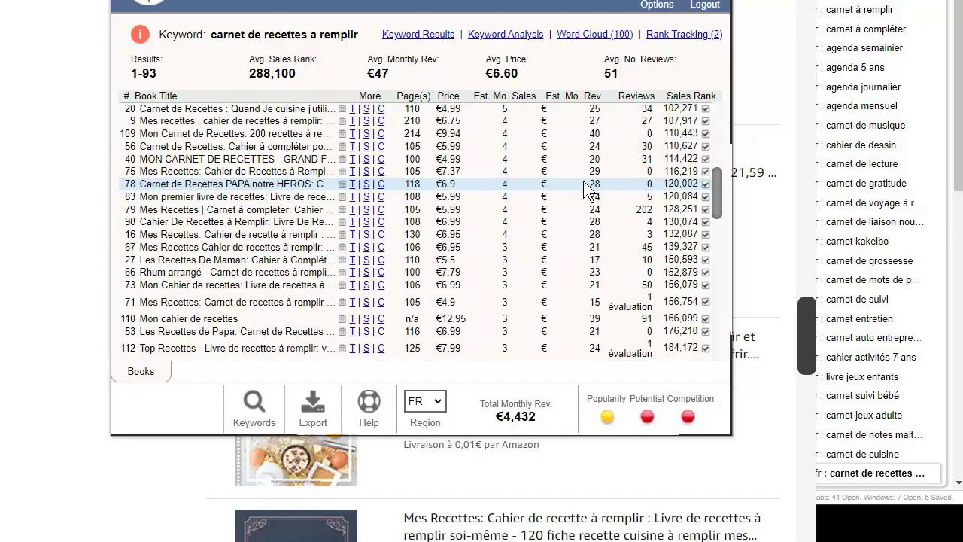
# Step: Return to the best-ranked books and highlight their sales ranks and estimated monthly sales
pyautogui.scroll(10, 669, 229)
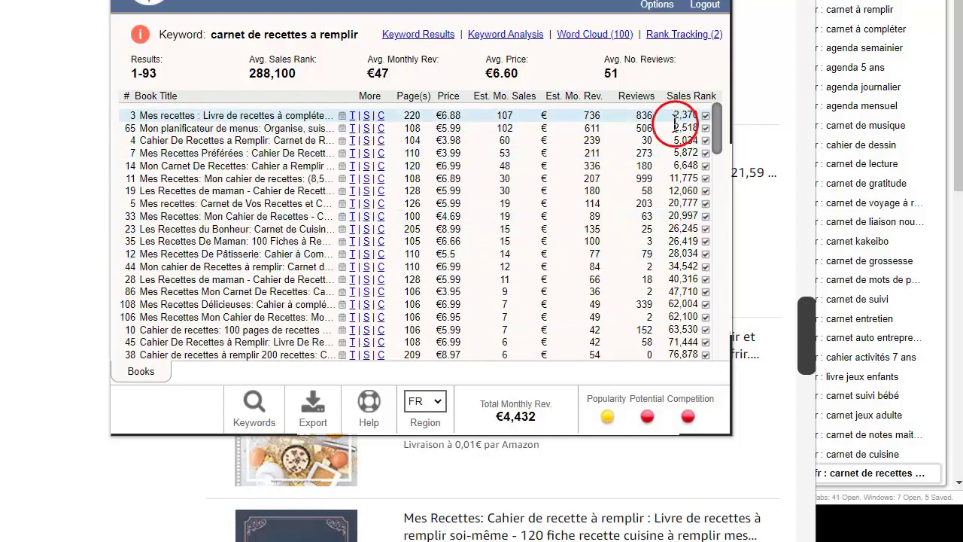
pyautogui.moveTo(675, 126); pyautogui.dragTo(538, 233)
pyautogui.click(500, 144)
pyautogui.moveTo(496, 111); pyautogui.dragTo(504, 342)
pyautogui.click(508, 260)
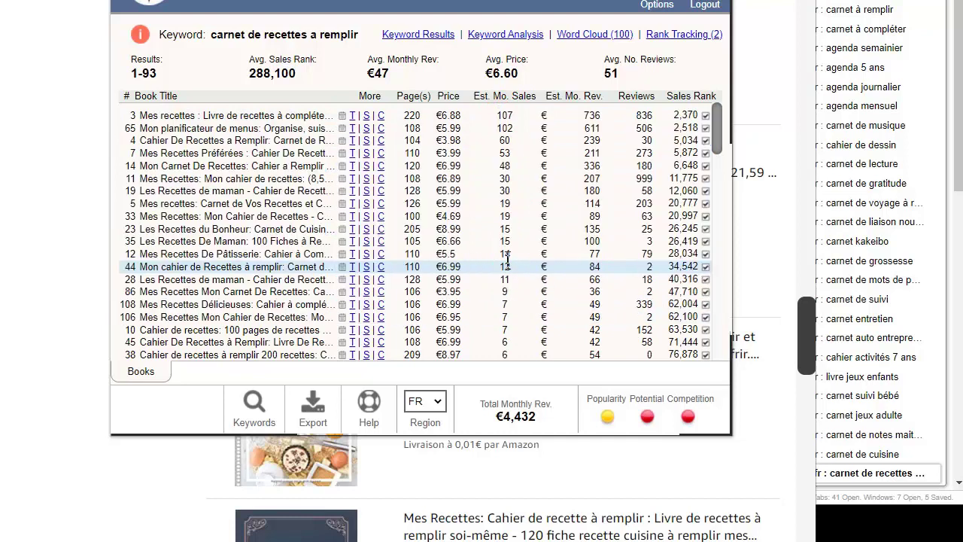
# Step: Sort the books by highest estimated monthly sales and highlight the top sellers down to 6 sales per month
pyautogui.click(499, 102)
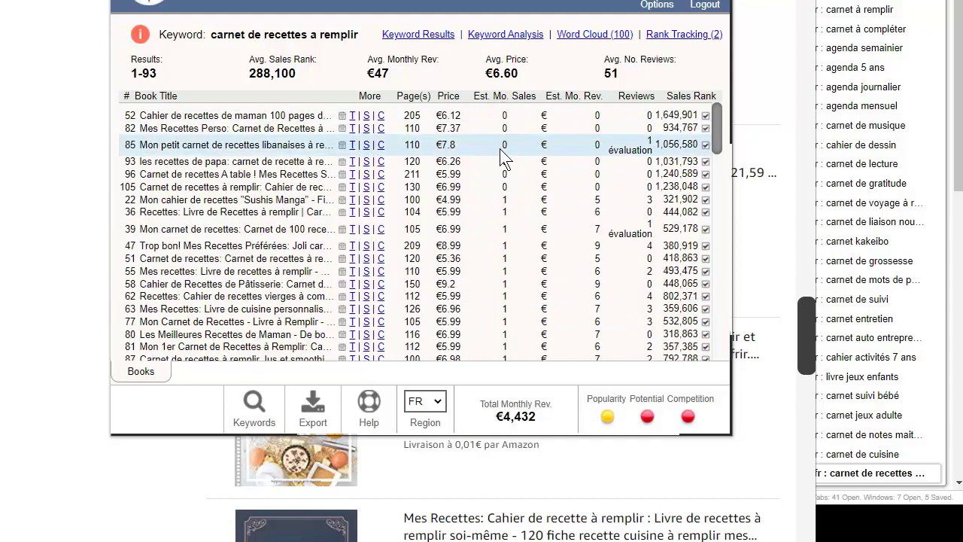
pyautogui.click(497, 97)
pyautogui.moveTo(498, 114); pyautogui.dragTo(515, 352)
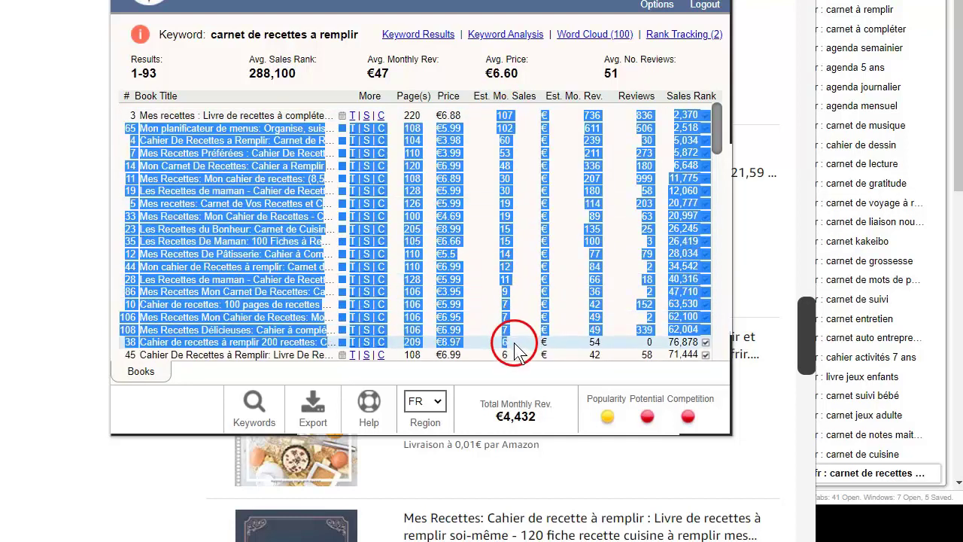
pyautogui.click(520, 257)
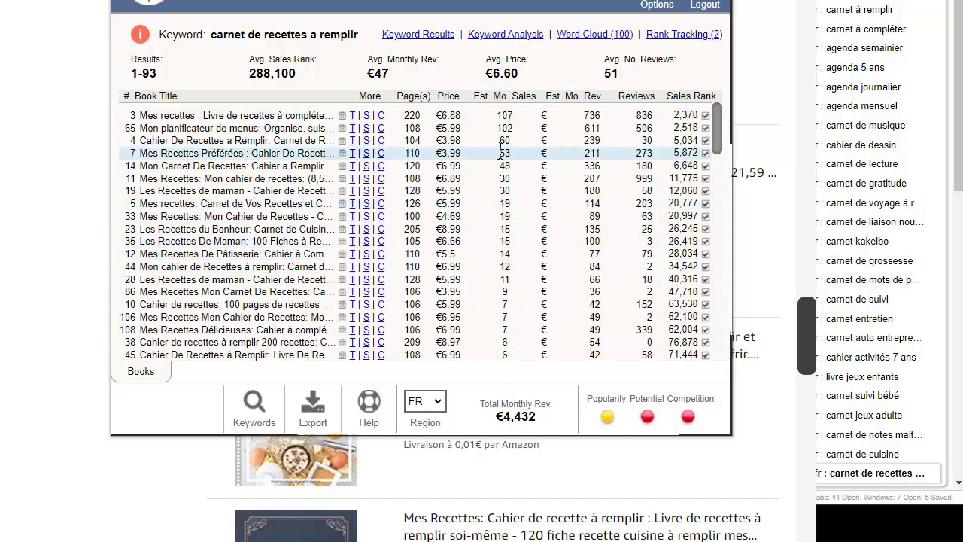
pyautogui.moveTo(499, 140); pyautogui.dragTo(506, 153)
pyautogui.click(506, 181)
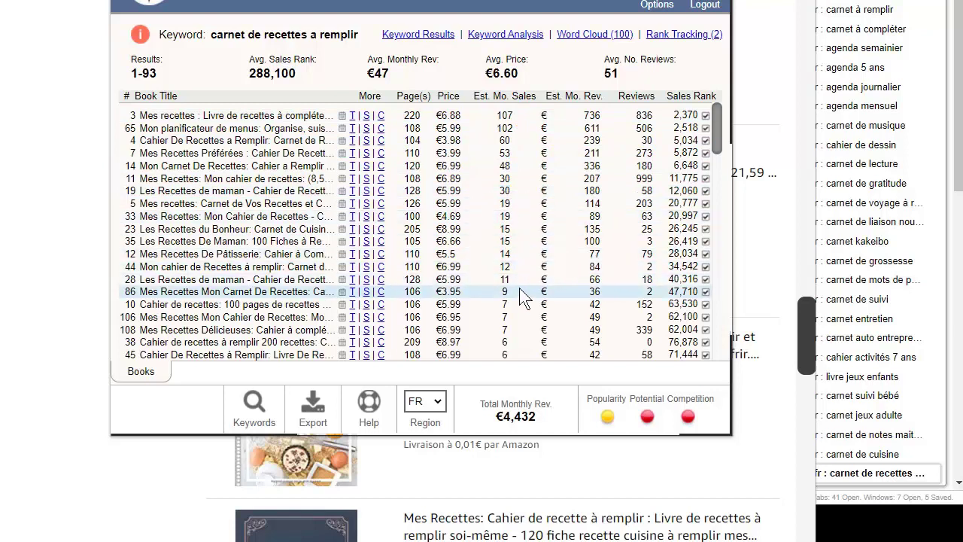
pyautogui.scroll(-3, 504, 143)
pyautogui.scroll(3, 503, 143)
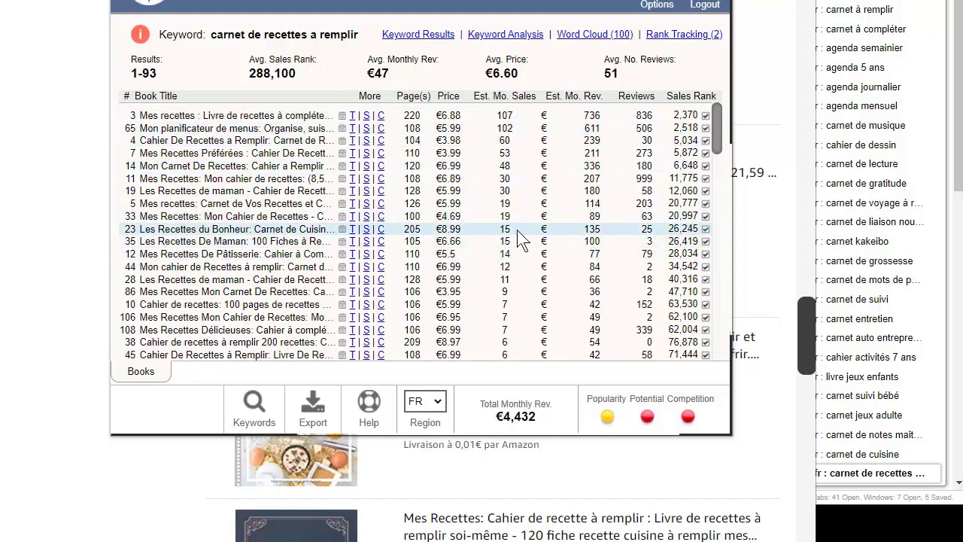
# Step: Highlight "Cahier de recettes: 100 pages de recettes" and "Les Recettes De Maman: 100 Fiches à Remplir", and compare them with neighbouring titles
pyautogui.moveTo(322, 227); pyautogui.dragTo(160, 231)
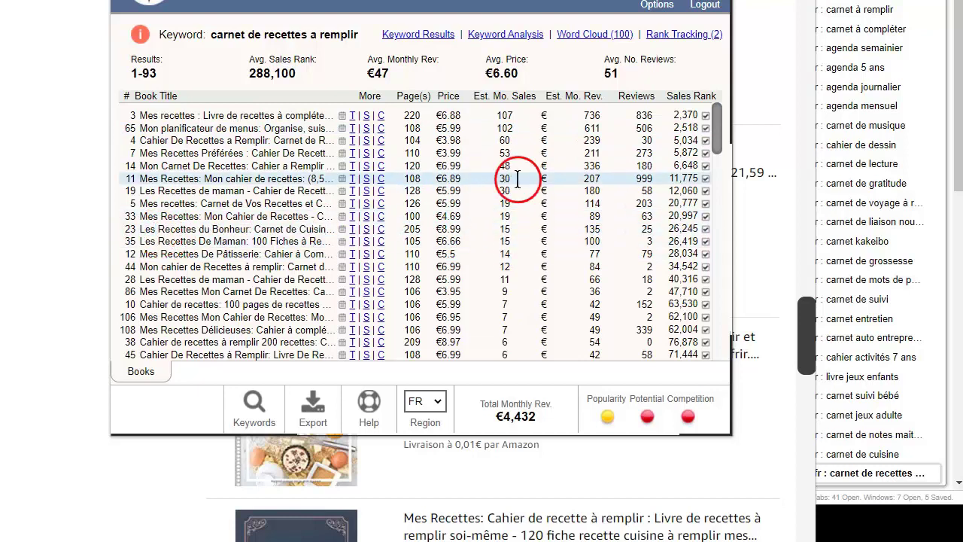
pyautogui.moveTo(510, 305); pyautogui.dragTo(215, 305)
pyautogui.scroll(-2, 504, 274)
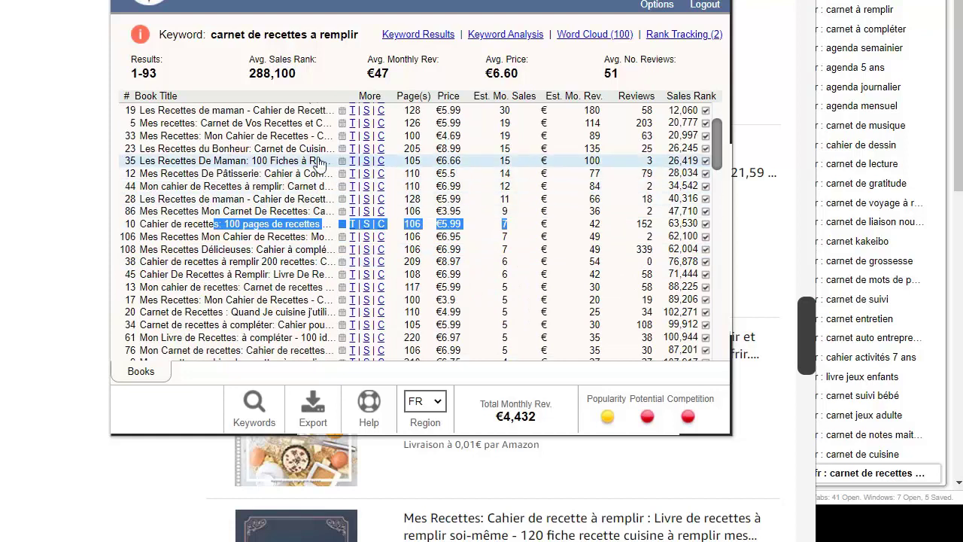
pyautogui.moveTo(364, 170); pyautogui.dragTo(237, 169)
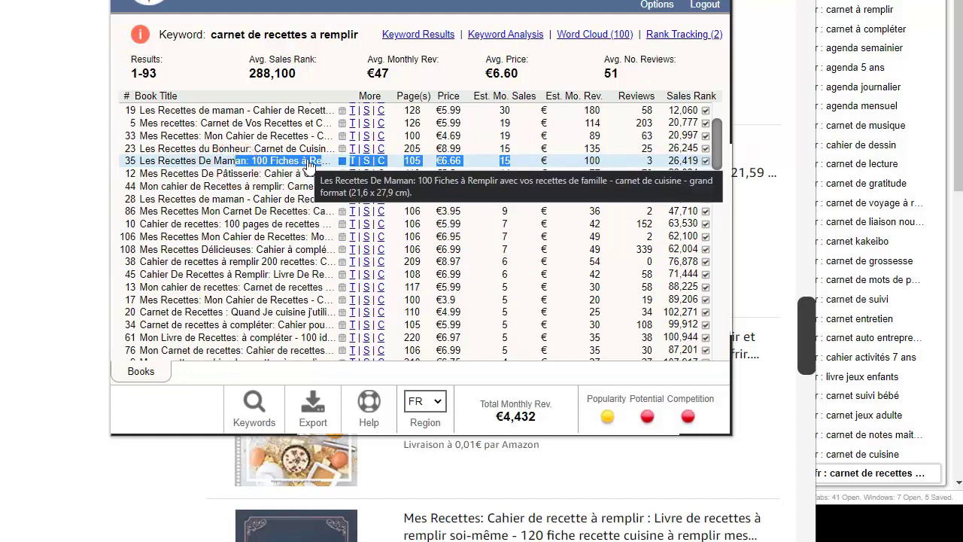
pyautogui.moveTo(308, 166); pyautogui.dragTo(525, 272)
pyautogui.scroll(-1, 525, 271)
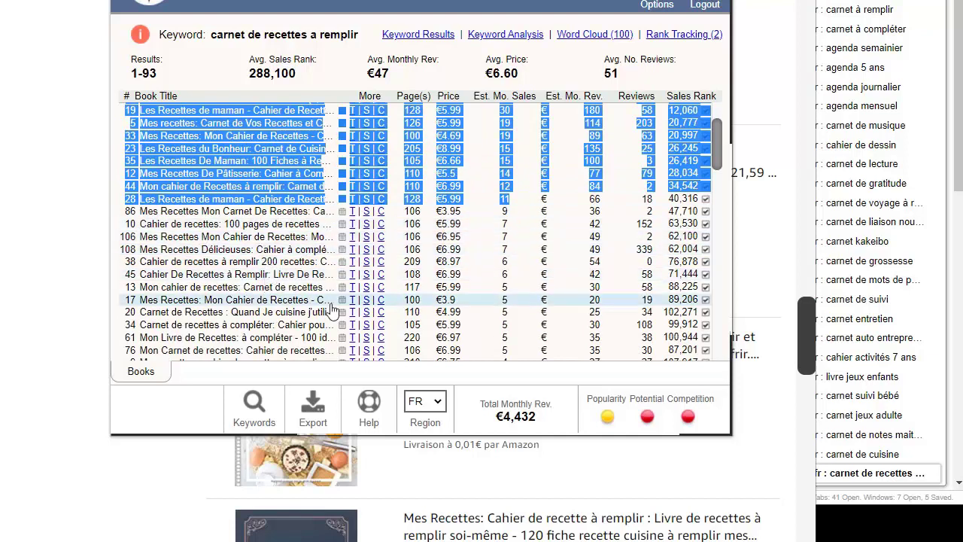
pyautogui.scroll(-1, 219, 250)
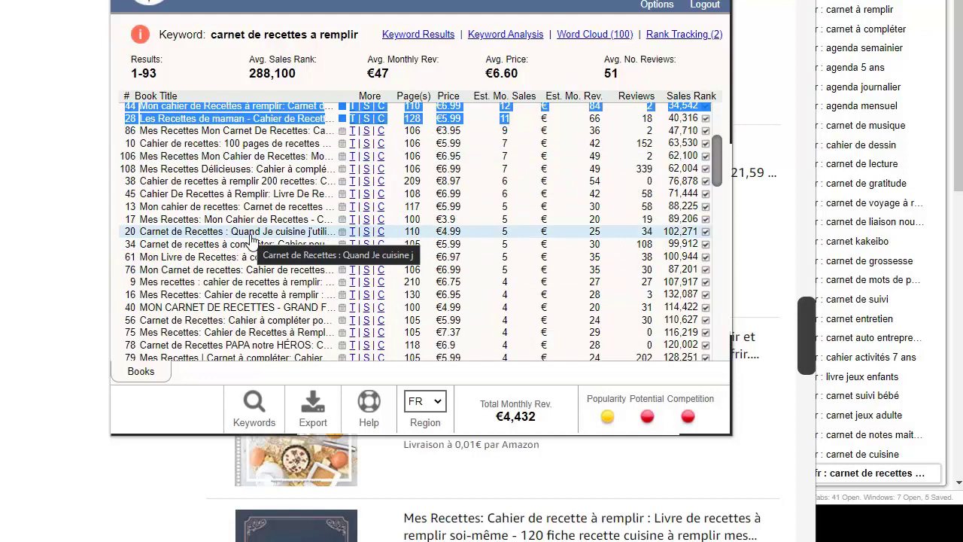
pyautogui.scroll(2, 663, 244)
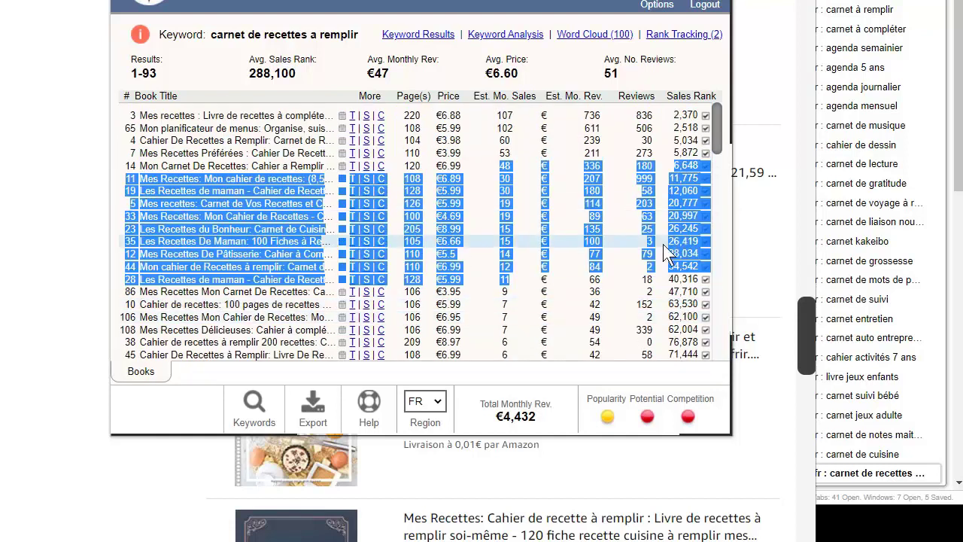
# Step: Examine the estimated monthly sales of the books selling 48 down to 11 copies and the book ranked 88,225
pyautogui.click(512, 168)
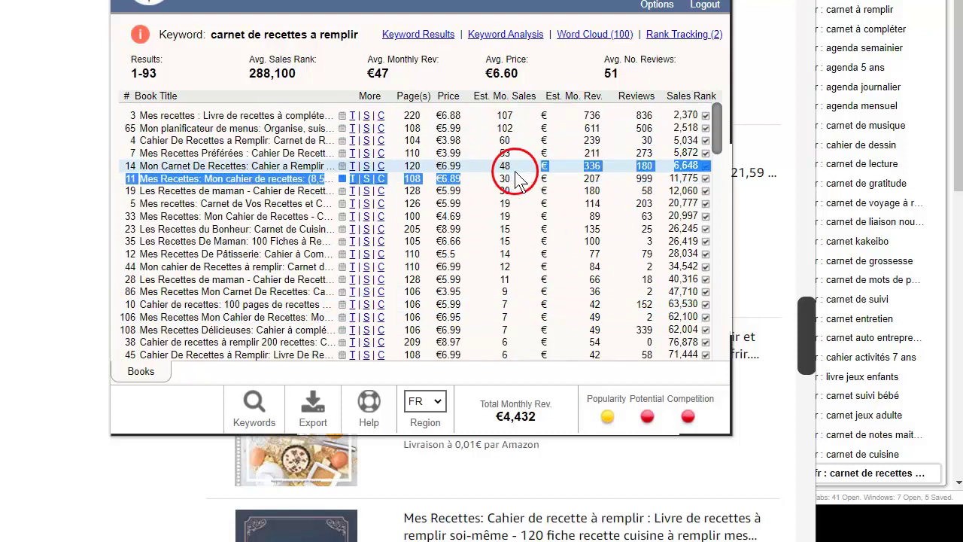
pyautogui.doubleClick(516, 202)
pyautogui.moveTo(520, 205); pyautogui.dragTo(503, 256)
pyautogui.doubleClick(504, 279)
pyautogui.scroll(-2, 527, 291)
pyautogui.doubleClick(682, 206)
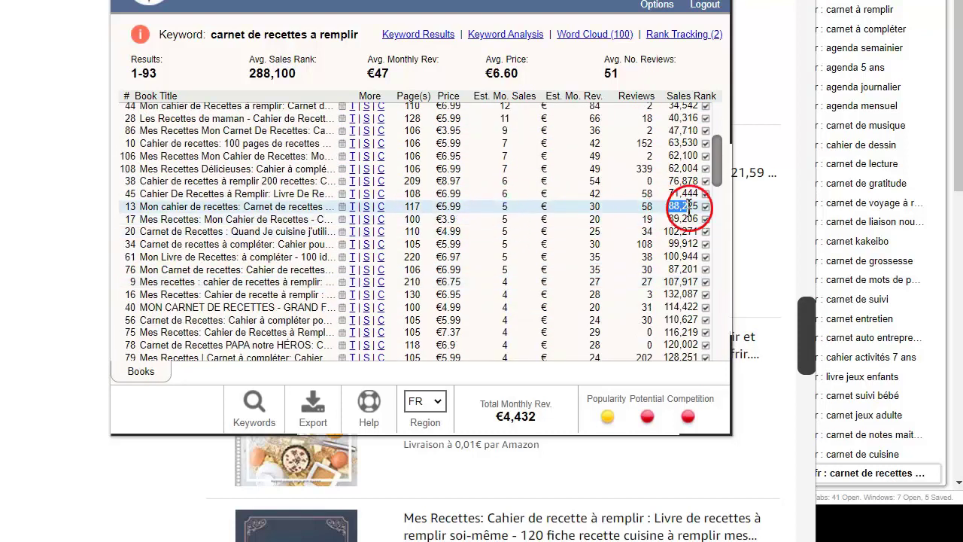
# Step: Highlight the books with 3 to 4 estimated monthly sales, clear the highlight and return to the top sellers
pyautogui.scroll(-1, 554, 280)
pyautogui.moveTo(543, 264); pyautogui.dragTo(259, 278)
pyautogui.moveTo(504, 328); pyautogui.dragTo(219, 302)
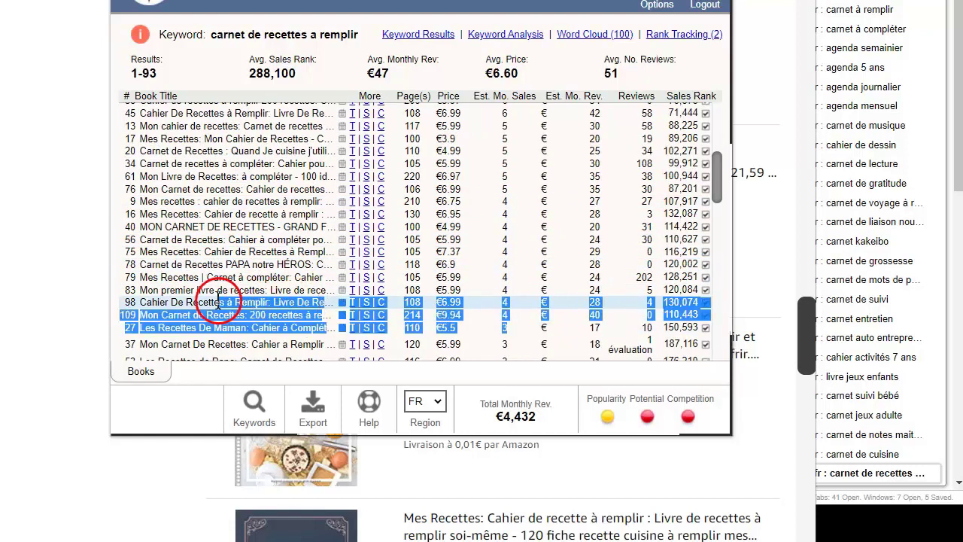
pyautogui.click(524, 288)
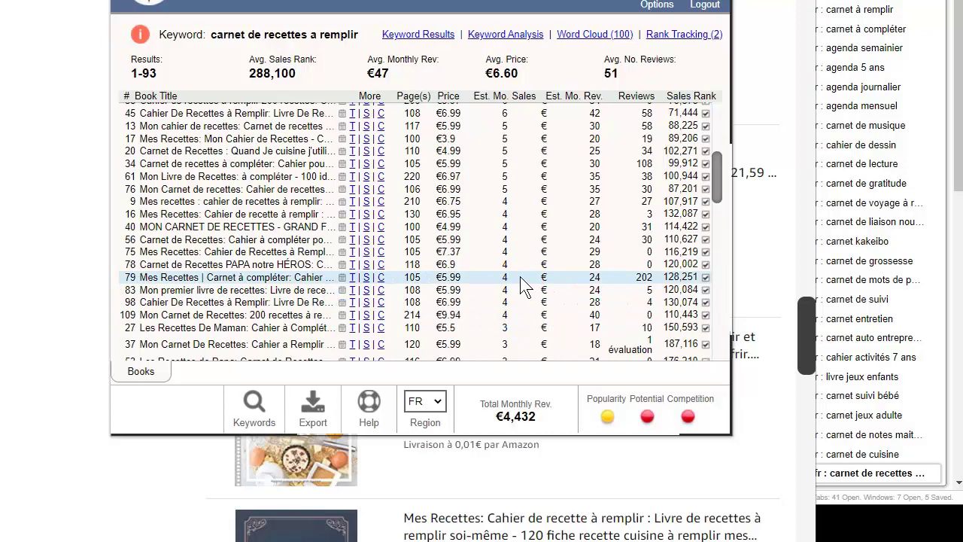
pyautogui.scroll(8, 524, 288)
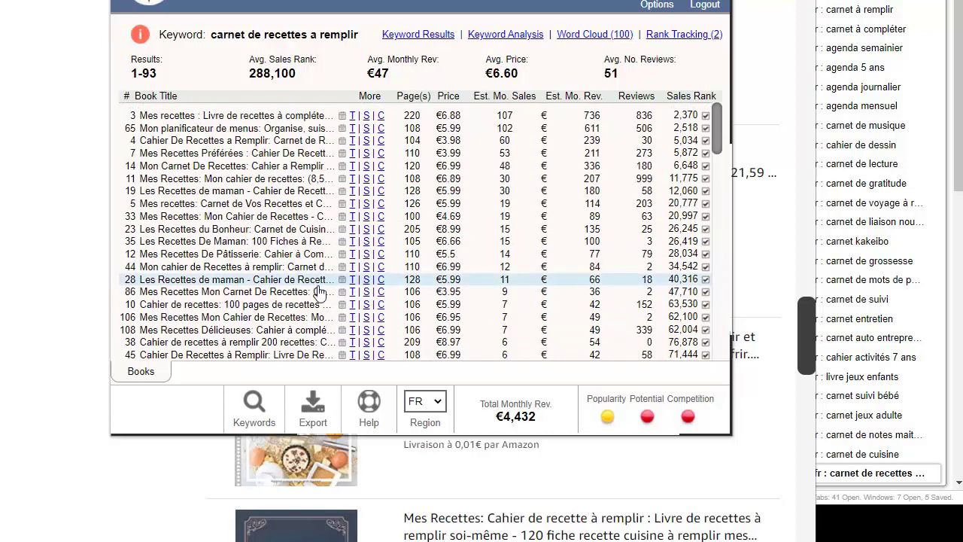
# Step: Browse the competing recipe books on the Amazon results page, highlight "Mes recettes : Livre de recettes à compléter", and reopen the keyword results
pyautogui.scroll(-4, 320, 291)
pyautogui.click(757, 273)
pyautogui.scroll(-8, 671, 394)
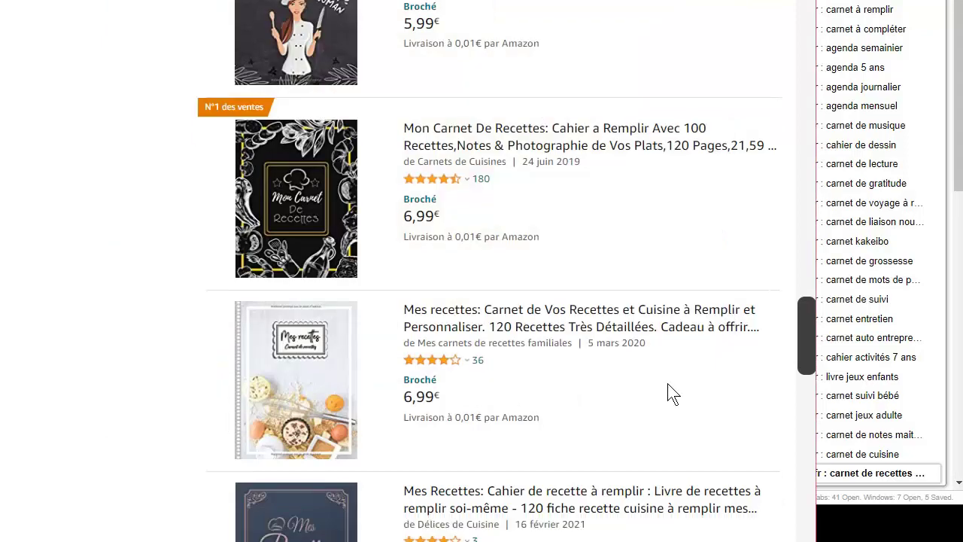
pyautogui.scroll(3, 630, 388)
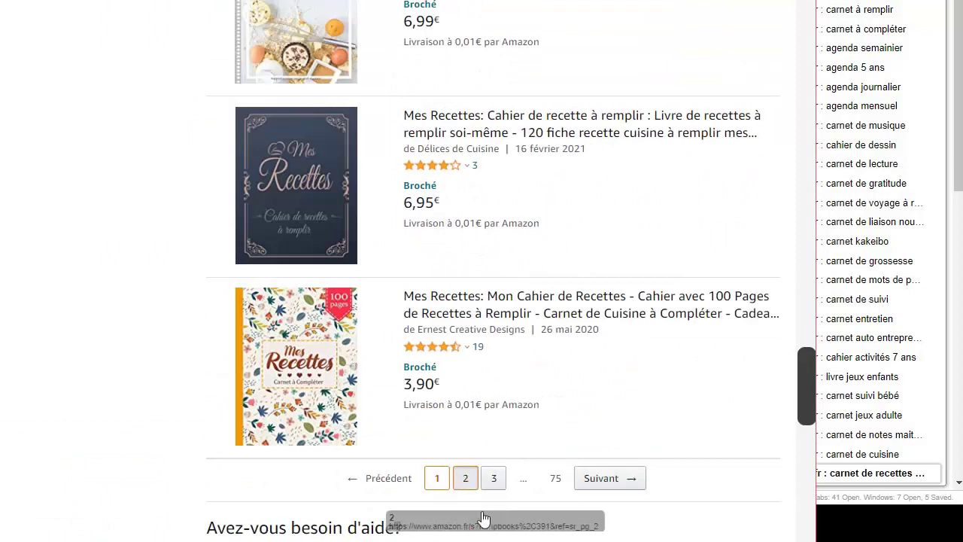
pyautogui.scroll(15, 677, 419)
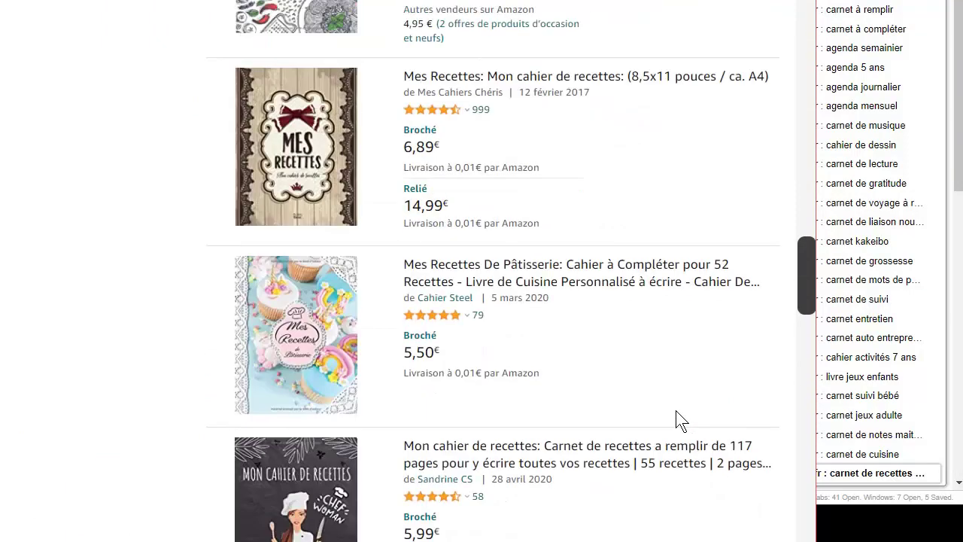
pyautogui.moveTo(509, 288); pyautogui.dragTo(376, 258)
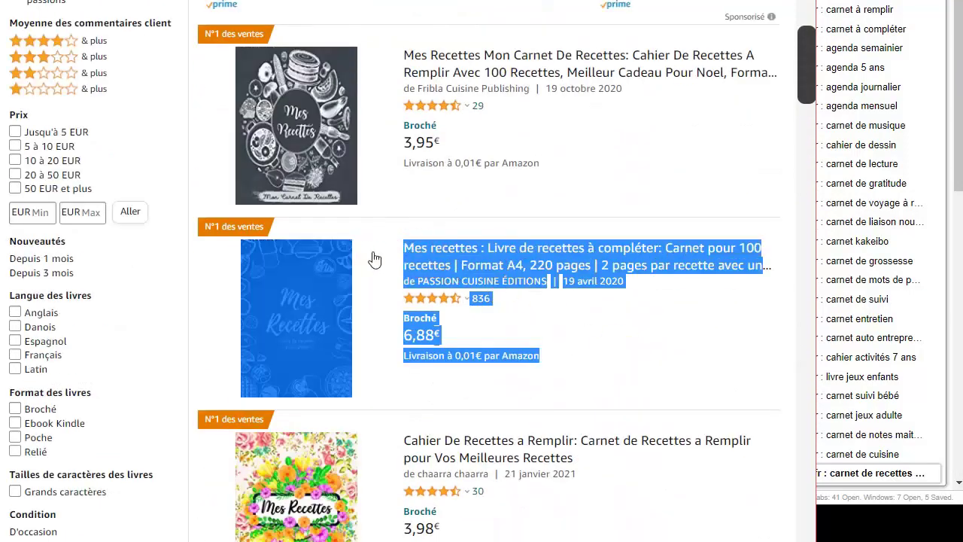
pyautogui.click(662, 372)
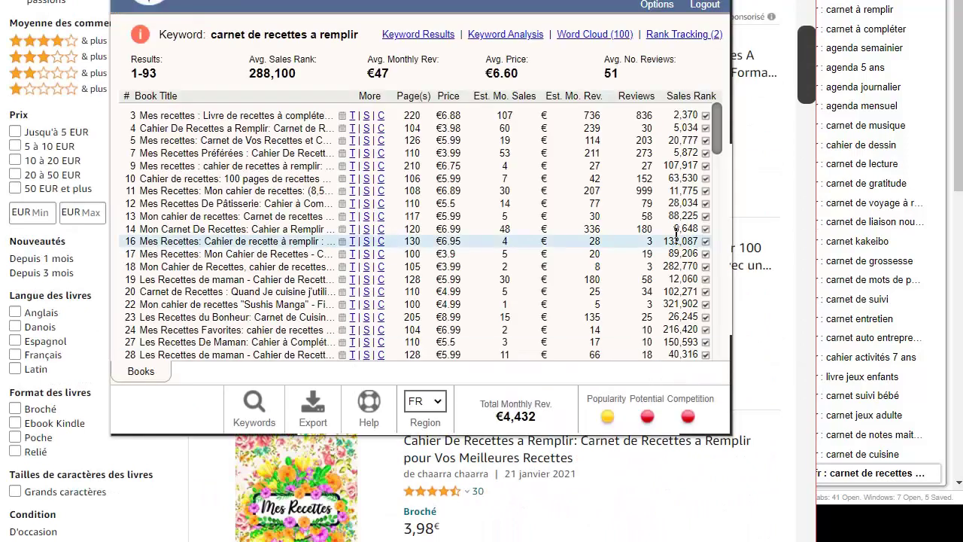
# Step: Look through the competing books in their search order and sort them by best sales rank
pyautogui.scroll(-3, 529, 222)
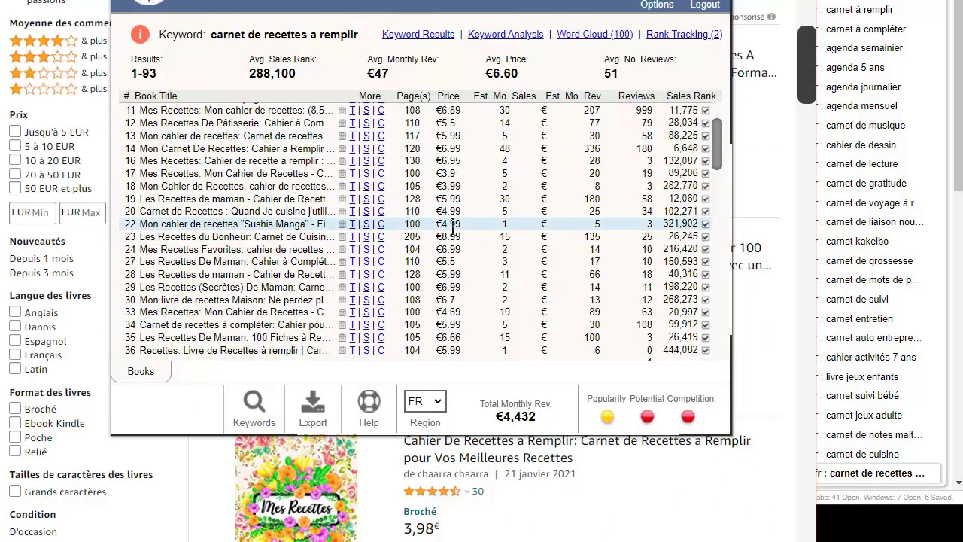
pyautogui.scroll(-8, 226, 181)
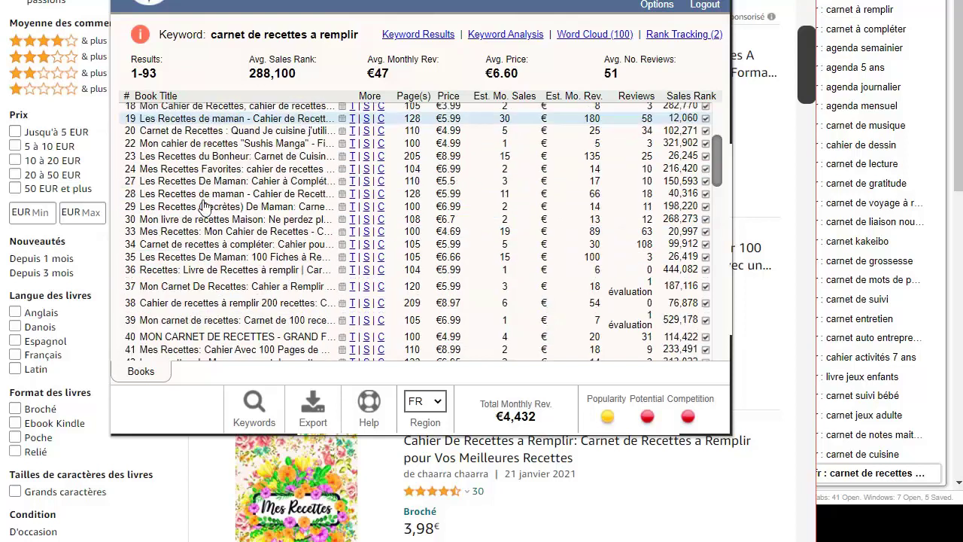
pyautogui.scroll(-4, 223, 173)
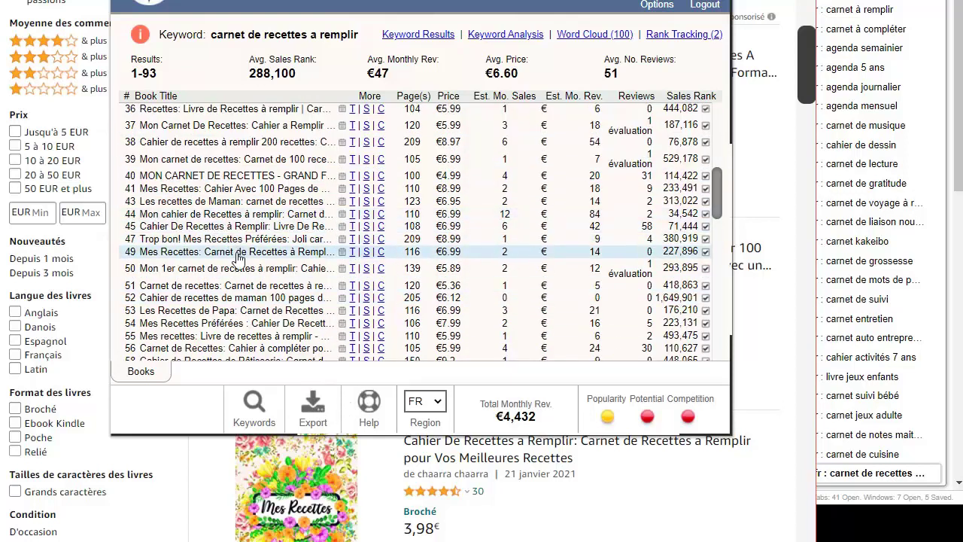
pyautogui.scroll(15, 240, 256)
pyautogui.click(694, 98)
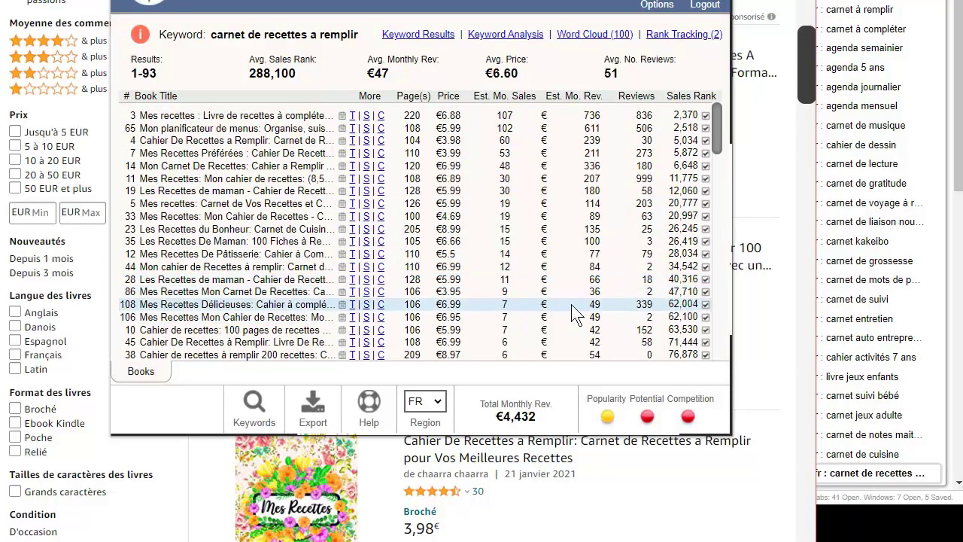
# Step: Examine the top books' estimated monthly sales and highlight the books ranked from 12,060 to 62,100
pyautogui.moveTo(504, 128); pyautogui.dragTo(533, 256)
pyautogui.click(537, 268)
pyautogui.scroll(-2, 466, 275)
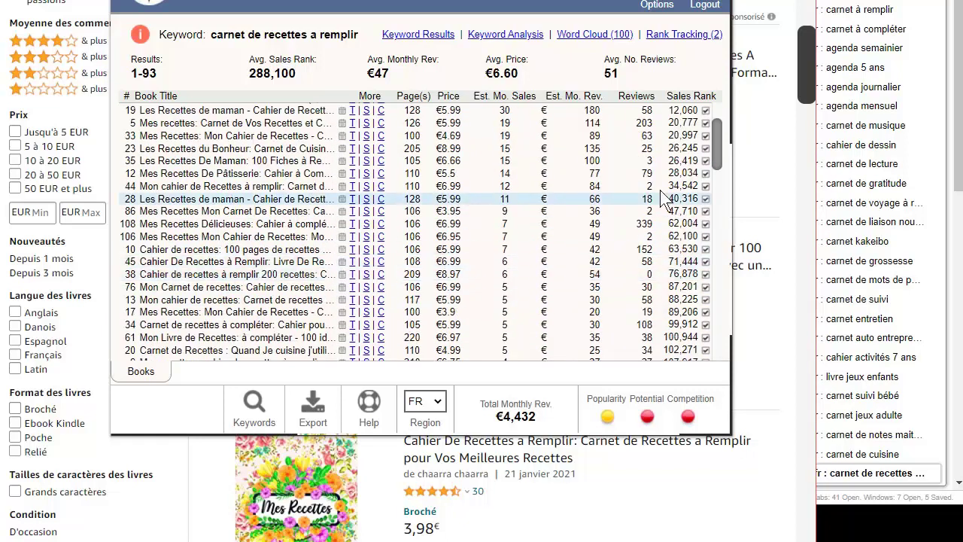
pyautogui.moveTo(675, 110); pyautogui.dragTo(669, 253)
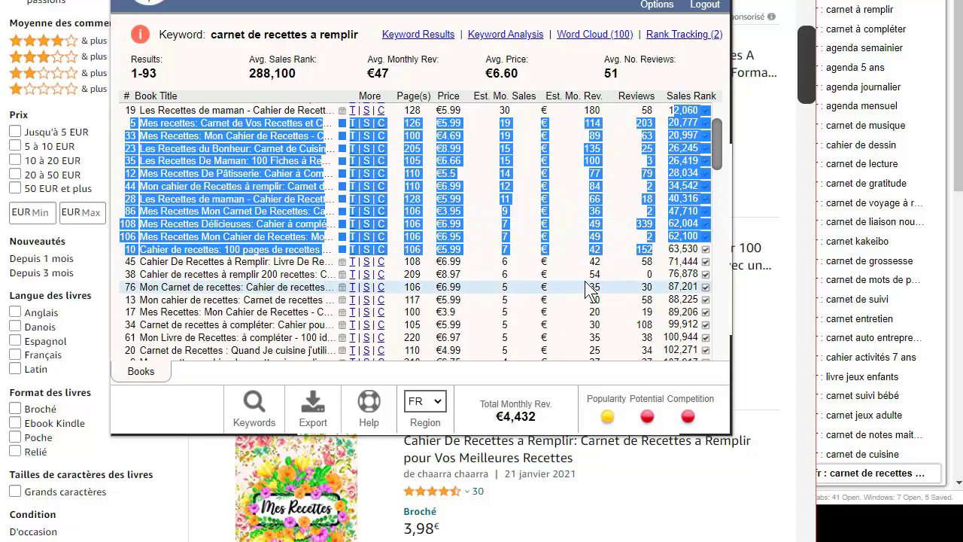
# Step: Return to the top sellers, highlight the books ranked from 6,648 to 62,004, and clear the highlight
pyautogui.scroll(2, 419, 252)
pyautogui.scroll(-5, 418, 252)
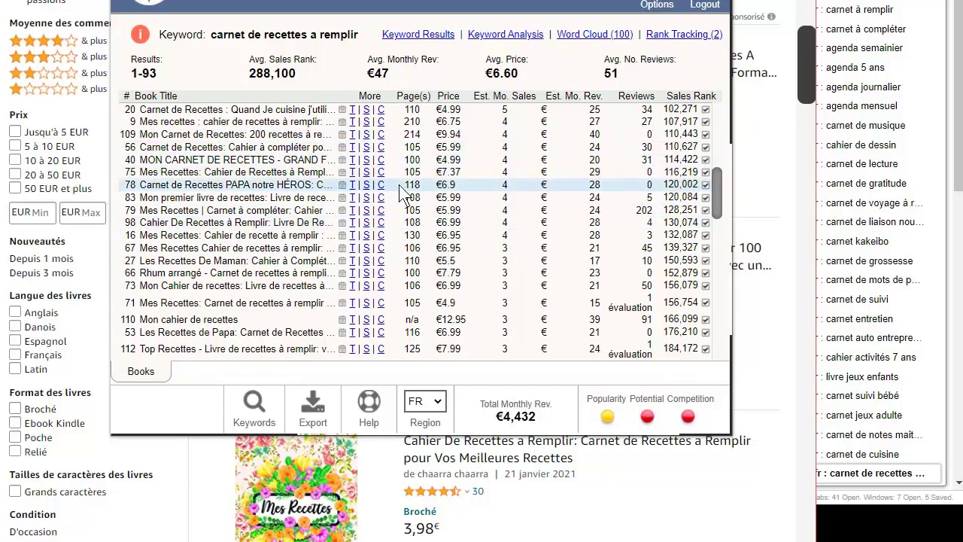
pyautogui.scroll(10, 324, 215)
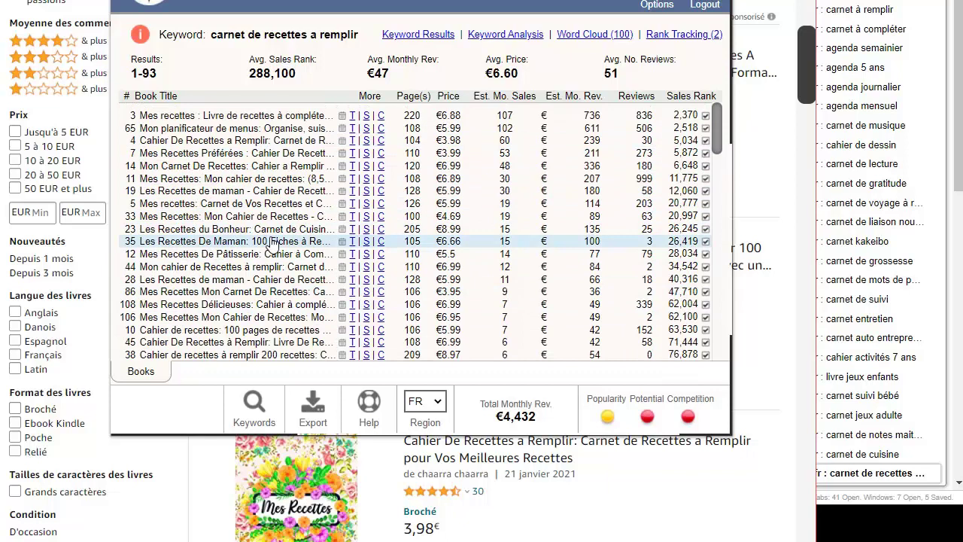
pyautogui.moveTo(504, 166); pyautogui.dragTo(683, 307)
pyautogui.click(682, 307)
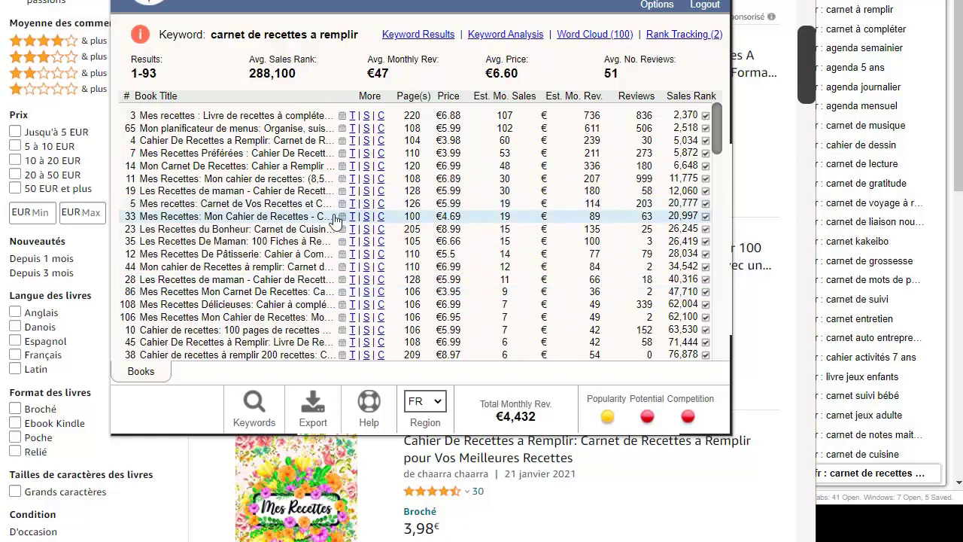
# Step: Examine the titles, estimated monthly sales and sales ranks of the mid-list and lower-ranked books against the top sellers
pyautogui.scroll(-2, 385, 259)
pyautogui.scroll(-1, 386, 260)
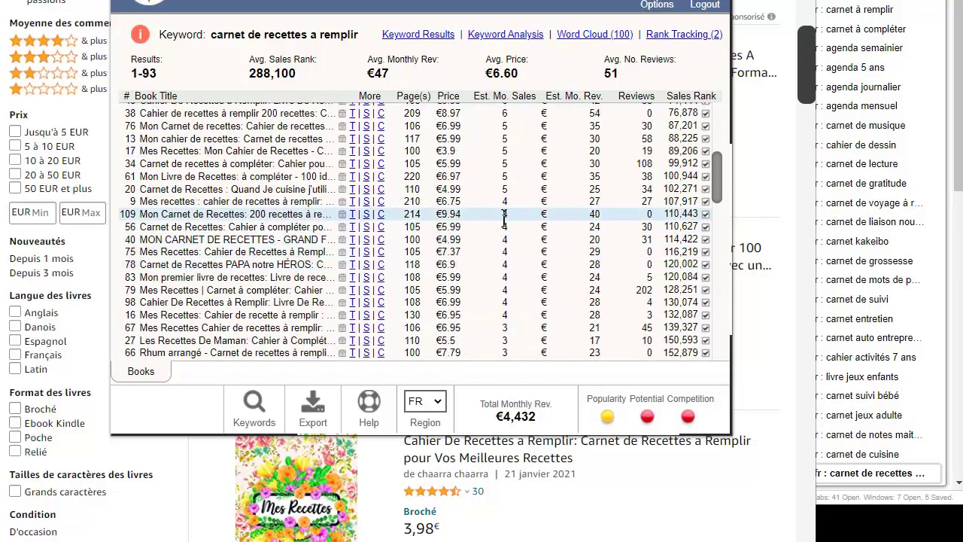
pyautogui.scroll(-1, 304, 252)
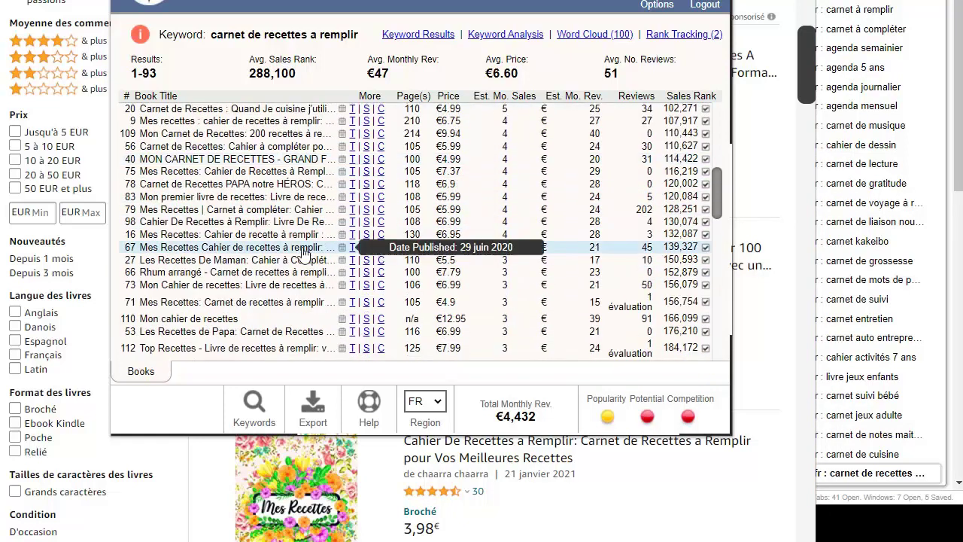
pyautogui.scroll(-1, 334, 237)
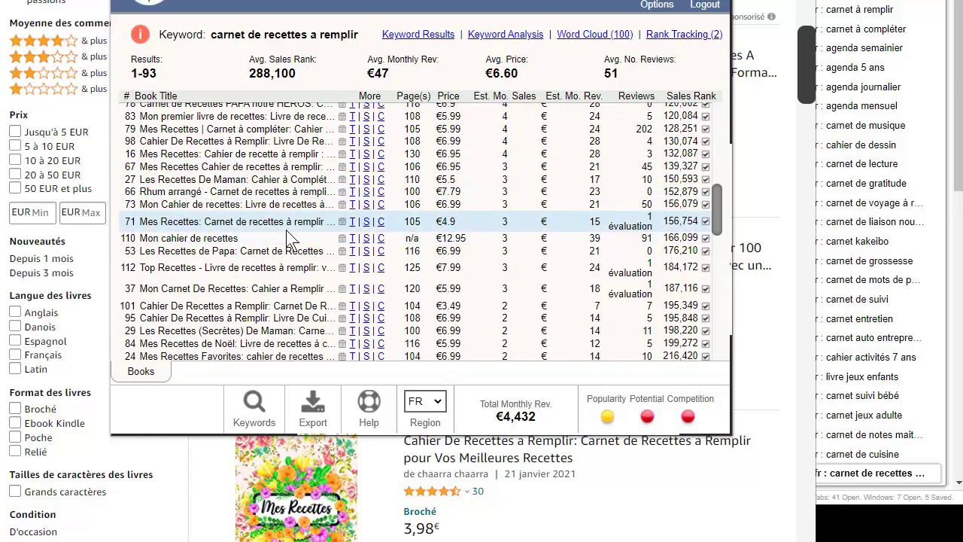
pyautogui.scroll(6, 452, 271)
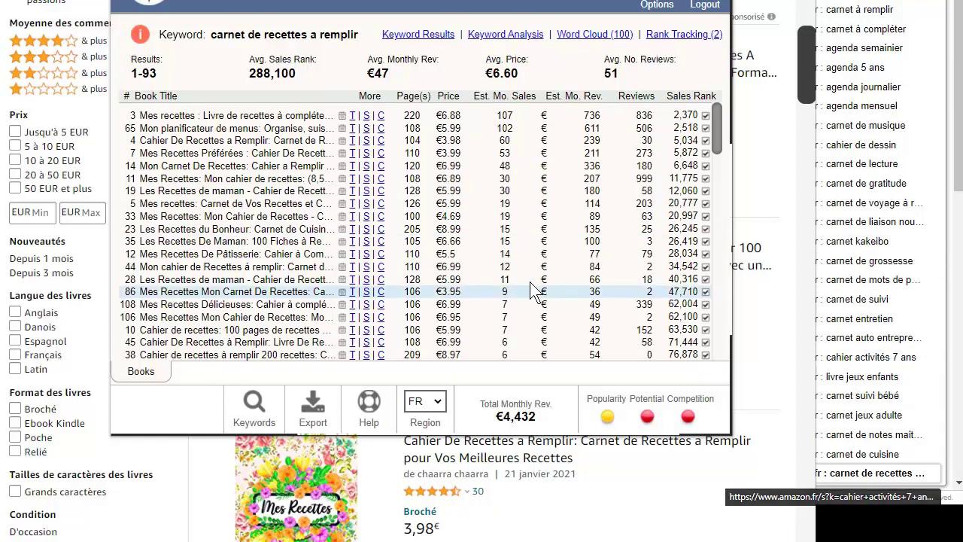
pyautogui.scroll(-10, 556, 253)
pyautogui.scroll(-5, 550, 240)
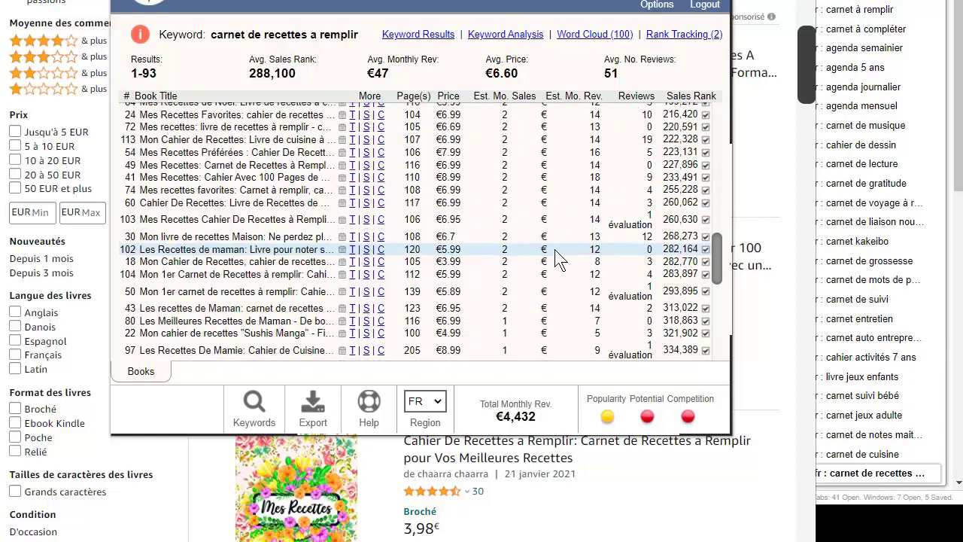
pyautogui.scroll(5, 602, 260)
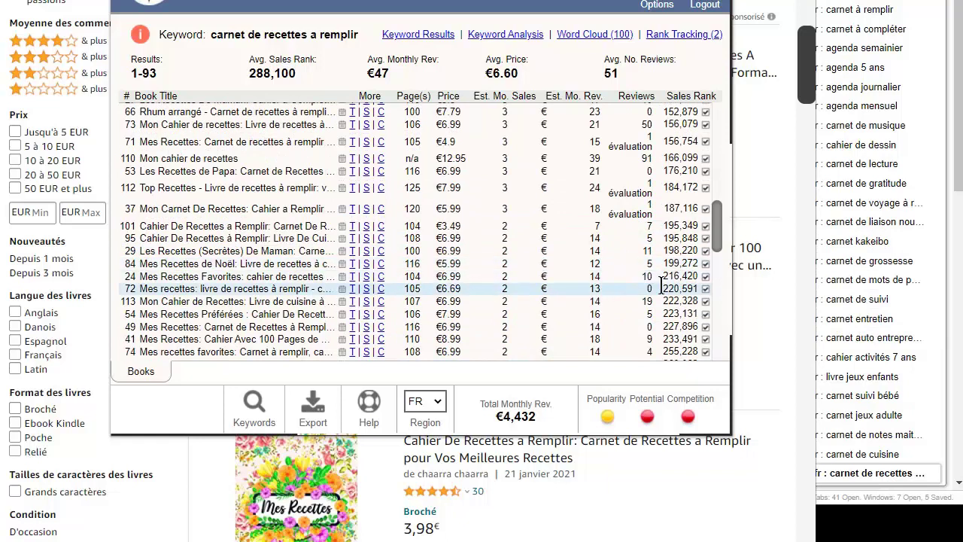
pyautogui.scroll(5, 557, 275)
pyautogui.scroll(-3, 485, 288)
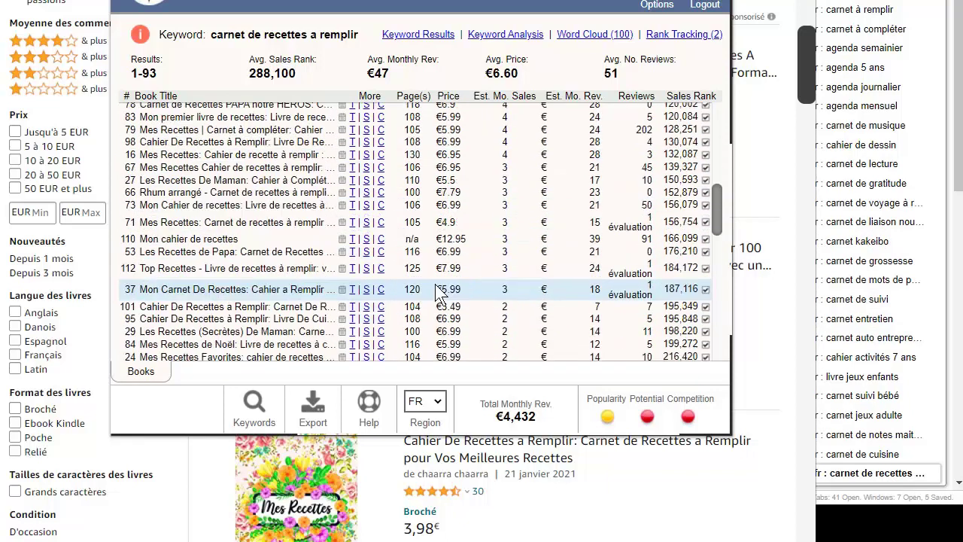
pyautogui.scroll(-3, 402, 289)
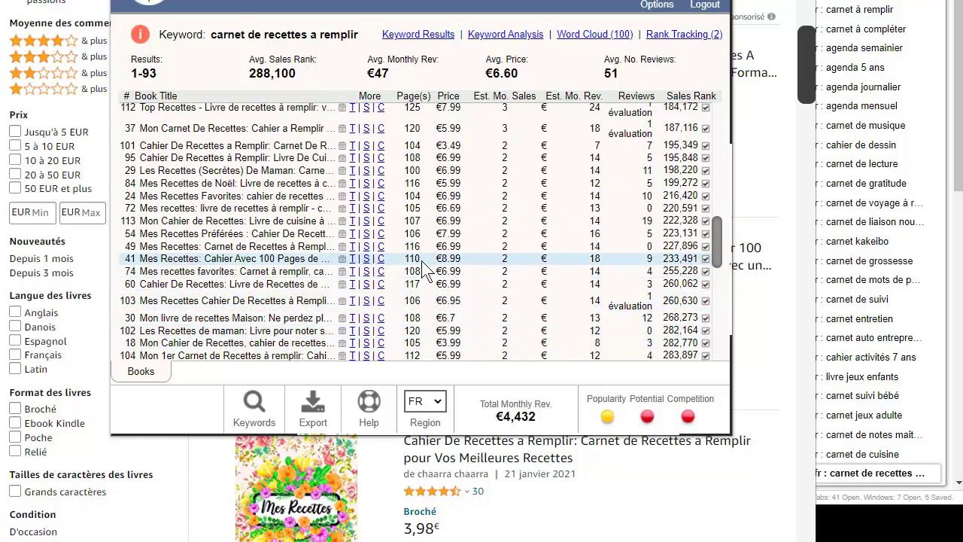
pyautogui.scroll(10, 527, 249)
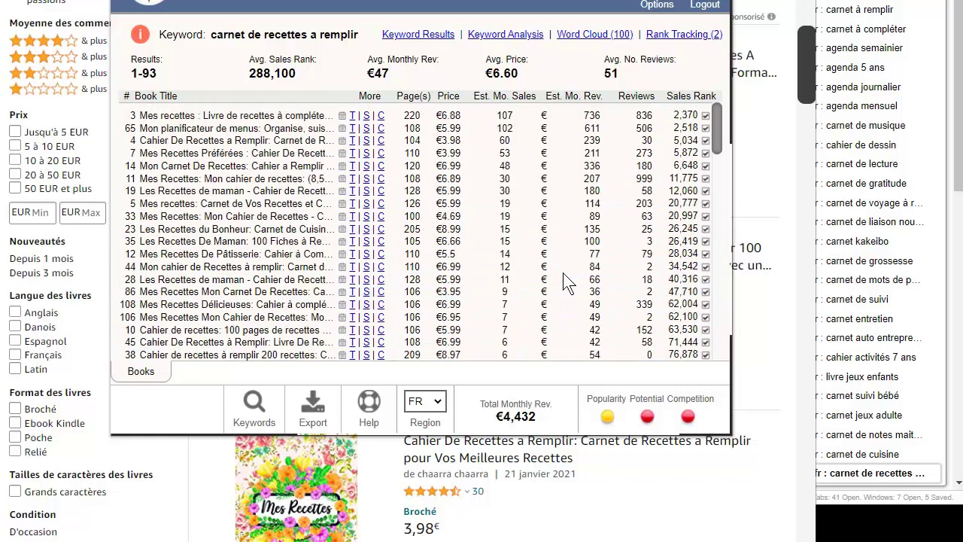
# Step: Highlight the books with 15 to 19 estimated monthly sales and the books ranked up to 99,912, and return to the best sellers
pyautogui.moveTo(518, 203); pyautogui.dragTo(515, 241)
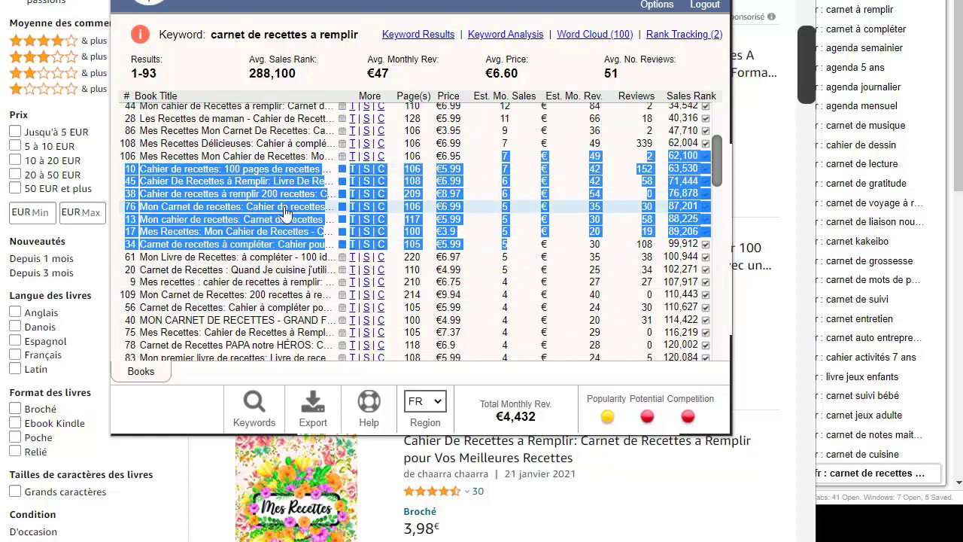
pyautogui.scroll(-3, 527, 226)
pyautogui.moveTo(505, 134); pyautogui.dragTo(501, 225)
pyautogui.scroll(6, 552, 293)
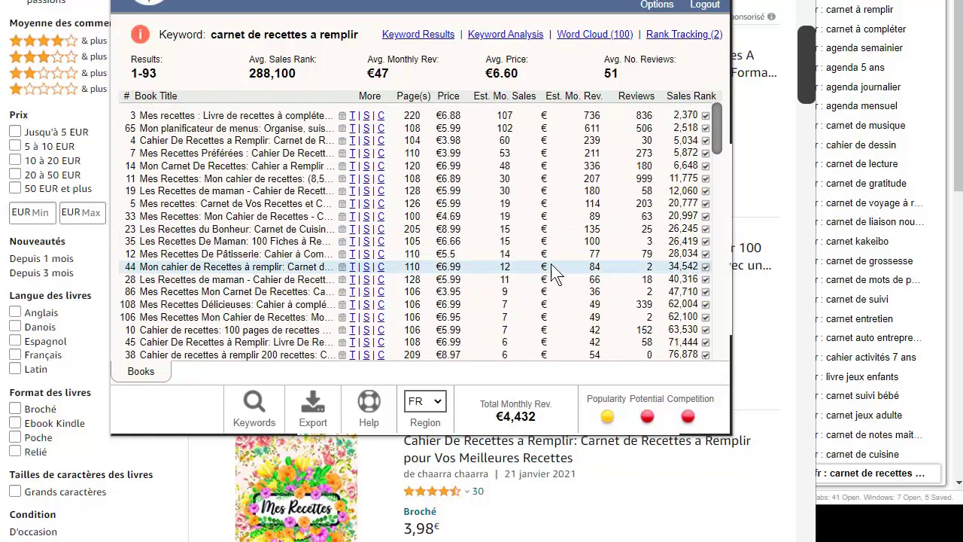
# Step: Highlight single monthly sales estimates of 30, 15, 7 and 2 at successive points down the ranked book list
pyautogui.click(503, 179)
pyautogui.moveTo(502, 179); pyautogui.dragTo(514, 180)
pyautogui.moveTo(489, 231); pyautogui.dragTo(516, 231)
pyautogui.moveTo(497, 304); pyautogui.dragTo(518, 307)
pyautogui.scroll(-3, 550, 308)
pyautogui.scroll(-3, 512, 309)
pyautogui.scroll(-3, 482, 299)
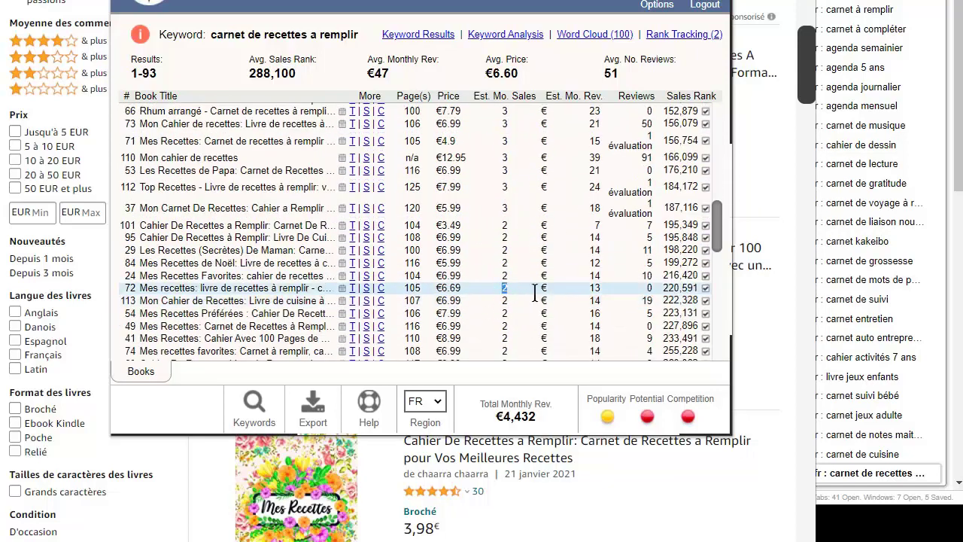
pyautogui.scroll(-3, 537, 290)
pyautogui.moveTo(503, 261); pyautogui.dragTo(540, 280)
pyautogui.scroll(3, 526, 294)
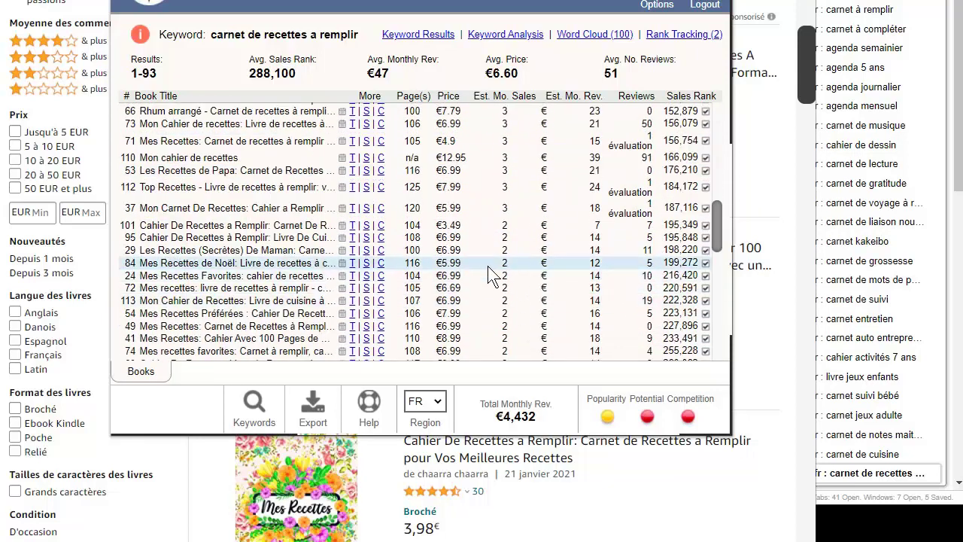
# Step: Go back up to the best sellers and highlight the estimated sales of the two books selling 19 copies monthly
pyautogui.scroll(3, 515, 280)
pyautogui.scroll(5, 518, 289)
pyautogui.moveTo(498, 268); pyautogui.dragTo(514, 271)
pyautogui.scroll(2, 526, 301)
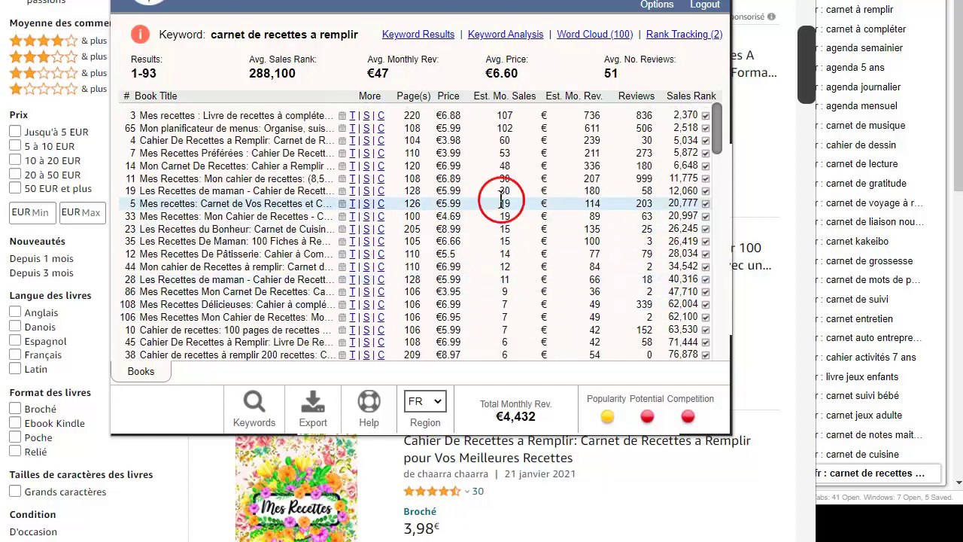
pyautogui.moveTo(520, 205); pyautogui.dragTo(498, 214)
# Step: Highlight the mid-list books by their sales ranks, and clear the highlight
pyautogui.scroll(-1, 506, 225)
pyautogui.scroll(-1, 505, 226)
pyautogui.moveTo(682, 169); pyautogui.dragTo(280, 296)
pyautogui.moveTo(686, 345); pyautogui.dragTo(651, 238)
pyautogui.scroll(-2, 596, 262)
pyautogui.click(618, 252)
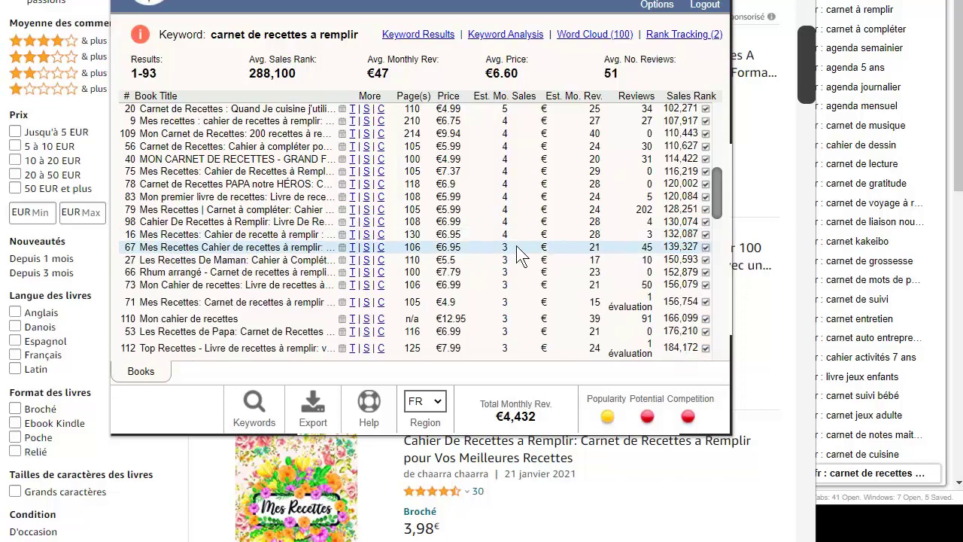
# Step: Examine how the estimated monthly sales fall with sales rank from the best sellers to the end of the list
pyautogui.scroll(-2, 497, 249)
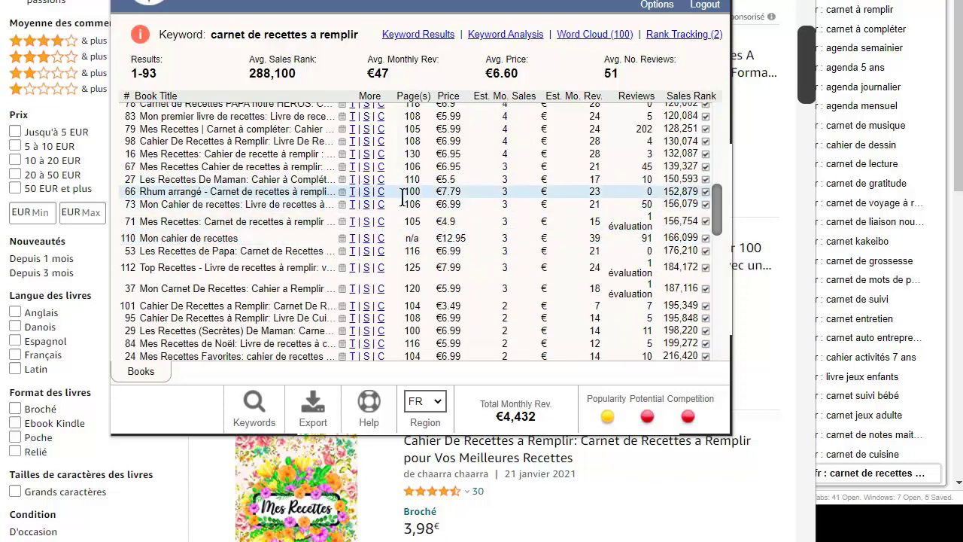
pyautogui.scroll(-2, 437, 199)
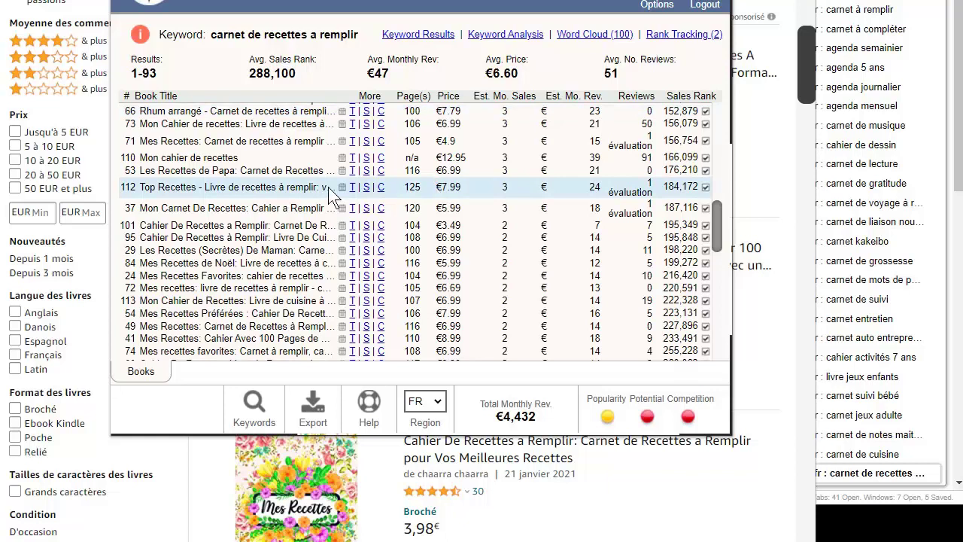
pyautogui.scroll(-4, 402, 193)
pyautogui.scroll(12, 451, 204)
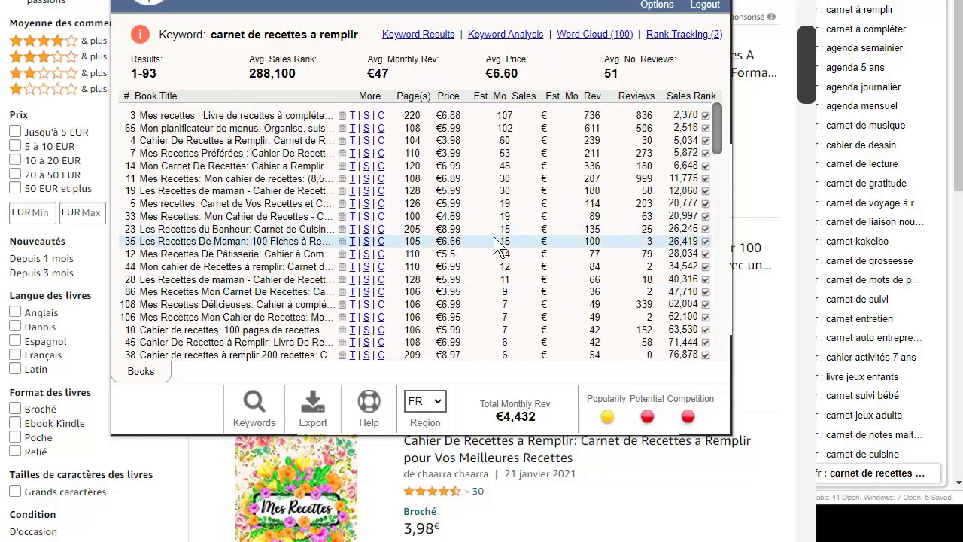
pyautogui.scroll(-2, 454, 238)
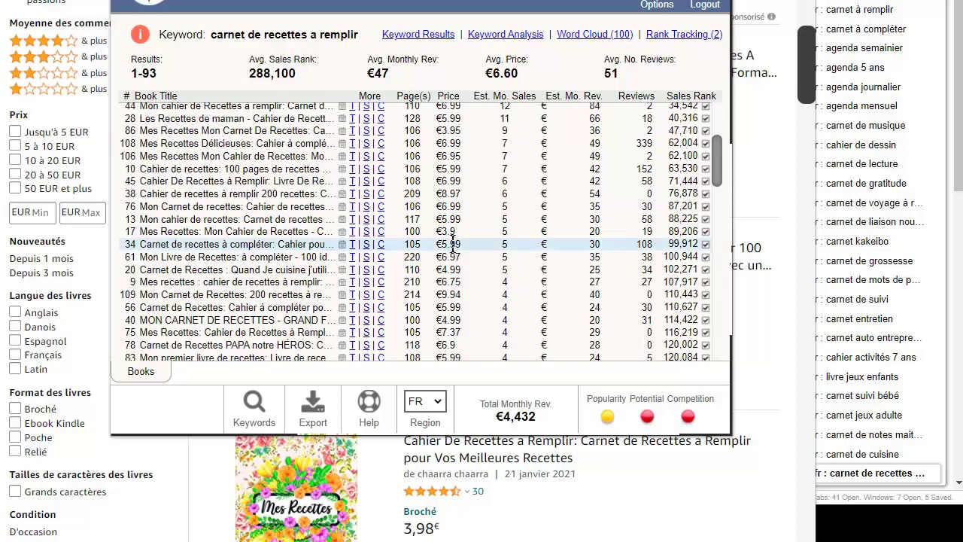
pyautogui.scroll(2, 440, 256)
pyautogui.scroll(-6, 452, 248)
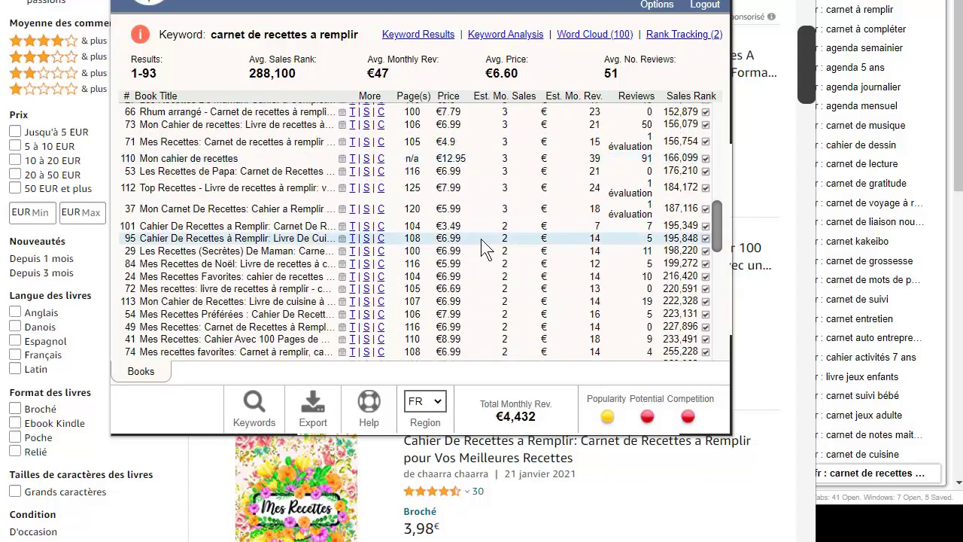
pyautogui.scroll(-5, 480, 241)
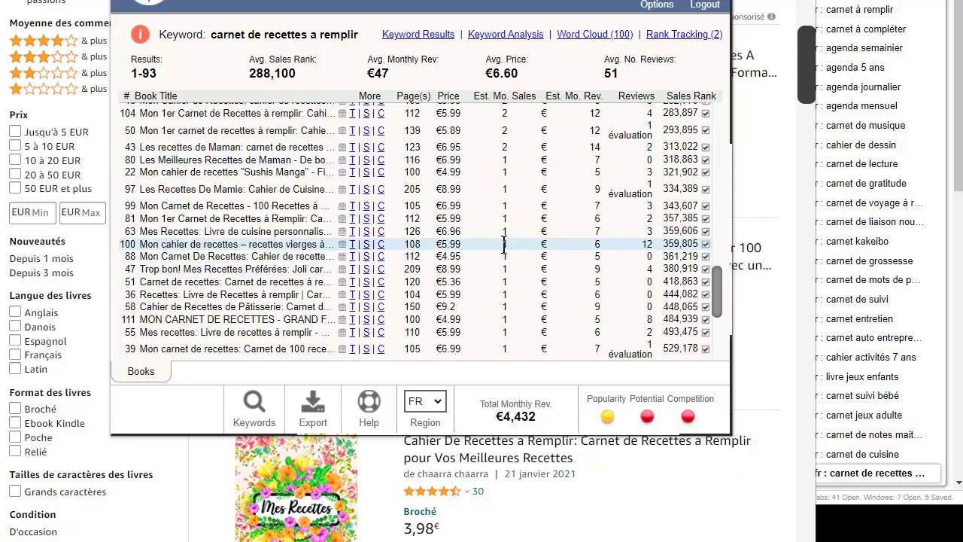
pyautogui.scroll(-5, 506, 239)
pyautogui.scroll(16, 506, 240)
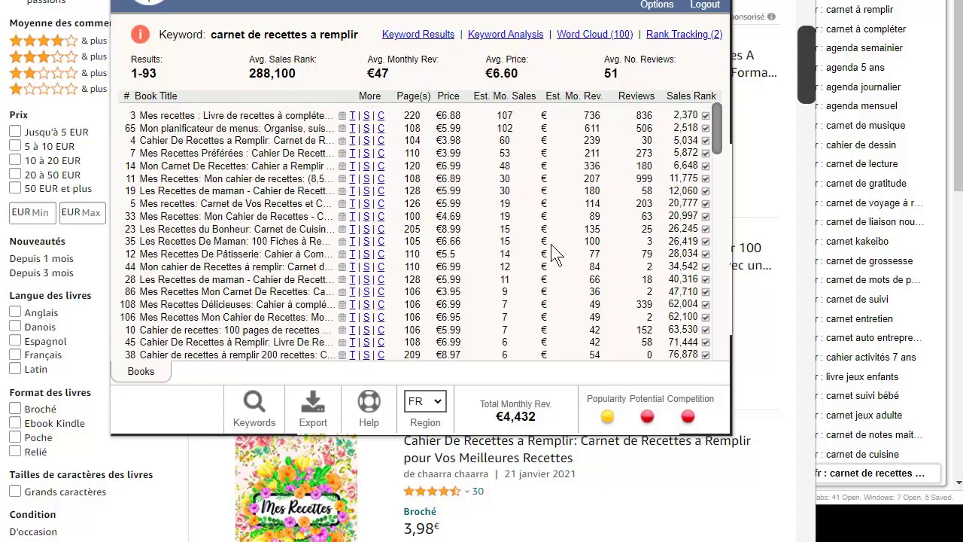
# Step: Highlight the books ranked from 2,370 to 63,530 and their monthly sales estimates, and clear the highlight
pyautogui.moveTo(665, 114); pyautogui.dragTo(722, 334)
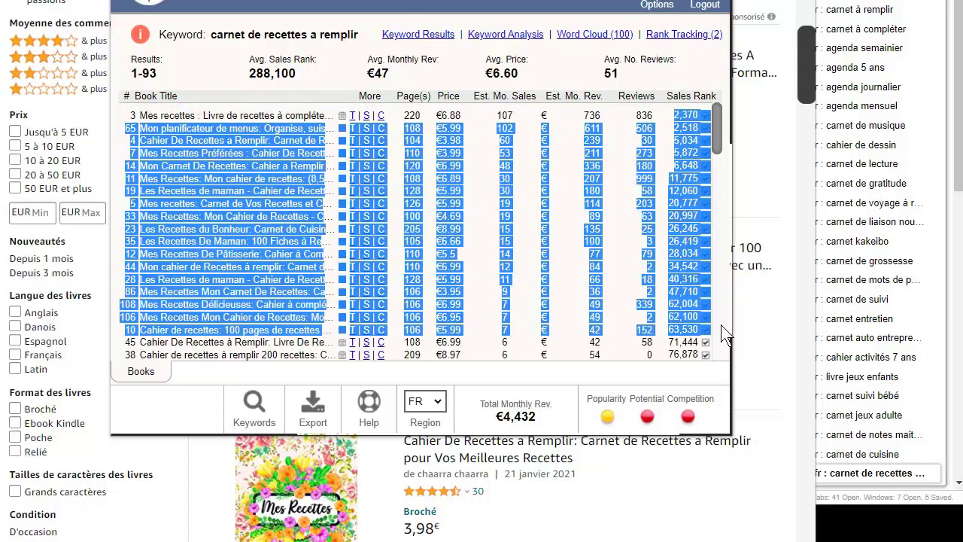
pyautogui.click(500, 128)
pyautogui.moveTo(508, 133); pyautogui.dragTo(537, 301)
pyautogui.click(537, 301)
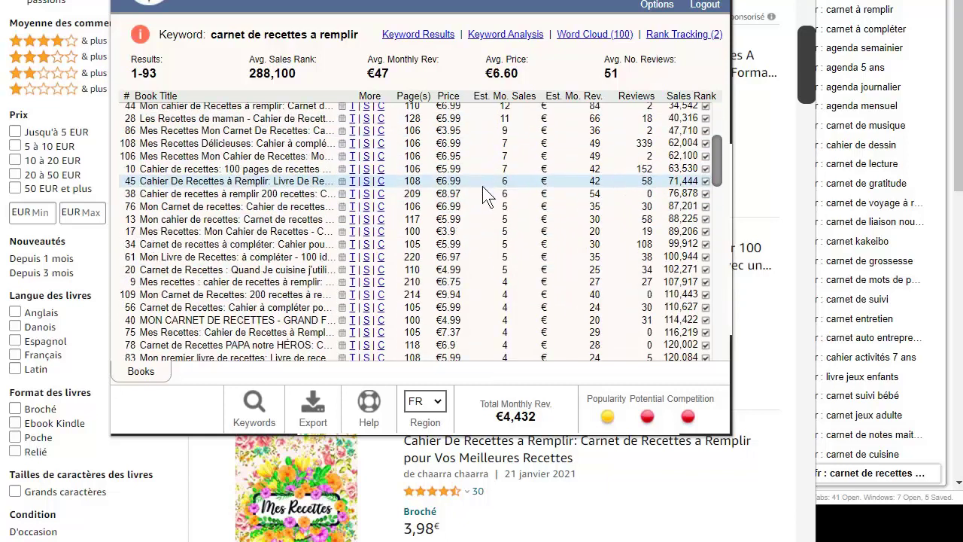
pyautogui.click(692, 103)
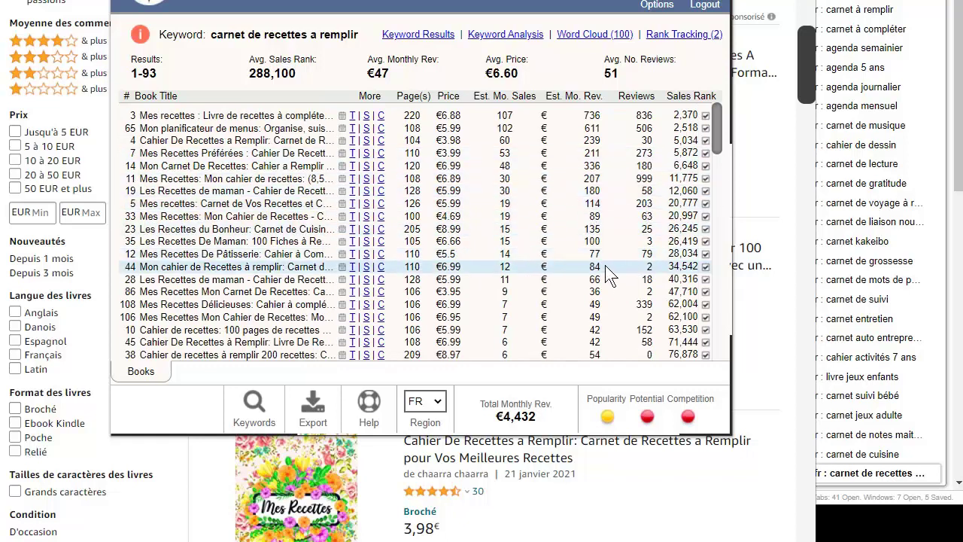
# Step: Highlight the books ranked from 2,518 to 62,004 and the weakest ranks at the end of the list, and return to the best sellers
pyautogui.moveTo(667, 130); pyautogui.dragTo(654, 304)
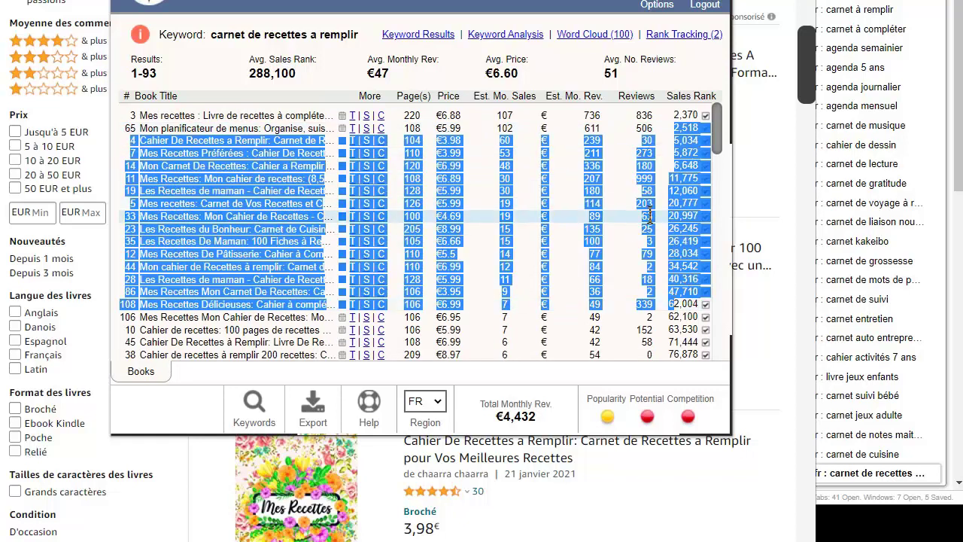
pyautogui.scroll(-14, 653, 218)
pyautogui.moveTo(667, 244); pyautogui.dragTo(682, 341)
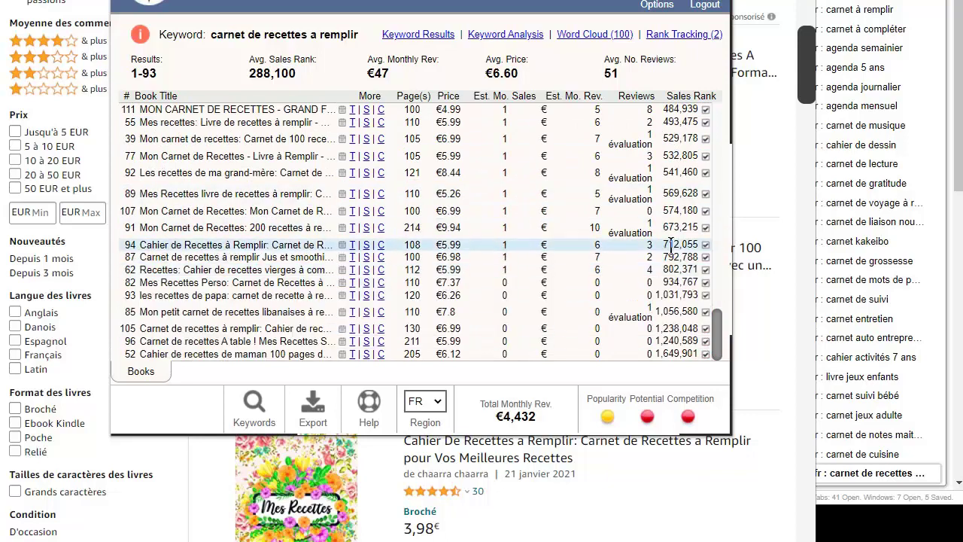
pyautogui.scroll(15, 617, 268)
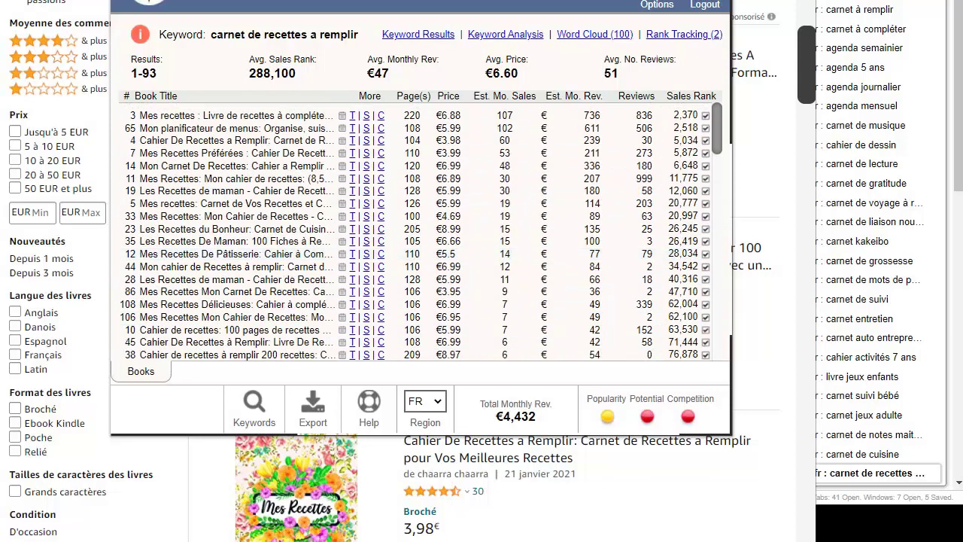
# Step: Compare the titles and sales ranks of the mid-list recipe books with those of the best sellers
pyautogui.scroll(-5, 553, 277)
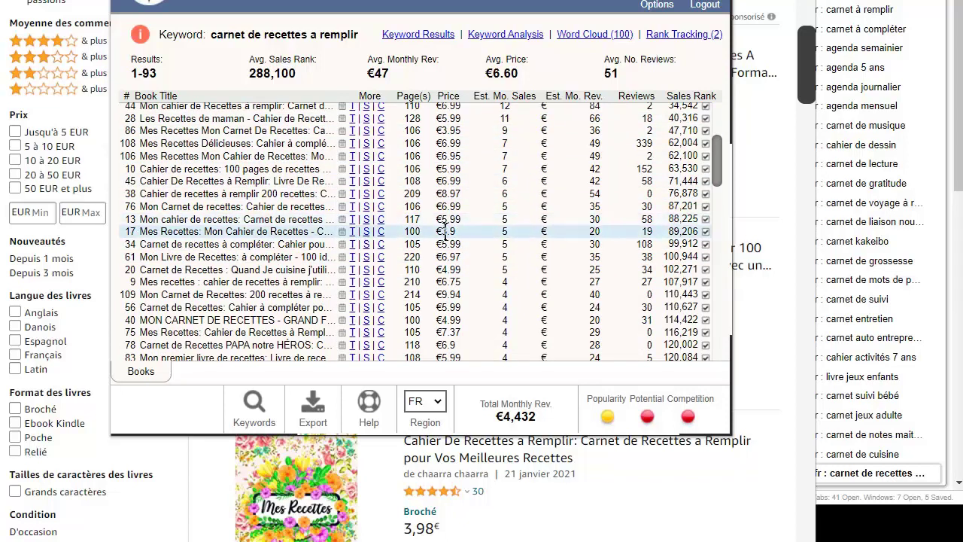
pyautogui.scroll(-10, 467, 239)
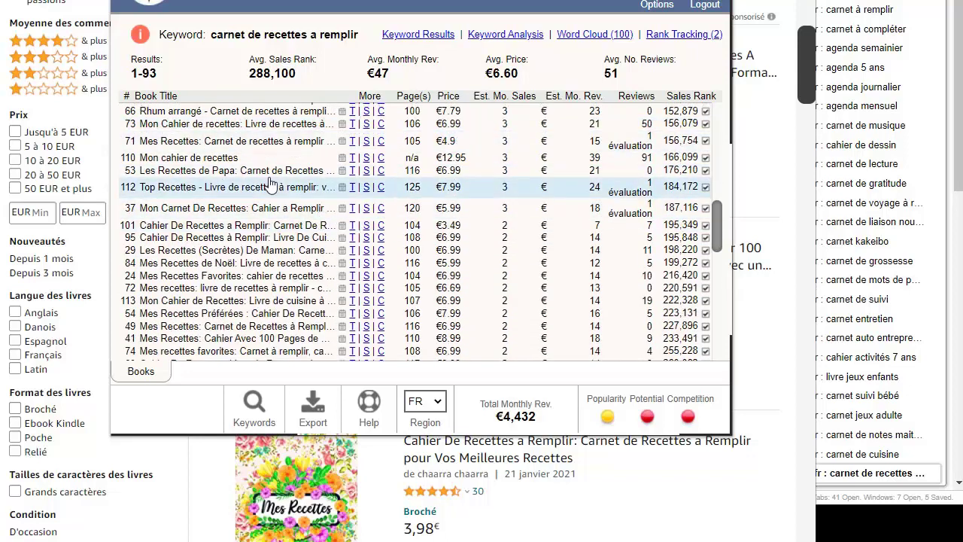
pyautogui.scroll(15, 335, 192)
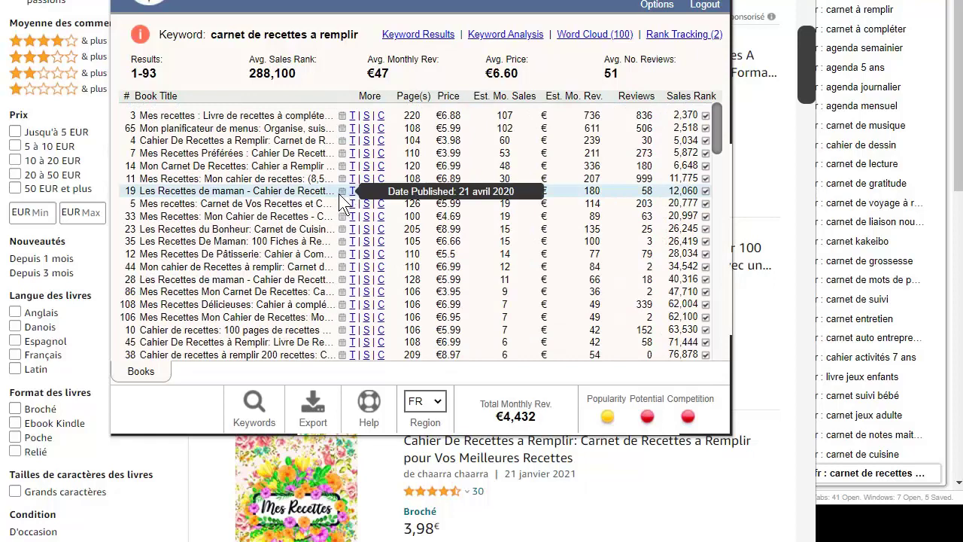
pyautogui.scroll(-5, 340, 188)
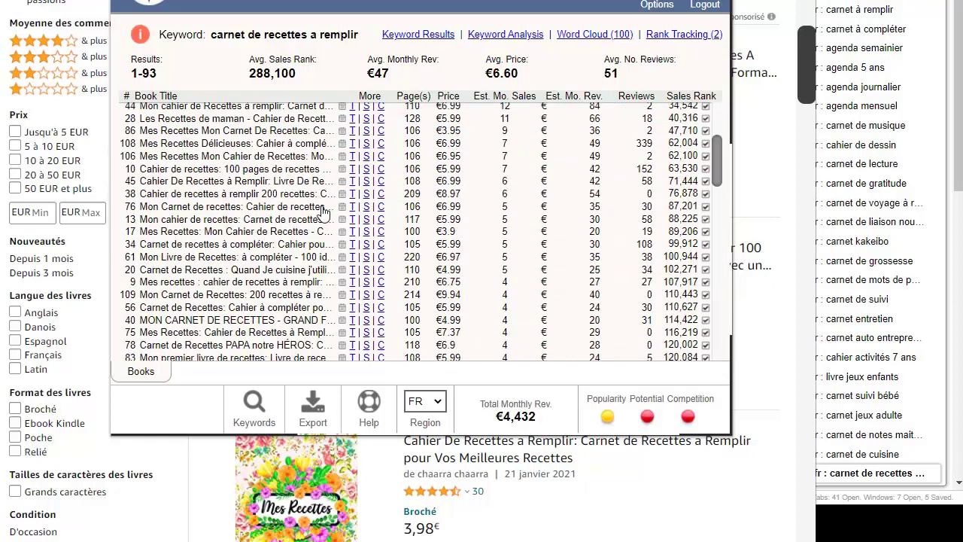
# Step: Review the recipe book titles through the lowest-ranked entries at the end of the list, and return to the best sellers
pyautogui.scroll(-5, 265, 185)
pyautogui.scroll(-3, 265, 184)
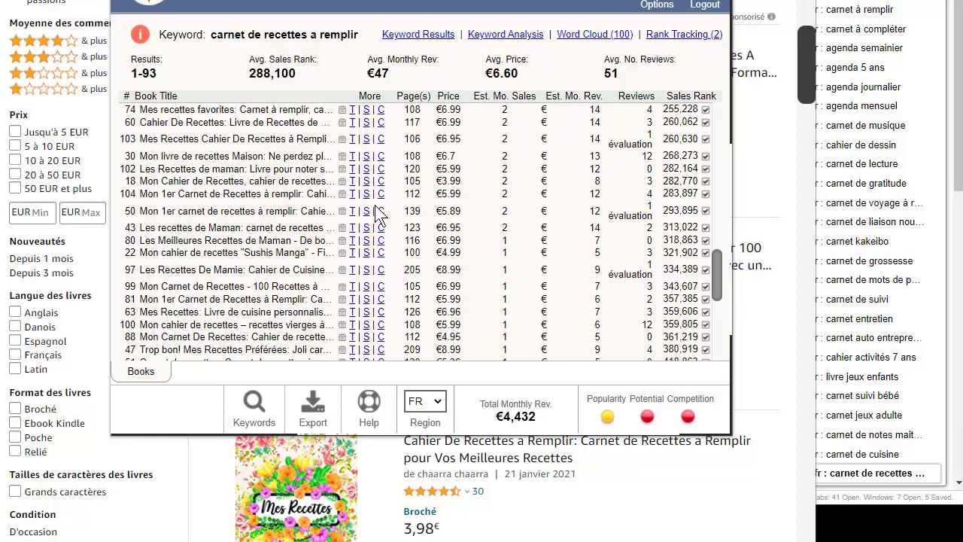
pyautogui.scroll(15, 377, 217)
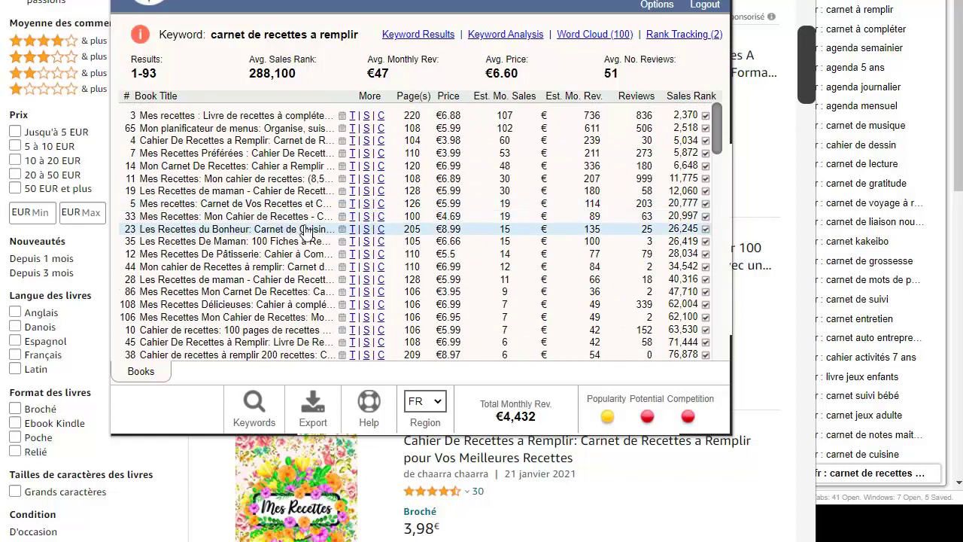
pyautogui.scroll(-8, 316, 236)
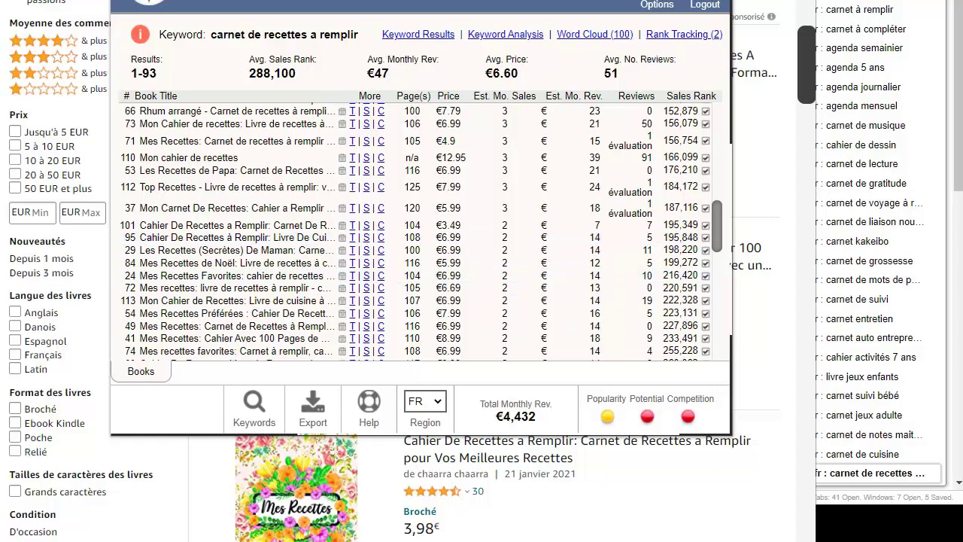
pyautogui.scroll(-5, 379, 255)
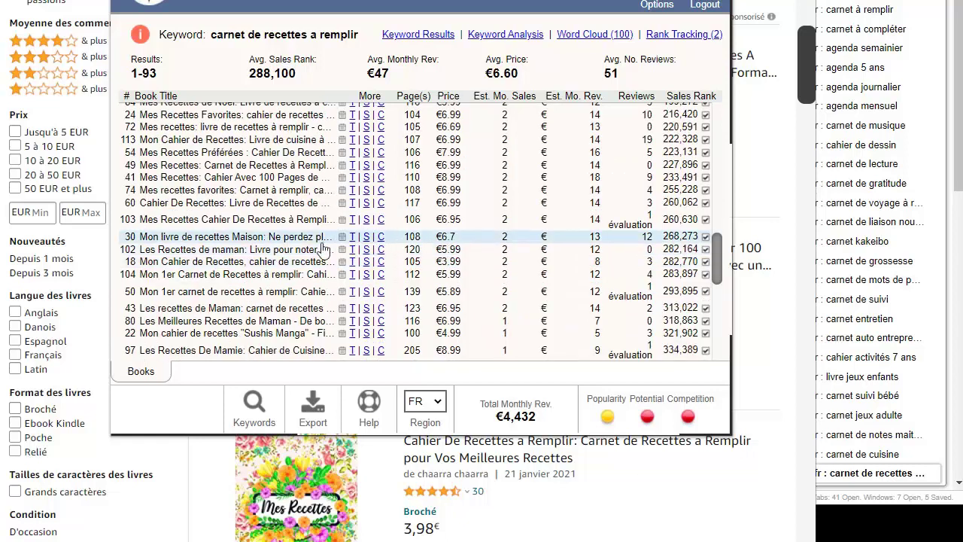
pyautogui.scroll(-5, 237, 189)
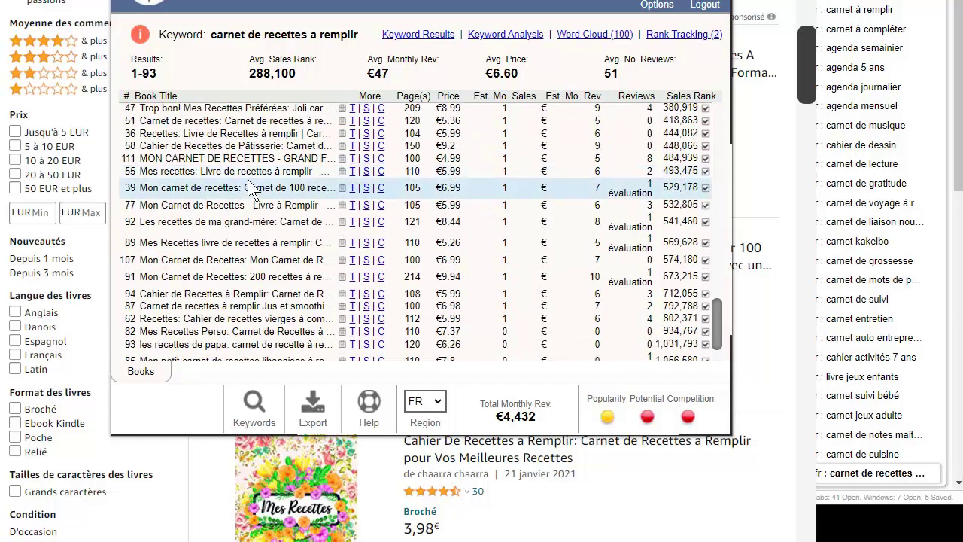
pyautogui.scroll(-2, 245, 186)
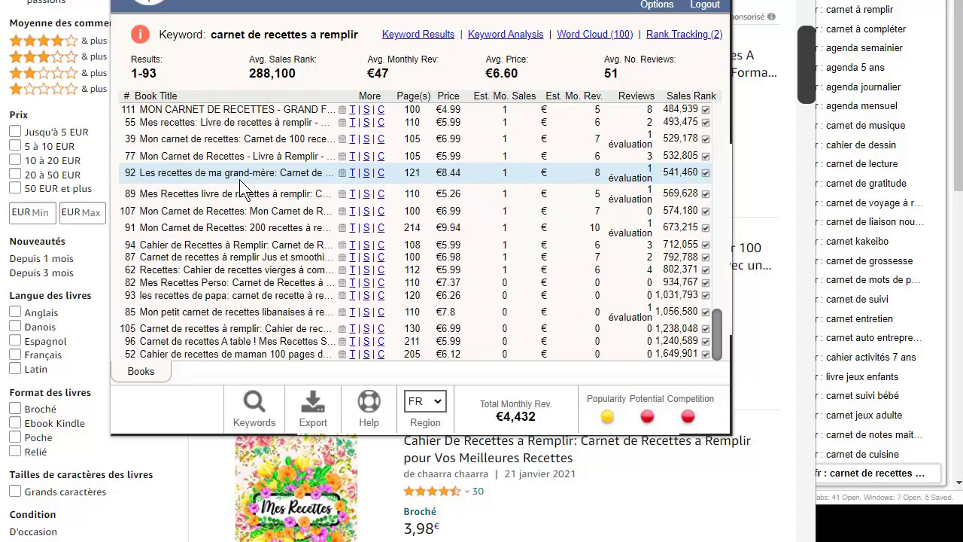
pyautogui.scroll(15, 244, 188)
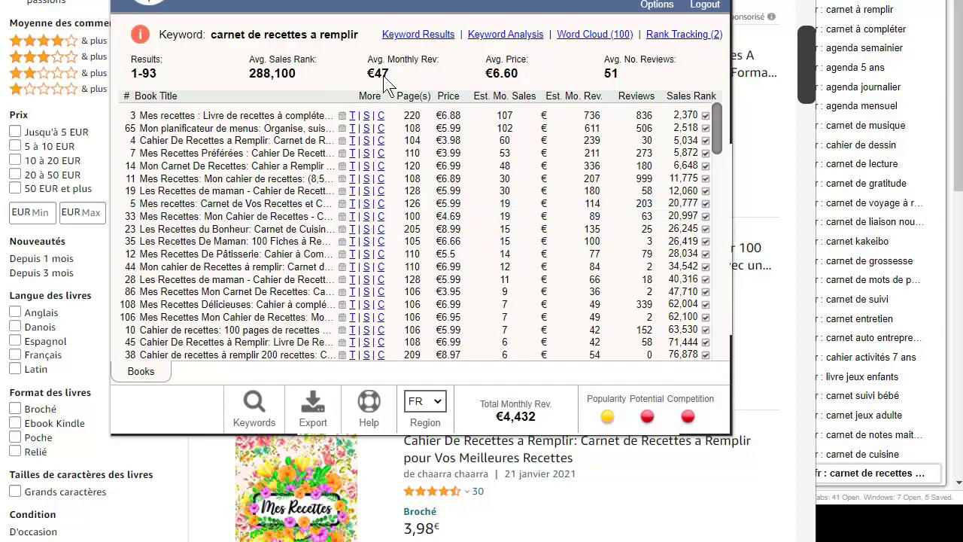
# Step: Compare the estimated monthly sales and revenue of the mid-list recipe books with those of the best sellers
pyautogui.scroll(-3, 503, 259)
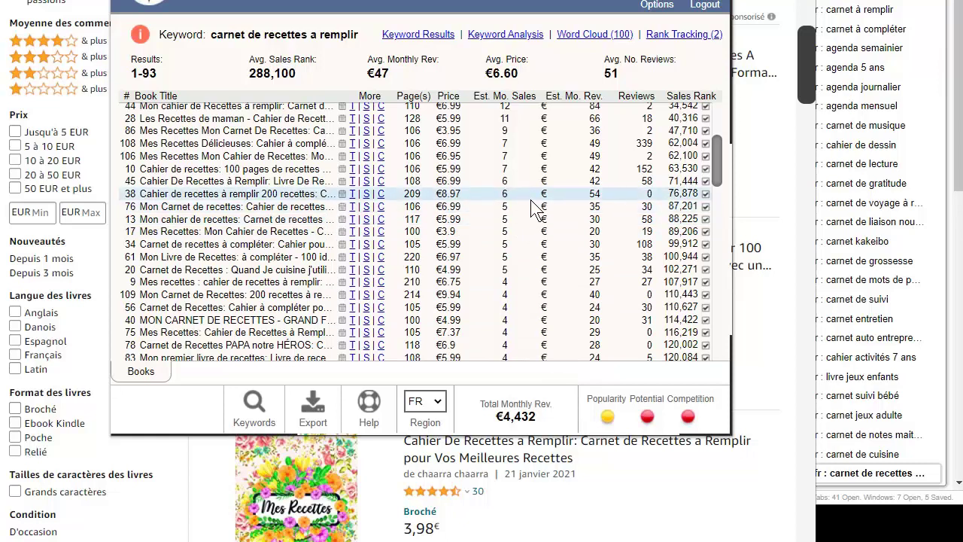
pyautogui.scroll(-3, 542, 210)
pyautogui.scroll(-2, 559, 222)
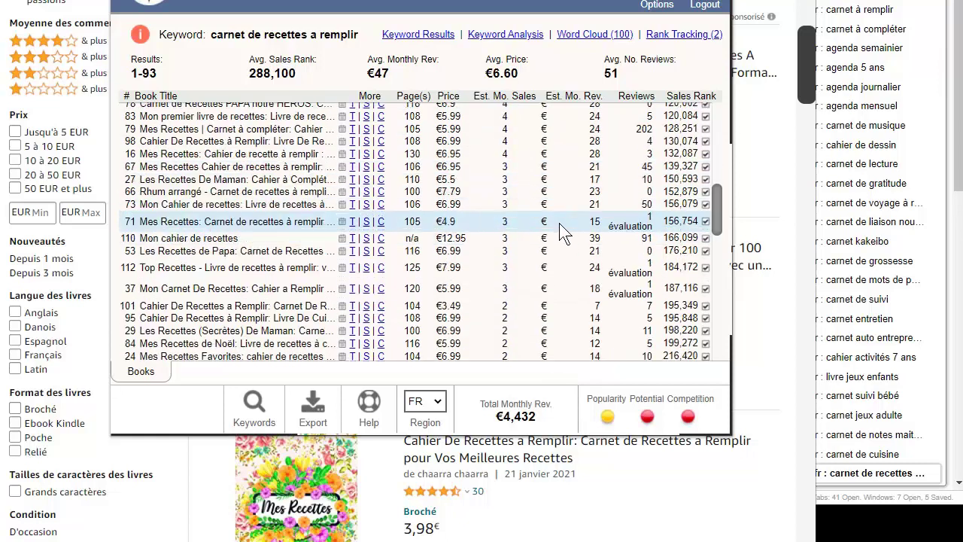
pyautogui.scroll(-2, 550, 224)
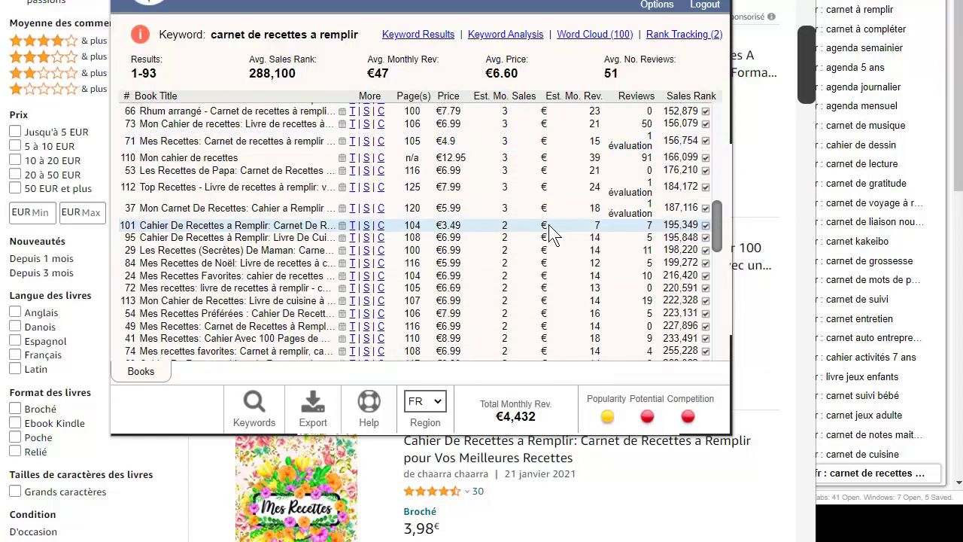
pyautogui.scroll(-4, 550, 222)
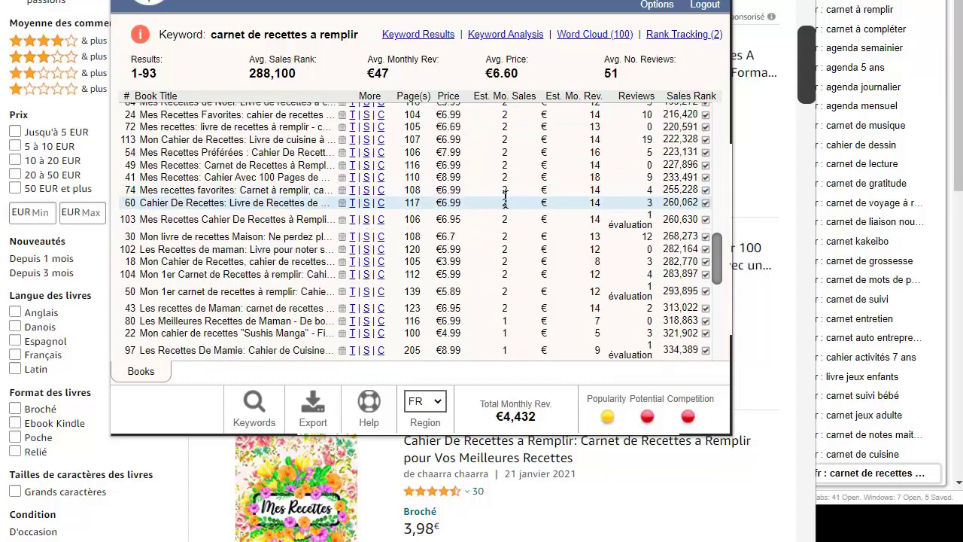
pyautogui.scroll(-3, 505, 199)
pyautogui.scroll(20, 452, 197)
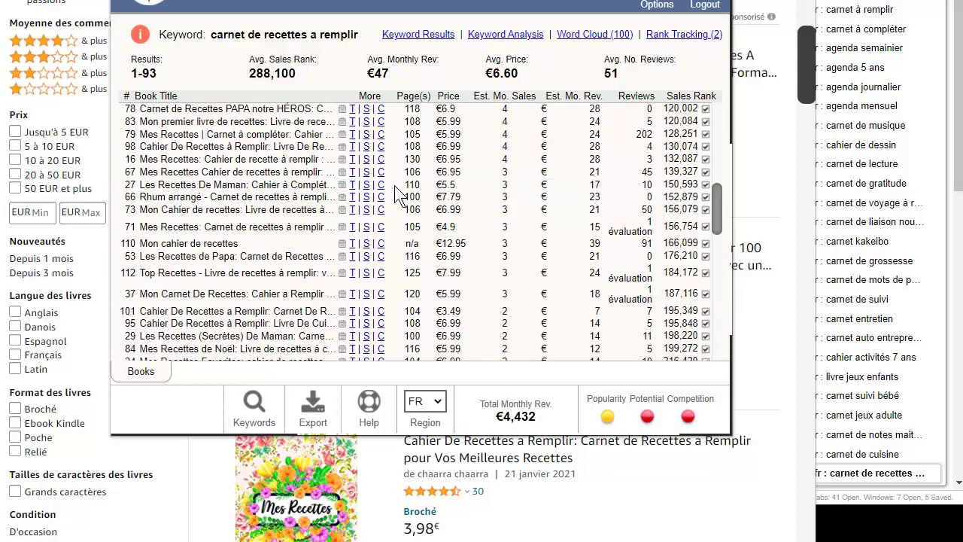
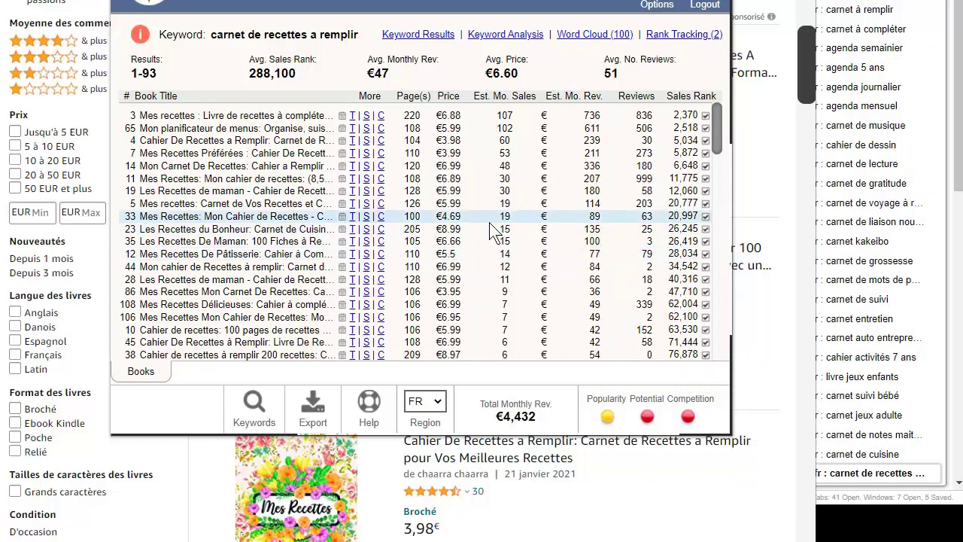
pyautogui.scroll(-2, 493, 231)
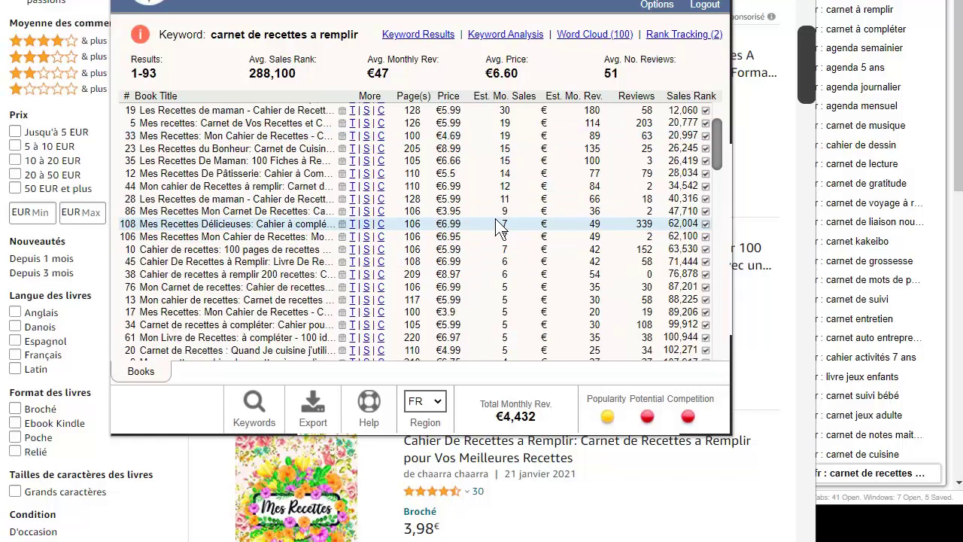
pyautogui.scroll(-2, 499, 228)
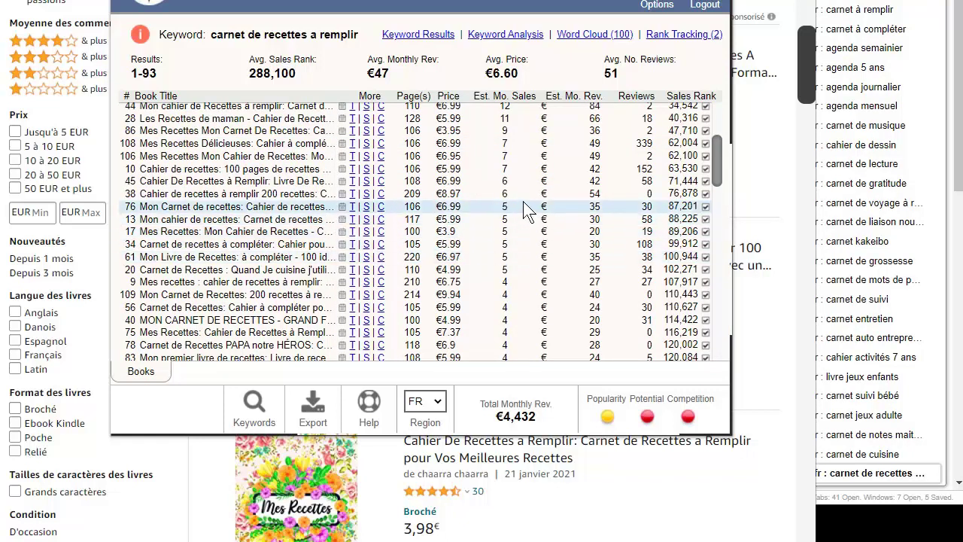
pyautogui.scroll(-4, 523, 201)
pyautogui.scroll(10, 488, 200)
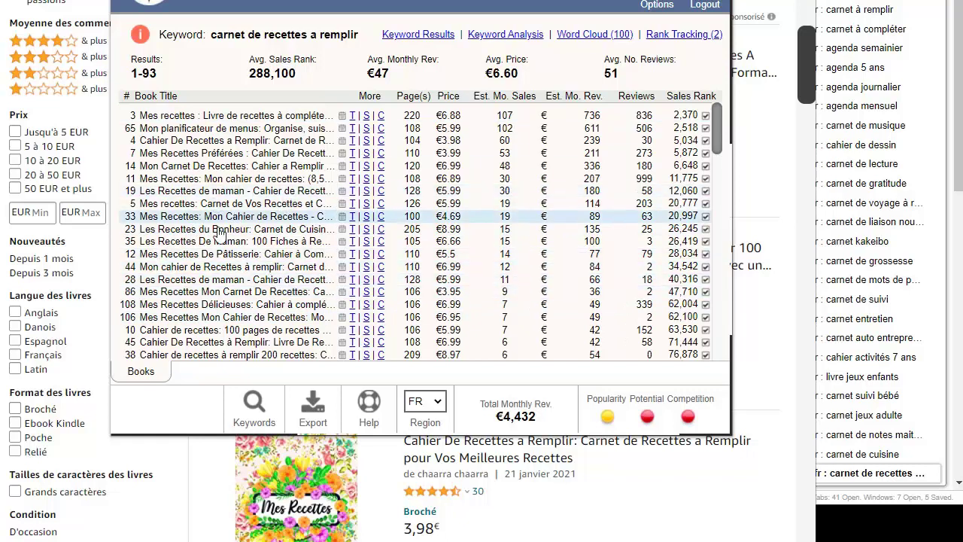
# Step: Check the publication date of the book ranked 34,542, and read the full range of competing titles down to the end of the list
pyautogui.moveTo(341, 267)
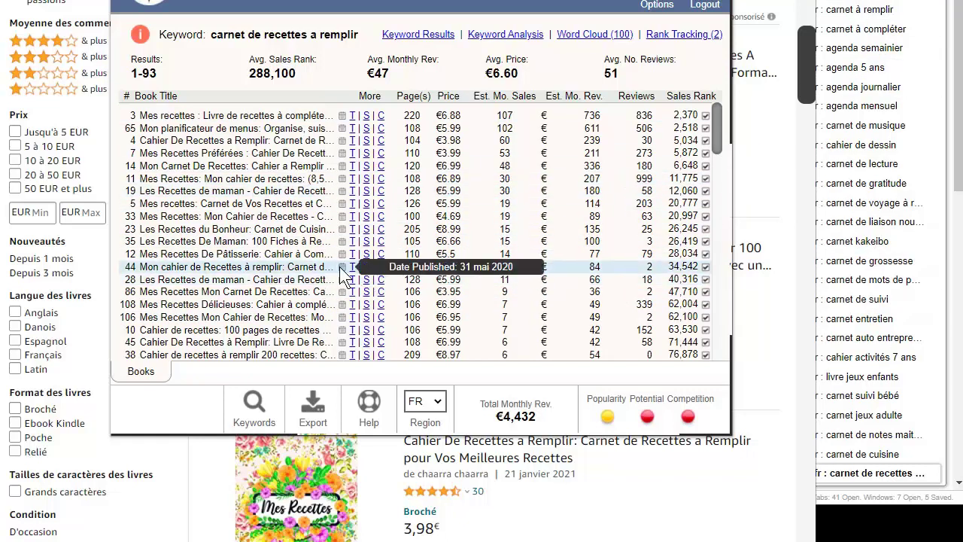
pyautogui.scroll(-2, 252, 267)
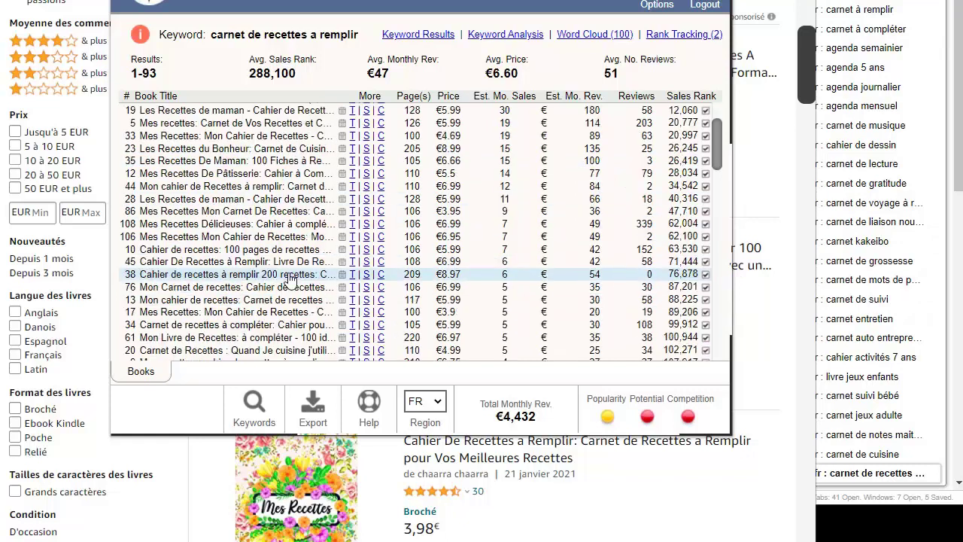
pyautogui.scroll(-2, 205, 197)
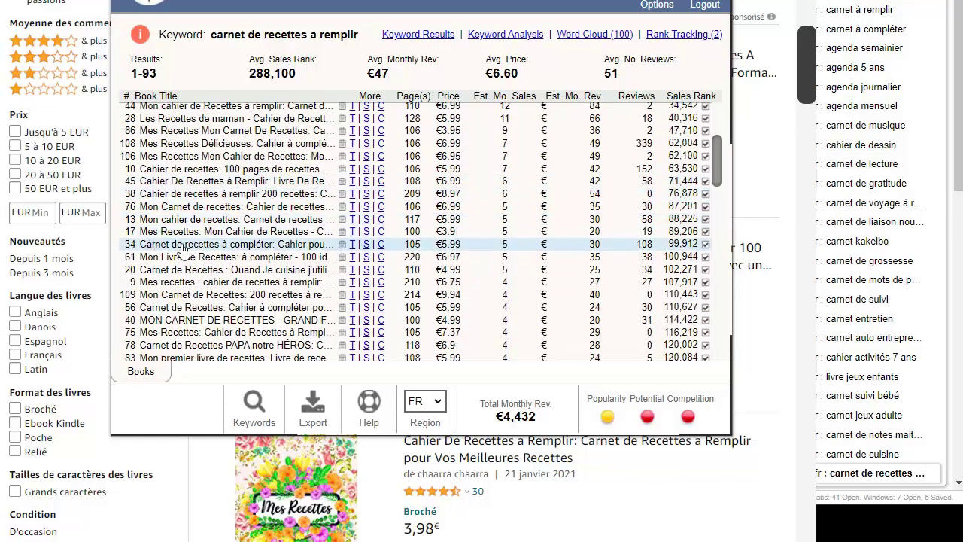
pyautogui.scroll(-4, 184, 251)
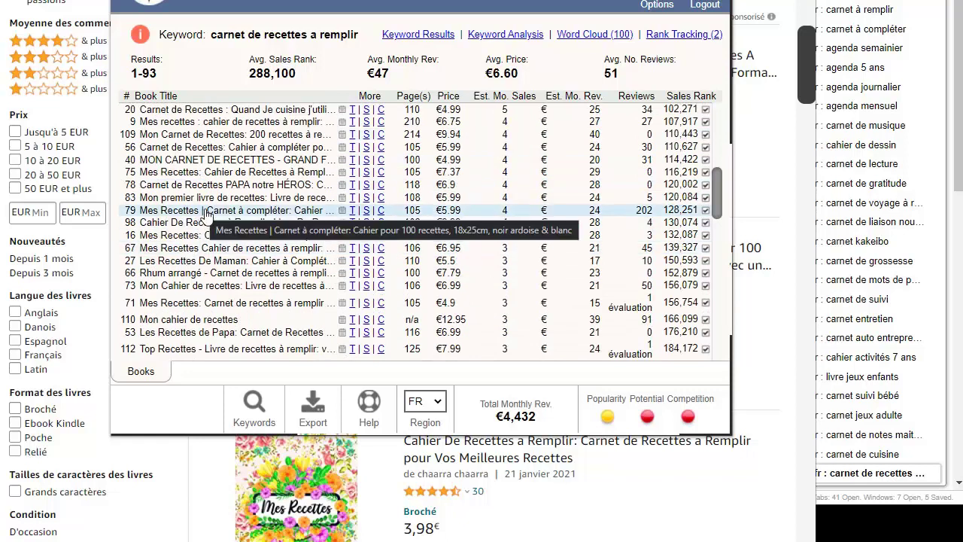
pyautogui.scroll(-4, 241, 217)
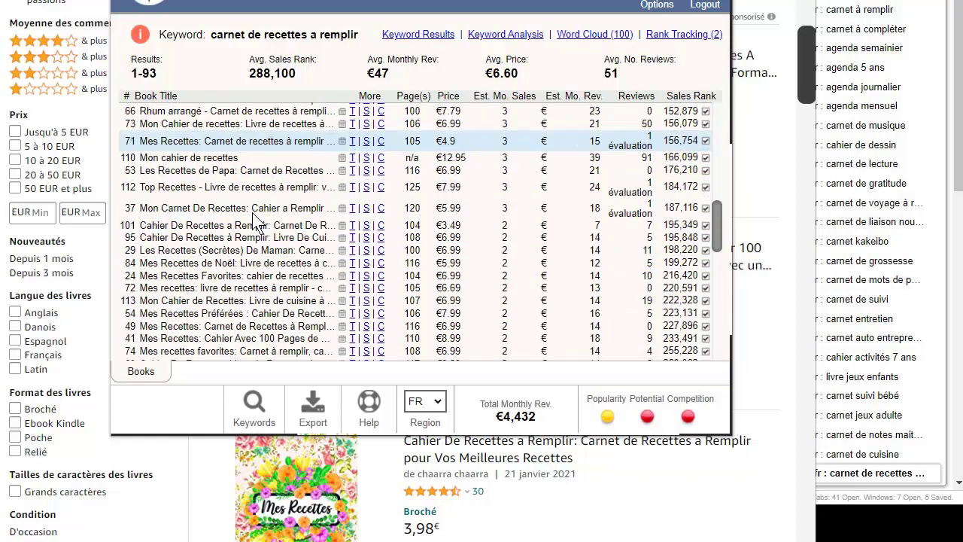
pyautogui.scroll(-5, 252, 218)
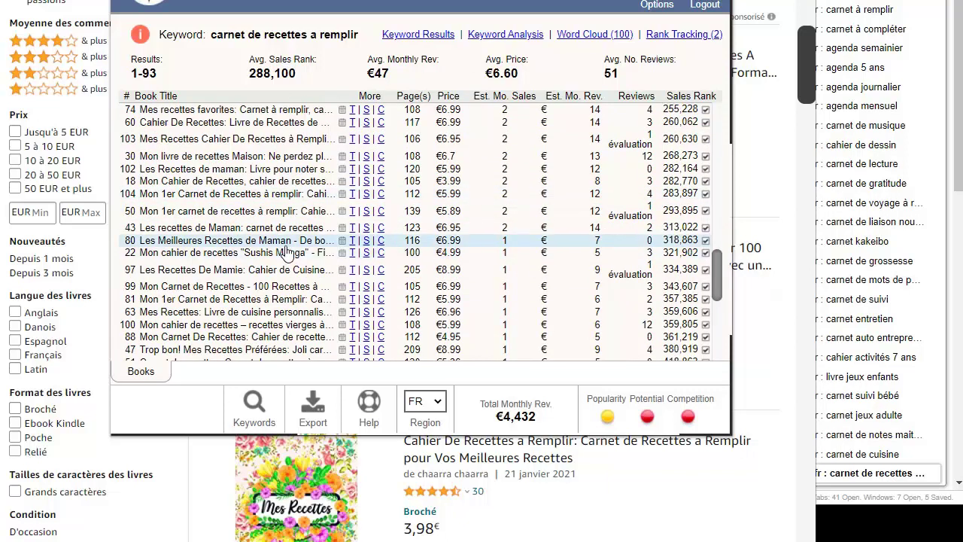
pyautogui.scroll(-2, 290, 249)
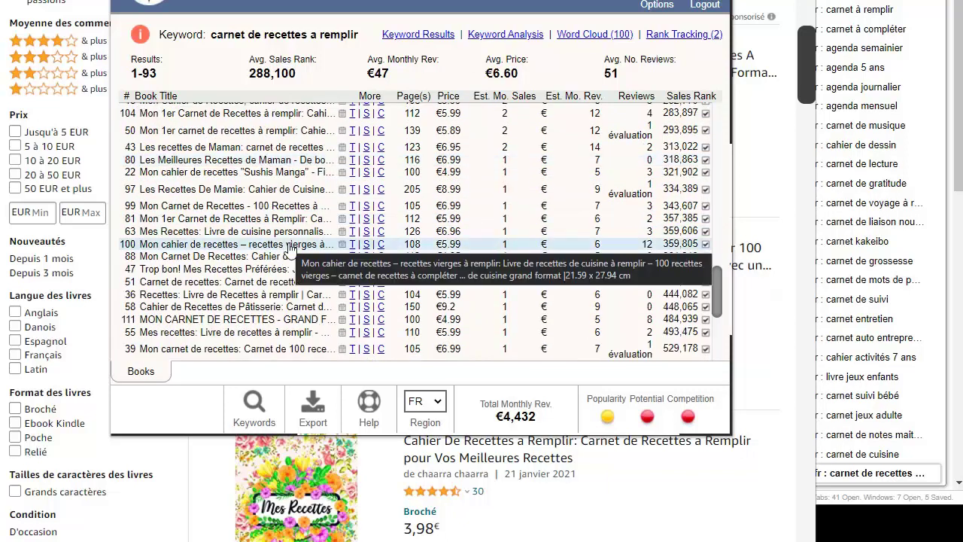
pyautogui.scroll(-4, 291, 243)
pyautogui.scroll(-2, 312, 224)
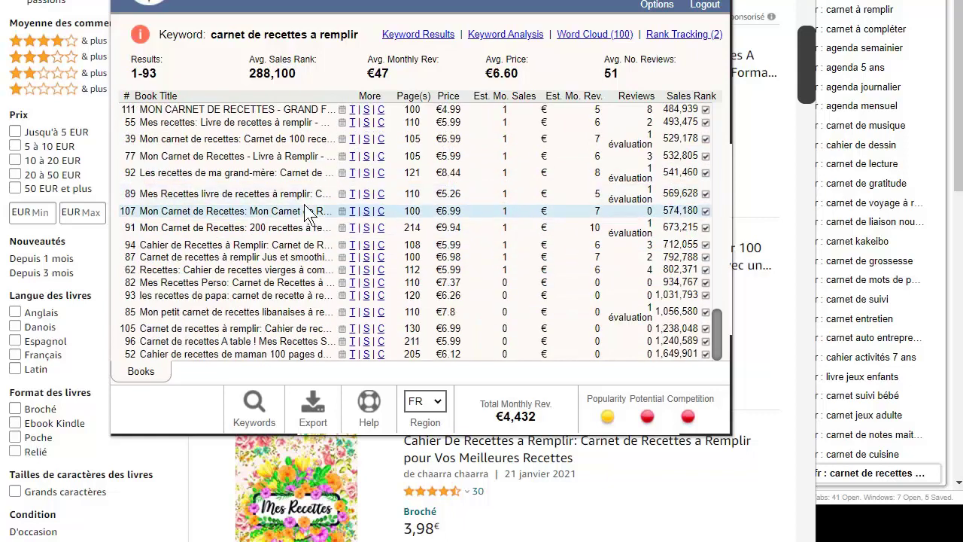
pyautogui.scroll(12, 308, 215)
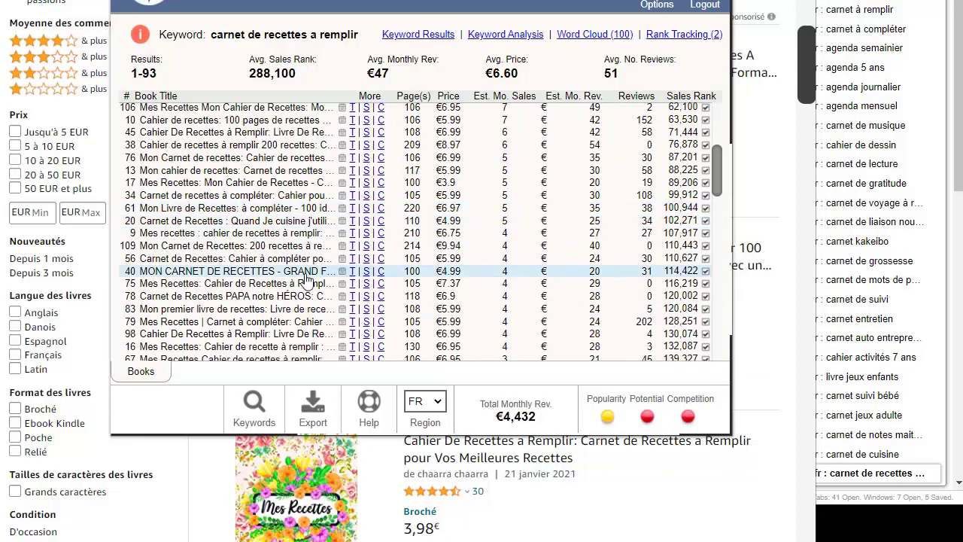
pyautogui.scroll(6, 388, 310)
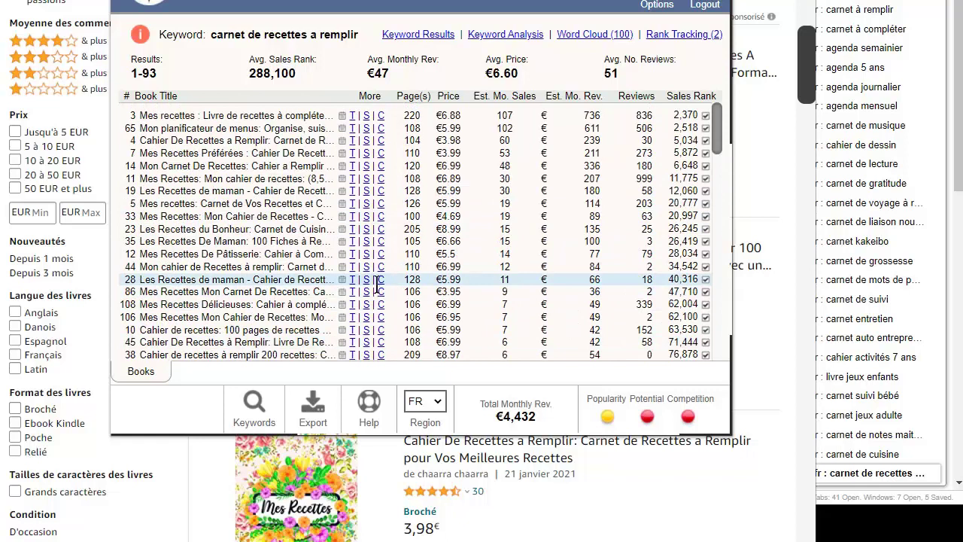
# Step: Examine the mid-list books ranked from about 100,000 to 330,000 and compare their titles with top sellers such as "Les Recettes De Maman"
pyautogui.scroll(-4, 388, 257)
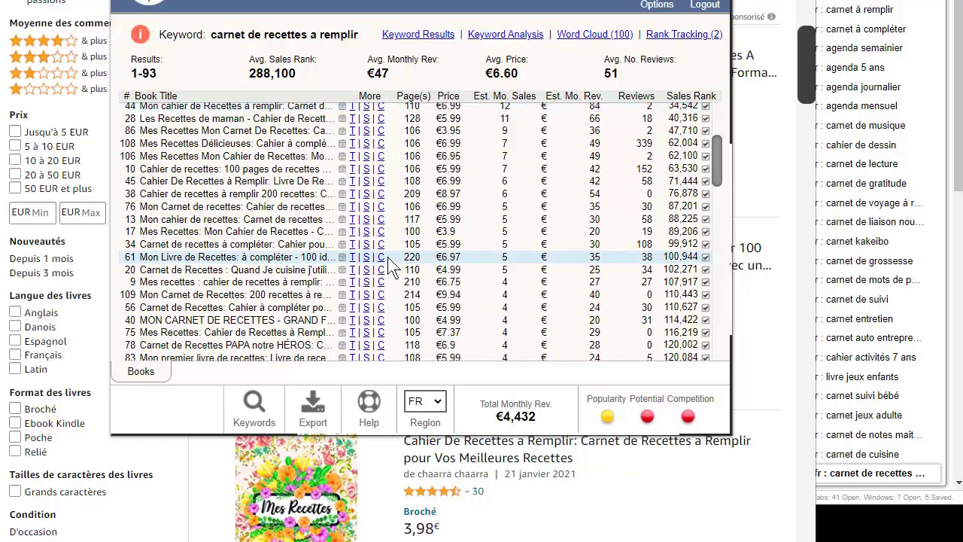
pyautogui.scroll(-5, 388, 257)
pyautogui.scroll(-4, 320, 267)
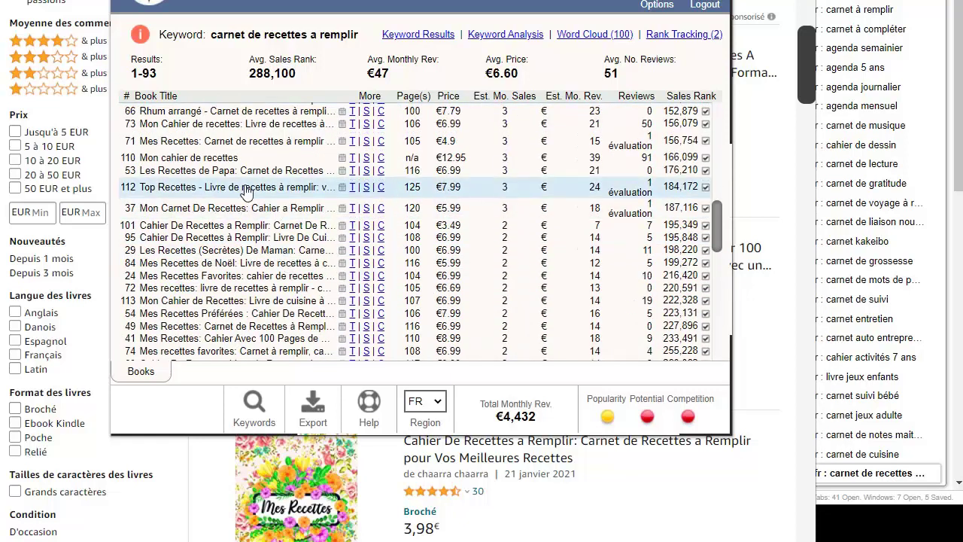
pyautogui.scroll(3, 256, 188)
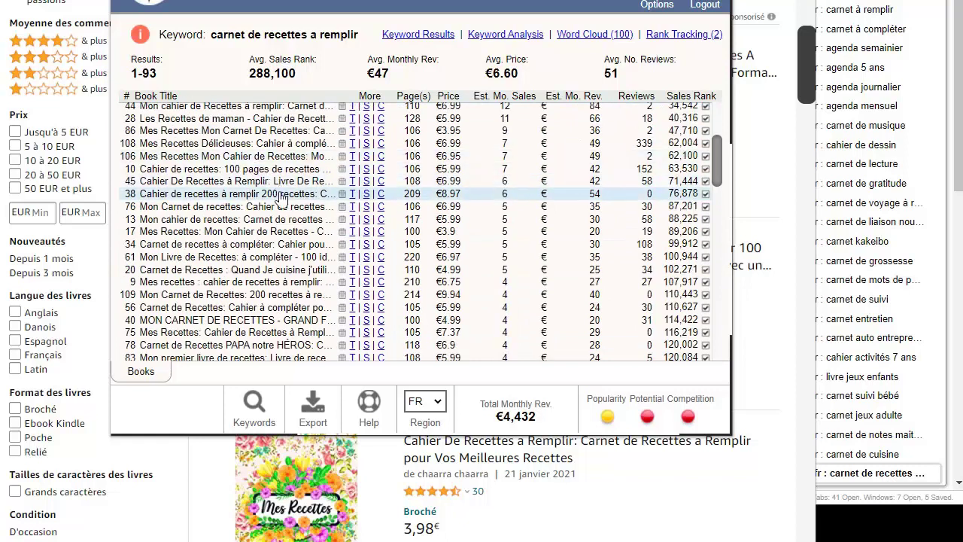
pyautogui.scroll(-3, 300, 215)
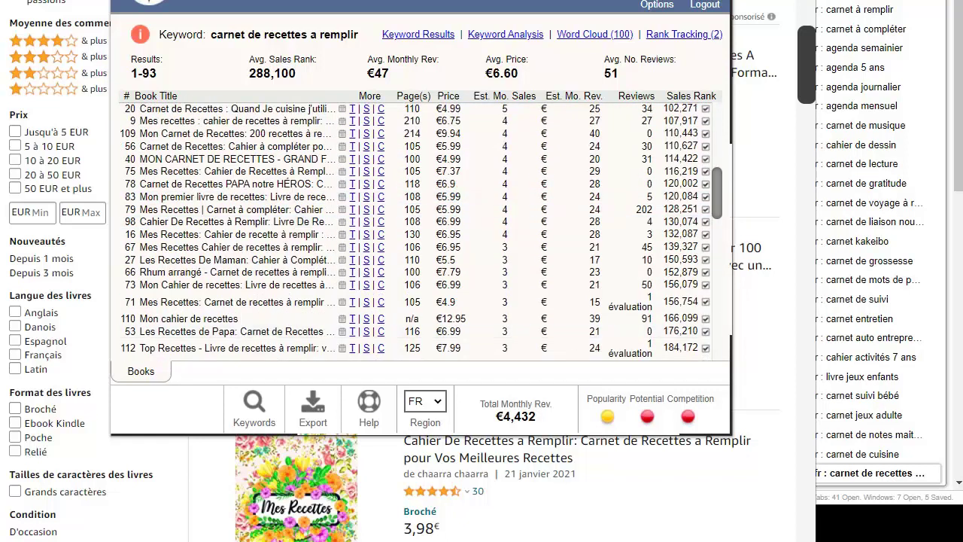
pyautogui.scroll(-2, 408, 452)
pyautogui.scroll(-3, 407, 286)
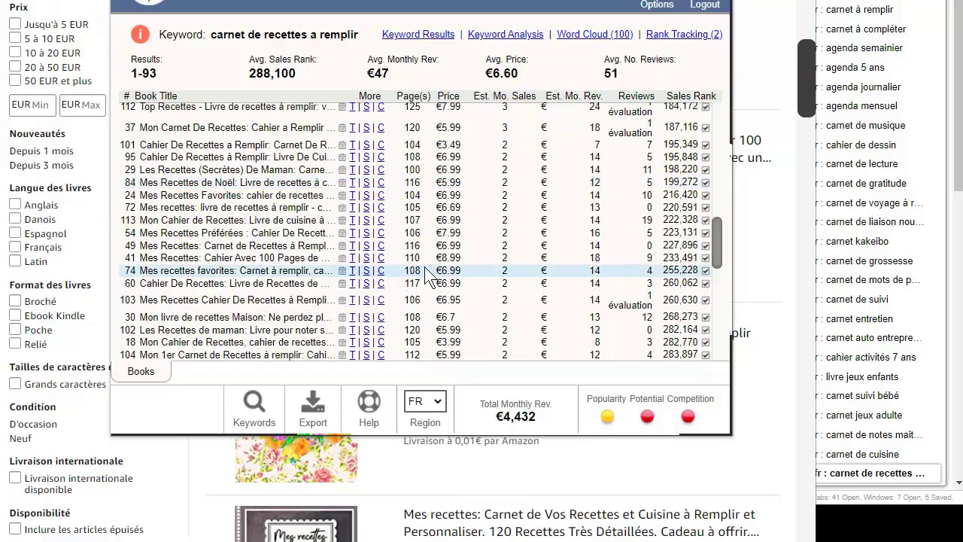
pyautogui.scroll(-1, 413, 264)
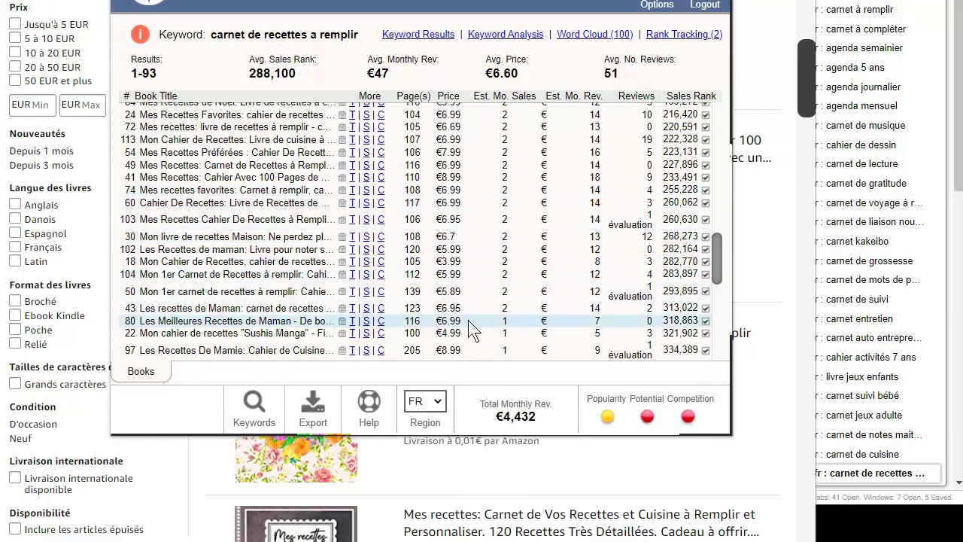
pyautogui.scroll(20, 578, 346)
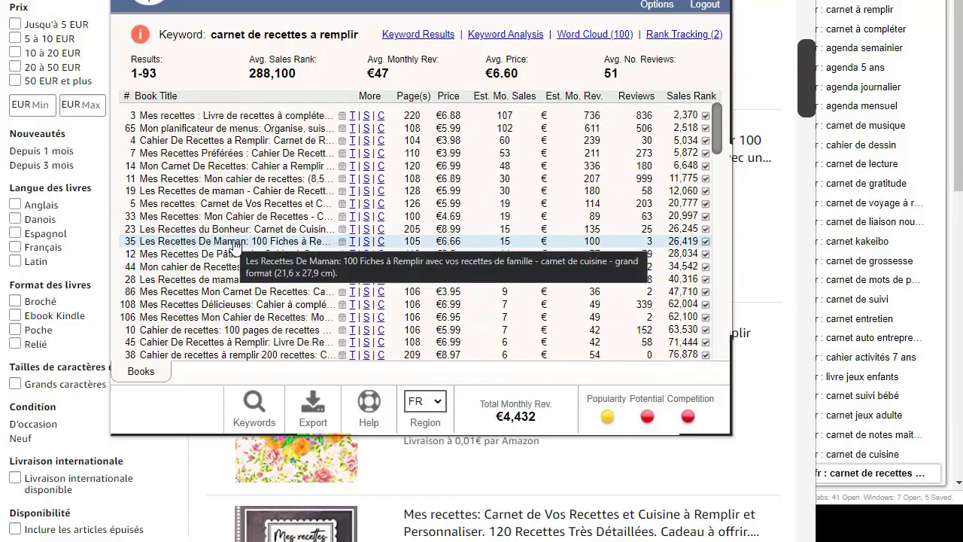
pyautogui.scroll(-5, 240, 277)
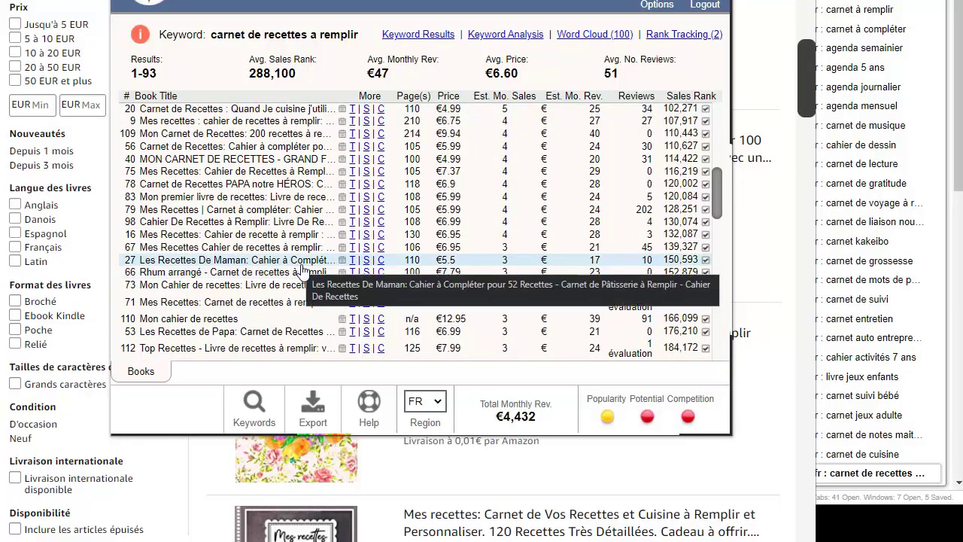
pyautogui.scroll(-5, 301, 269)
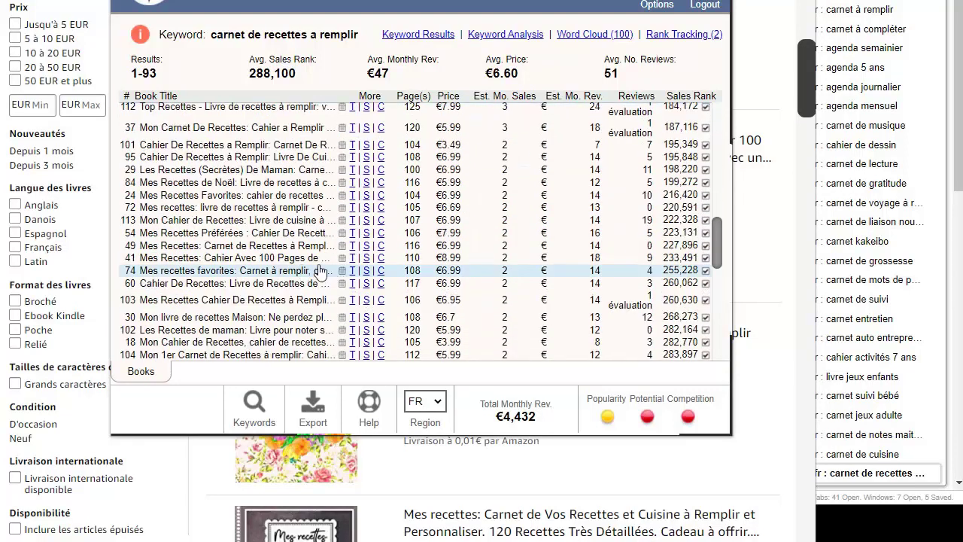
# Step: Examine the slower-selling recipe books ranked from about 200,000 to the end of the list, including themed titles such as "les recettes de papa"
pyautogui.scroll(-3, 402, 263)
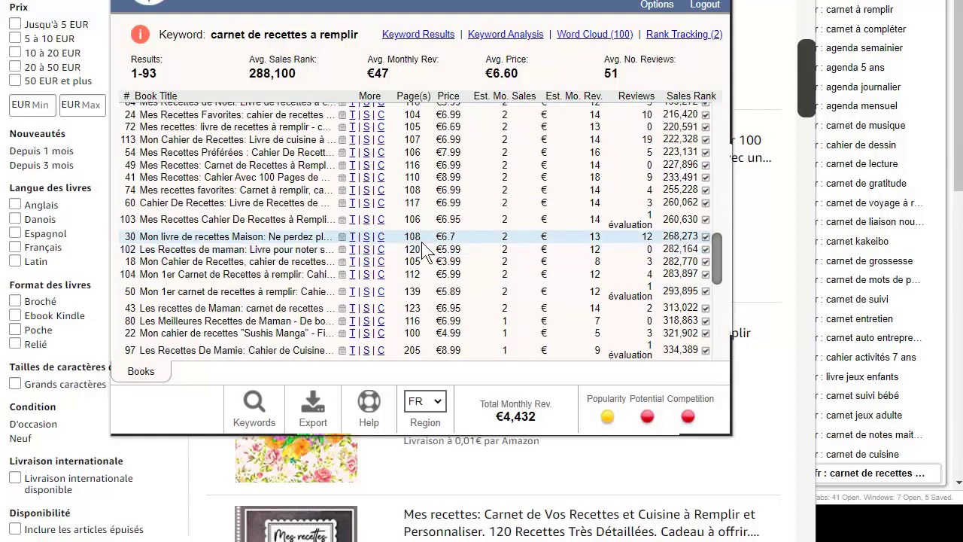
pyautogui.scroll(-3, 425, 248)
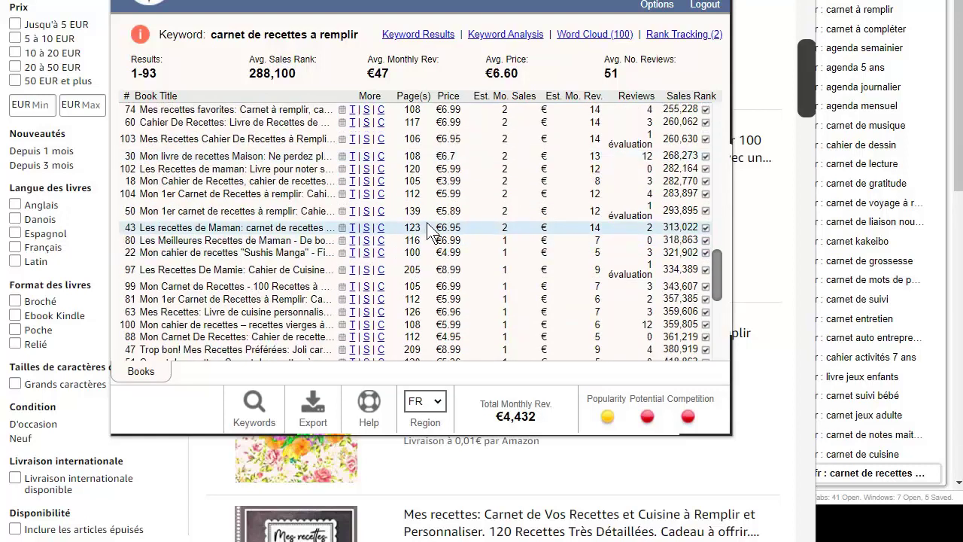
pyautogui.scroll(-3, 427, 222)
pyautogui.scroll(-6, 448, 225)
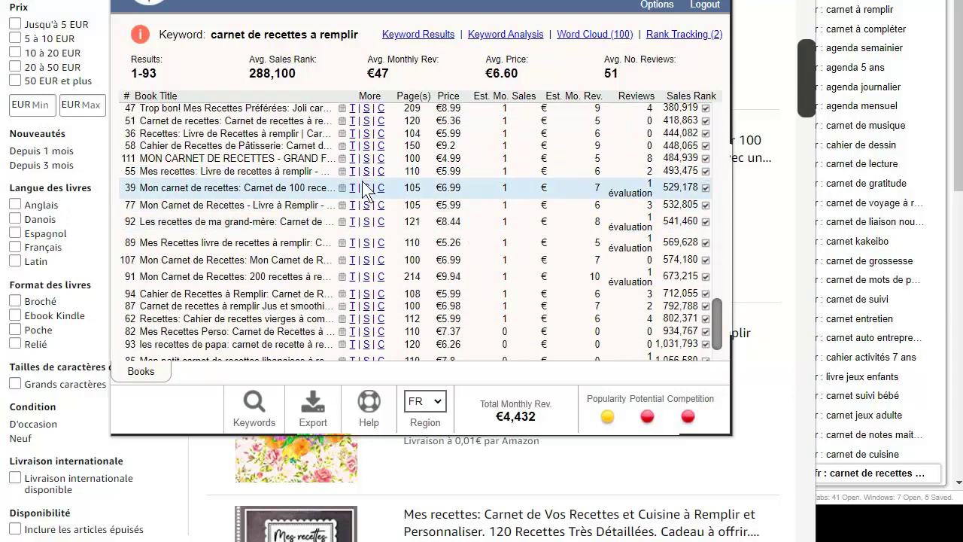
pyautogui.scroll(-2, 368, 188)
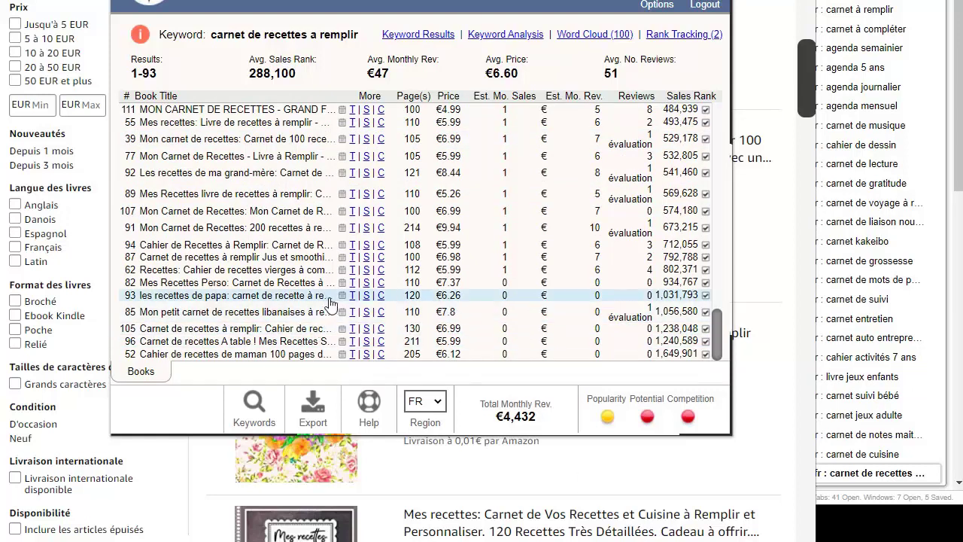
pyautogui.scroll(10, 320, 307)
pyautogui.scroll(5, 324, 306)
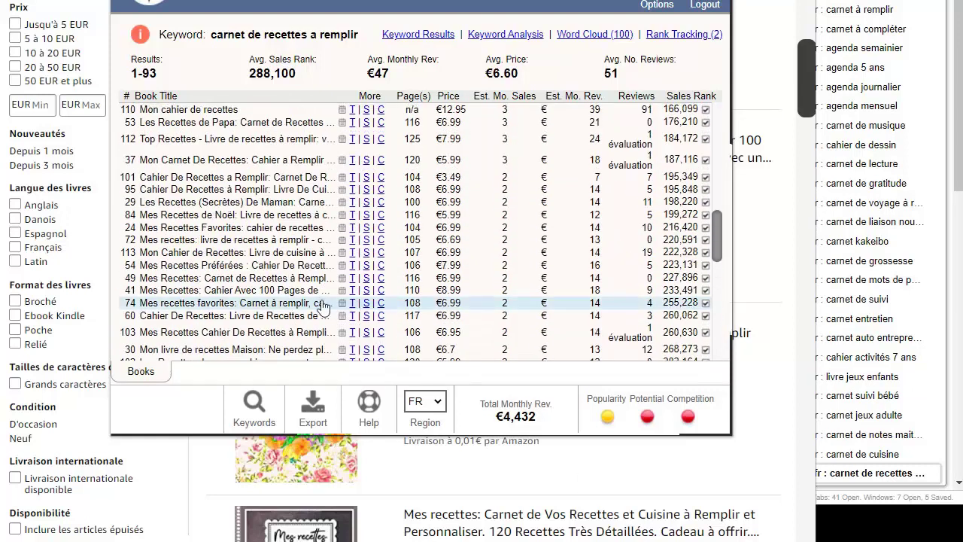
pyautogui.scroll(-5, 371, 304)
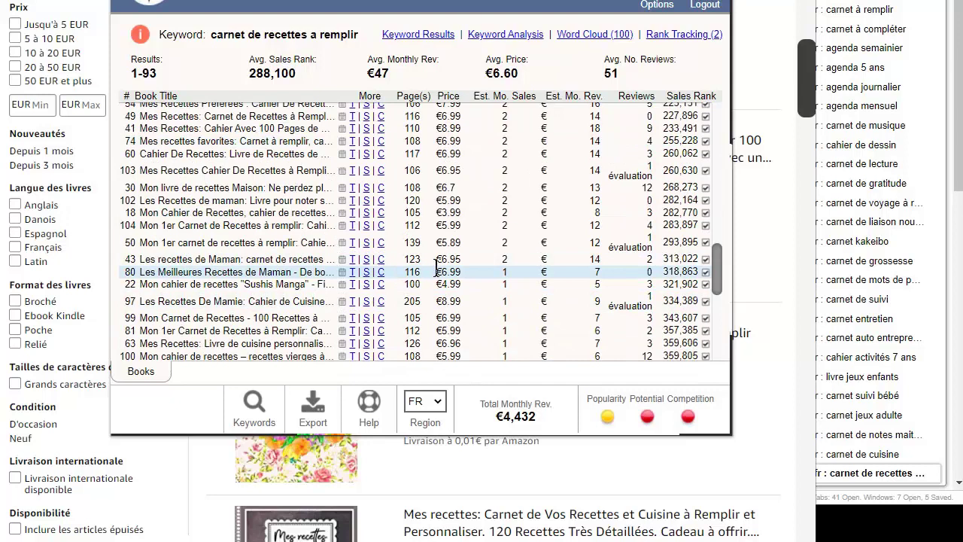
pyautogui.scroll(5, 436, 267)
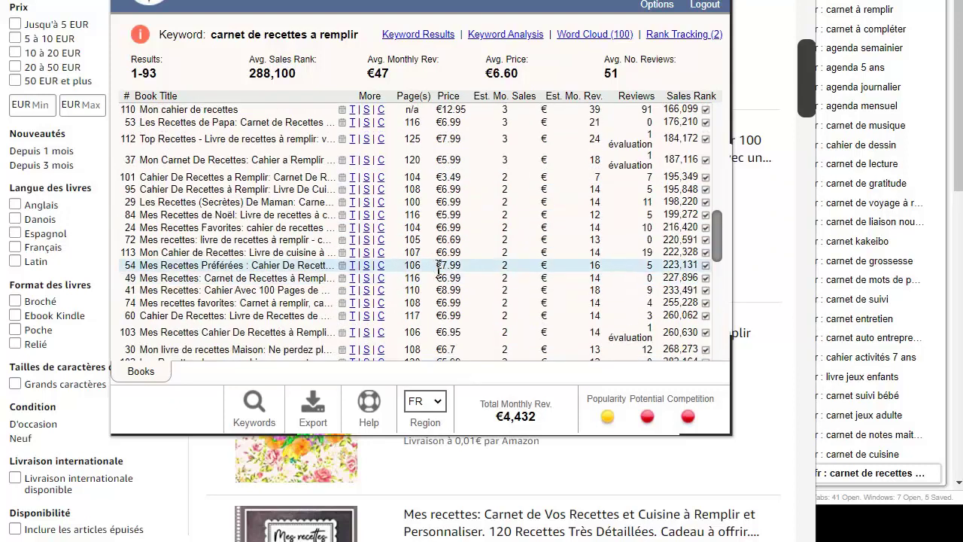
pyautogui.scroll(-7, 348, 249)
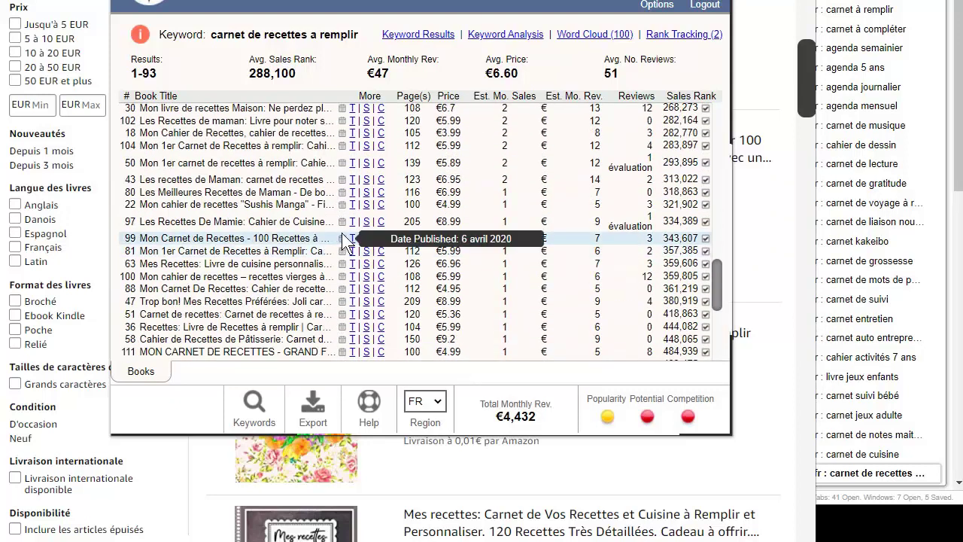
pyautogui.scroll(-7, 345, 239)
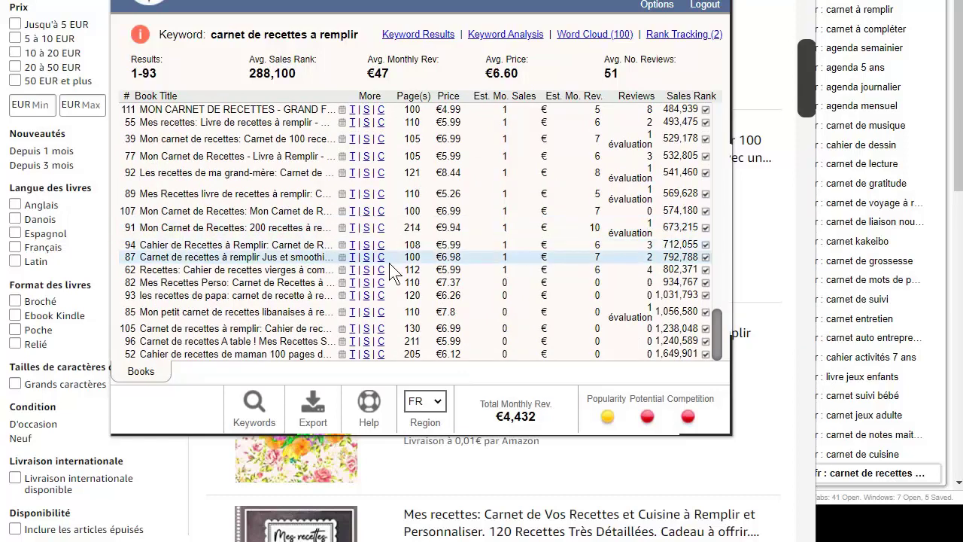
# Step: Compare the estimated monthly sales of books ranked between about 26,000 and 360,000 with those of the lowest-ranked titles
pyautogui.scroll(15, 404, 267)
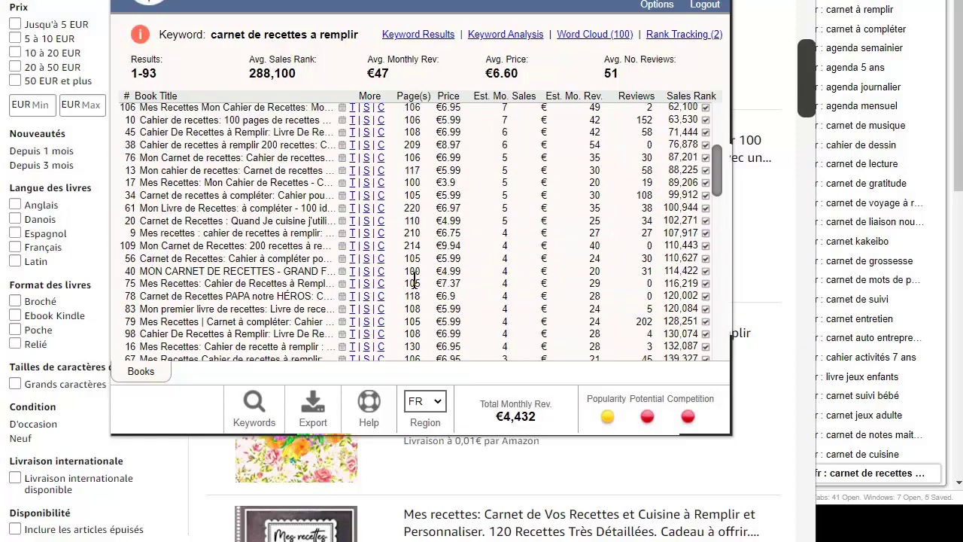
pyautogui.scroll(-10, 428, 286)
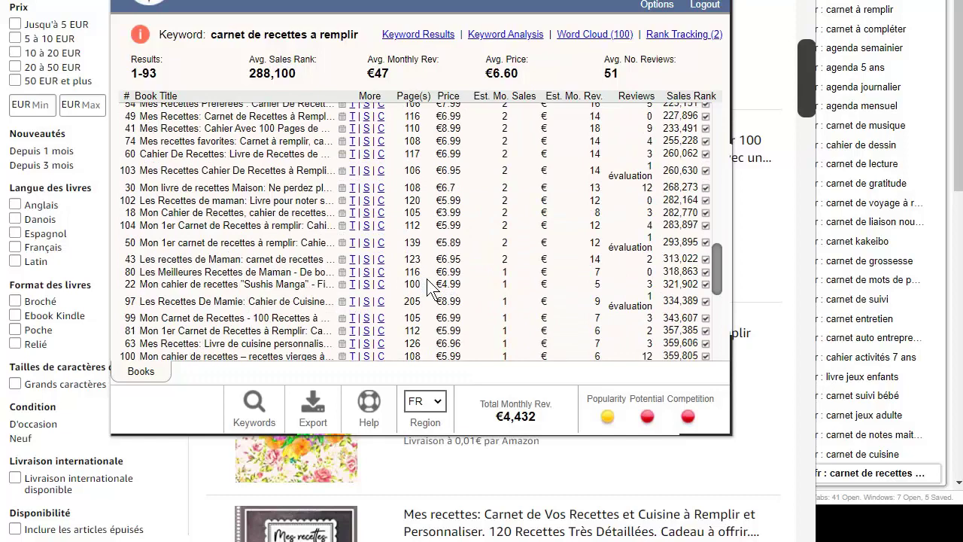
pyautogui.scroll(6, 382, 277)
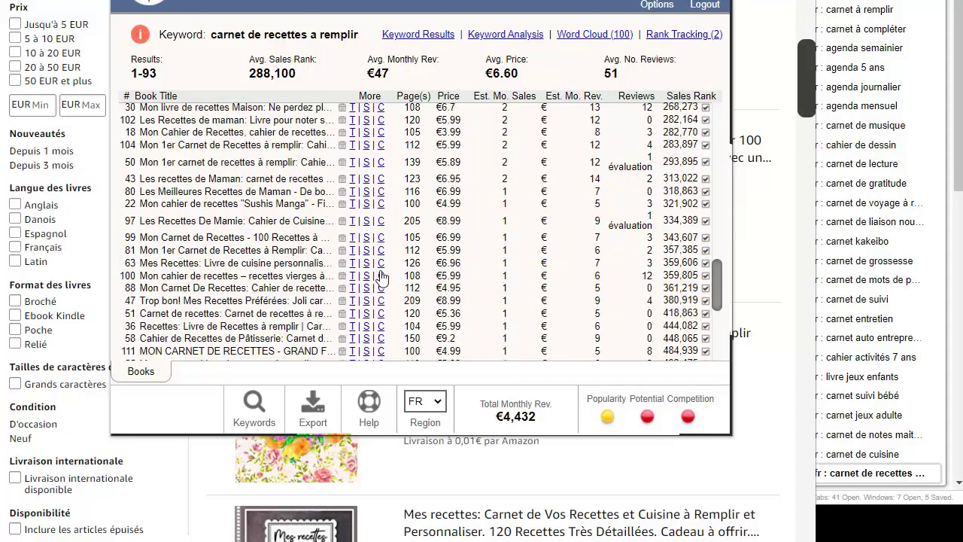
pyautogui.scroll(6, 381, 277)
pyautogui.scroll(4, 382, 275)
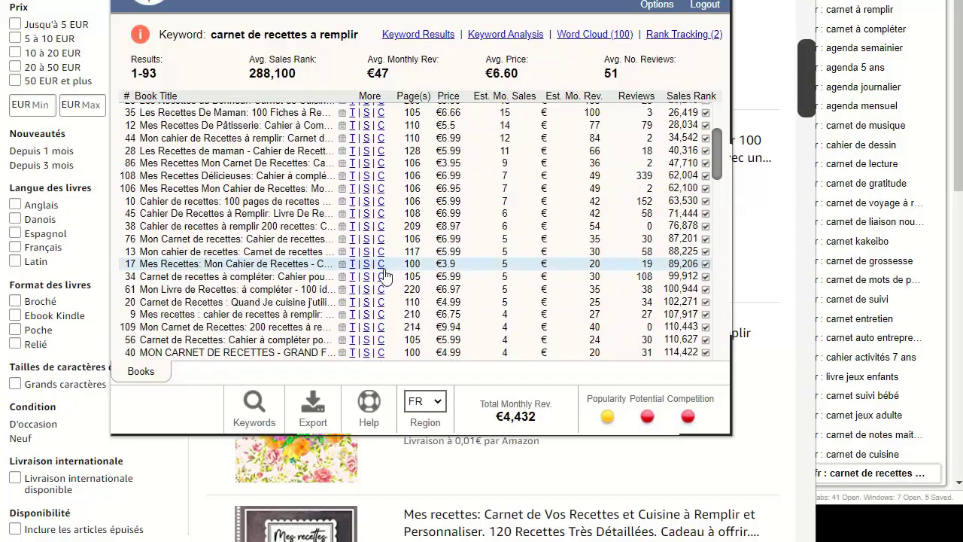
pyautogui.scroll(-4, 393, 275)
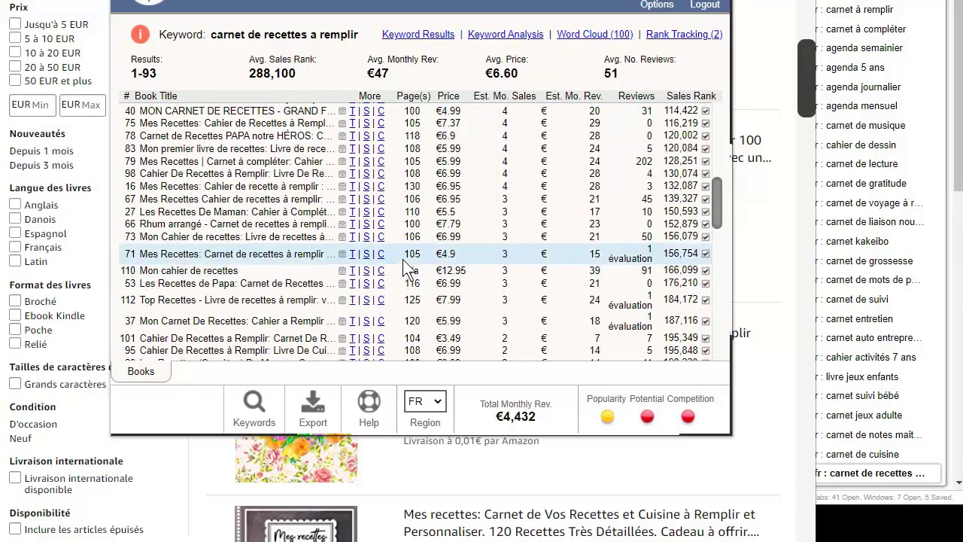
pyautogui.scroll(-12, 402, 258)
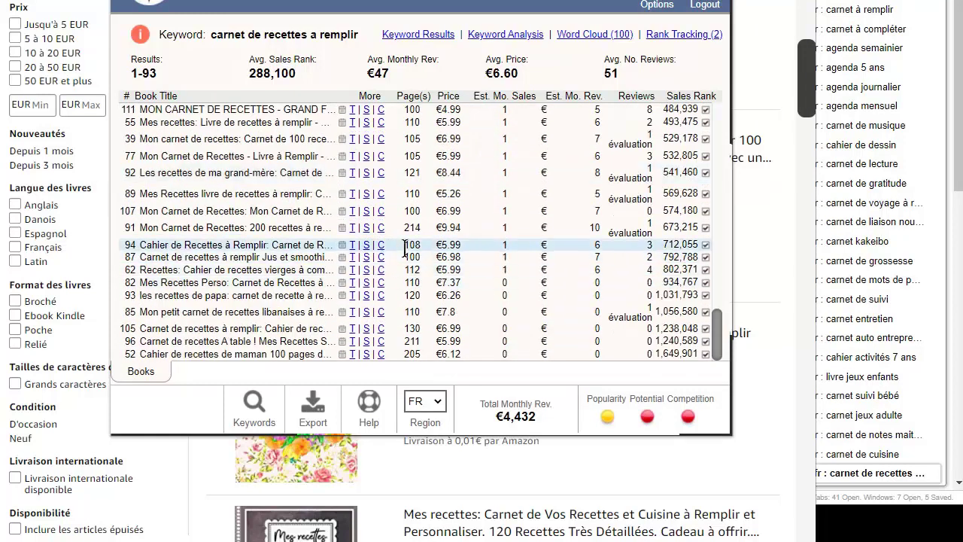
pyautogui.scroll(7, 404, 256)
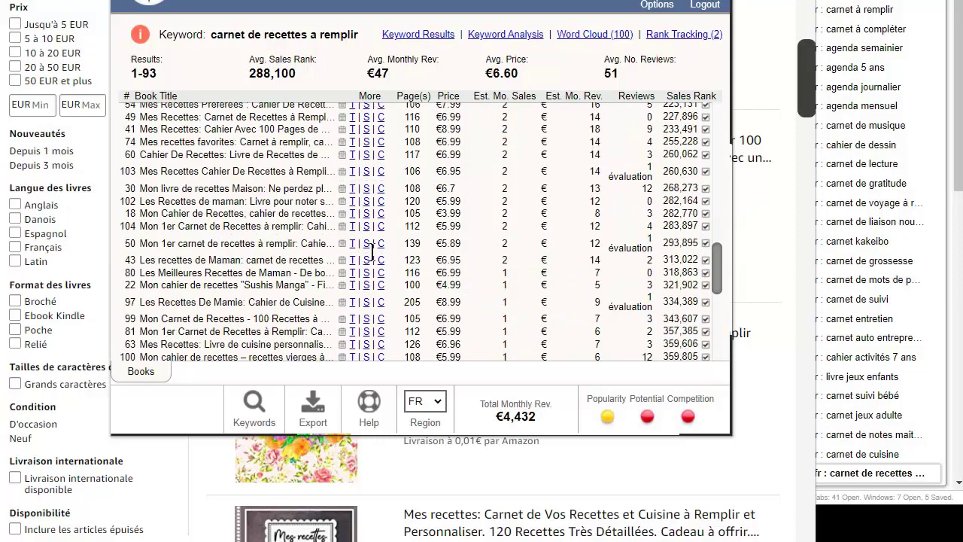
pyautogui.scroll(-7, 372, 251)
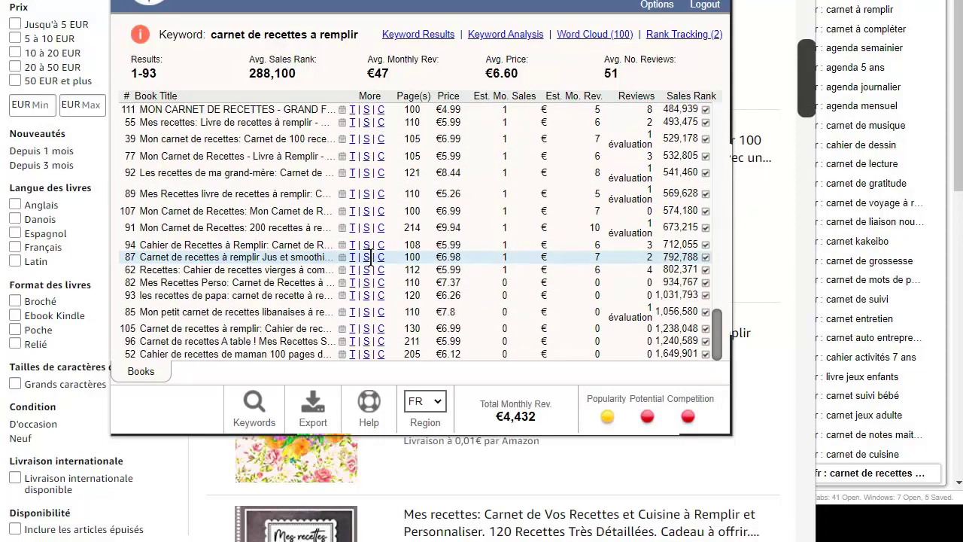
pyautogui.moveTo(369, 245)
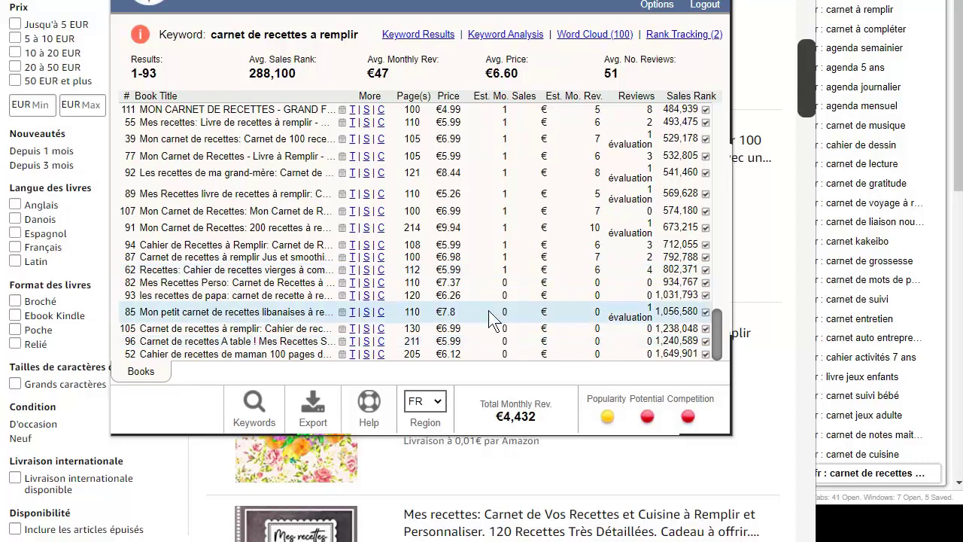
# Step: Review the recipe book list again from the best sellers, past "Les Recettes De Maman" and "Rhum arrangé", to the lowest-ranked titles
pyautogui.scroll(20, 342, 290)
pyautogui.scroll(-5, 331, 292)
pyautogui.scroll(5, 326, 290)
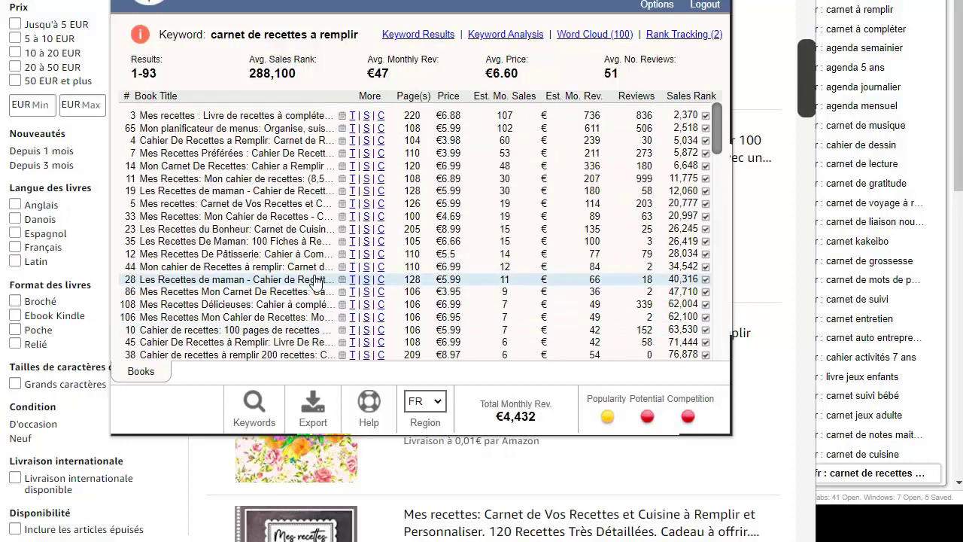
pyautogui.scroll(-5, 576, 447)
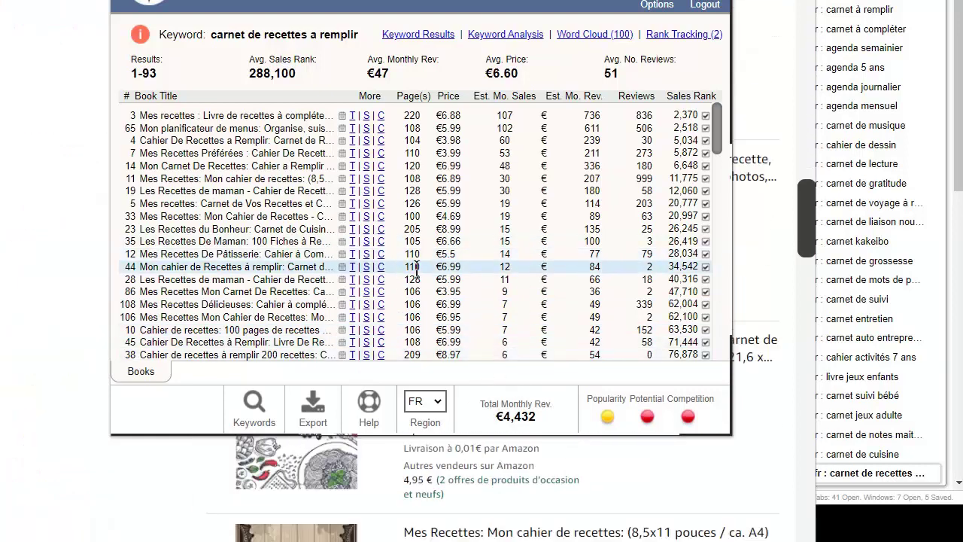
pyautogui.scroll(-6, 391, 279)
pyautogui.scroll(4, 356, 280)
pyautogui.scroll(-2, 331, 179)
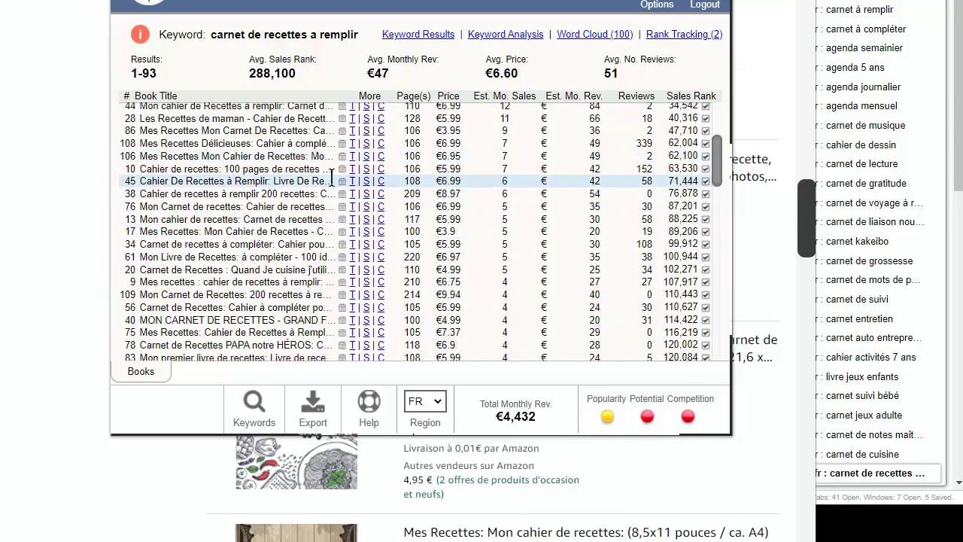
pyautogui.scroll(-2, 324, 286)
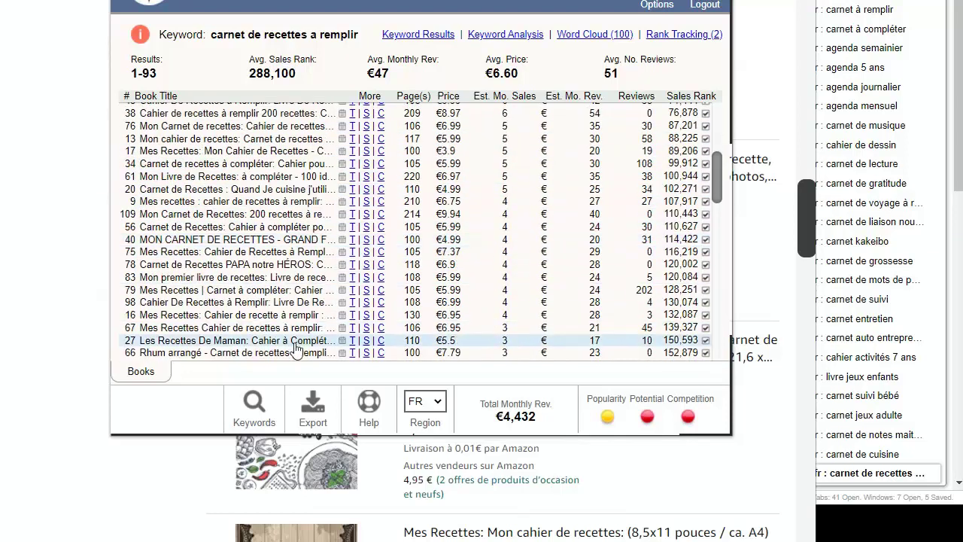
pyautogui.scroll(-6, 301, 331)
pyautogui.scroll(-8, 331, 297)
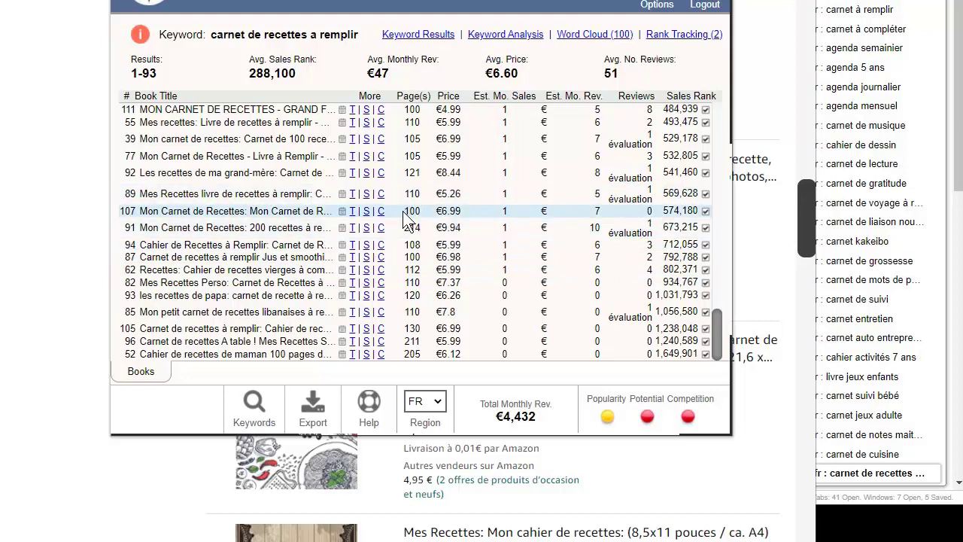
pyautogui.moveTo(342, 254)
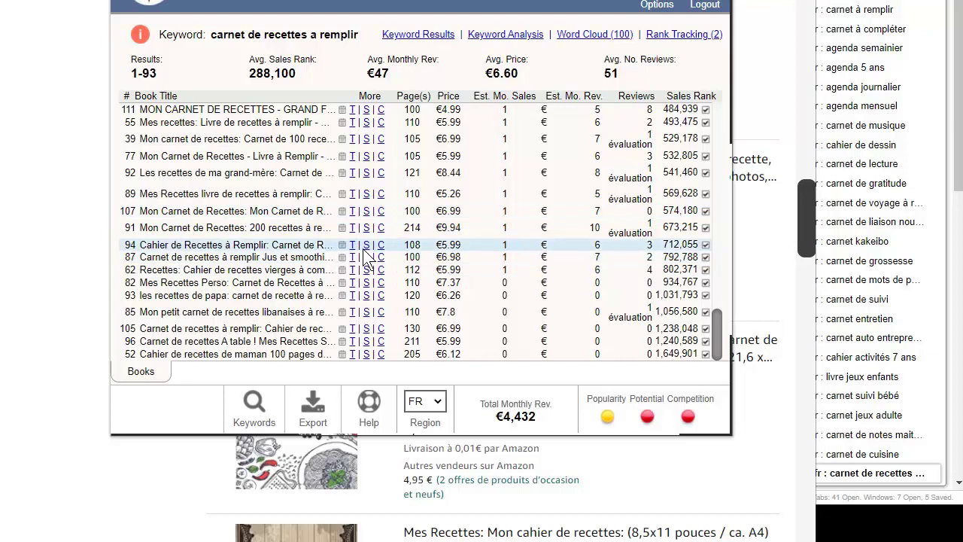